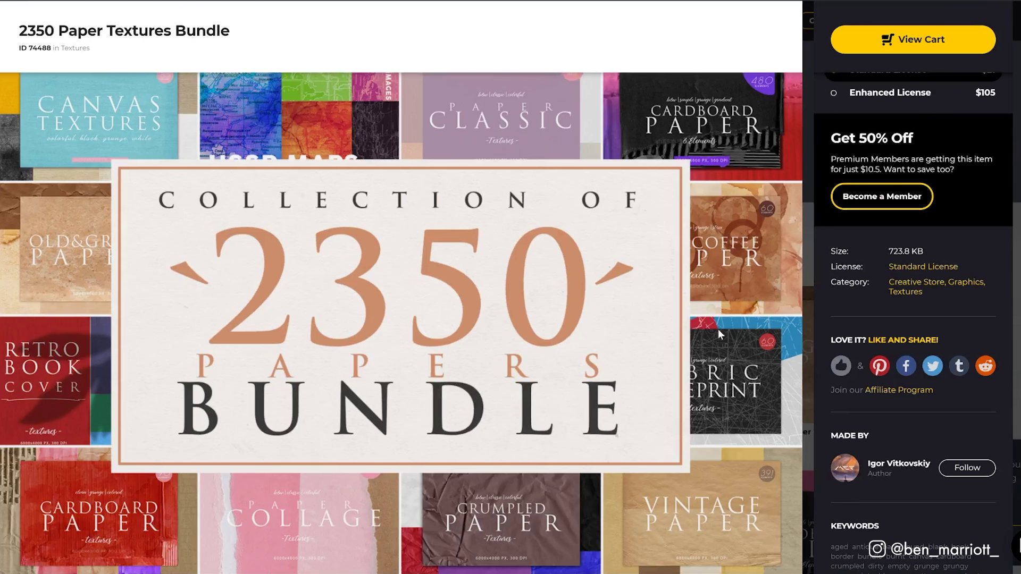
- Look through the preview images of the 2350 Paper Textures Bundle, including the cardboard and colored paper samples
scroll(717, 325, "down", 1)
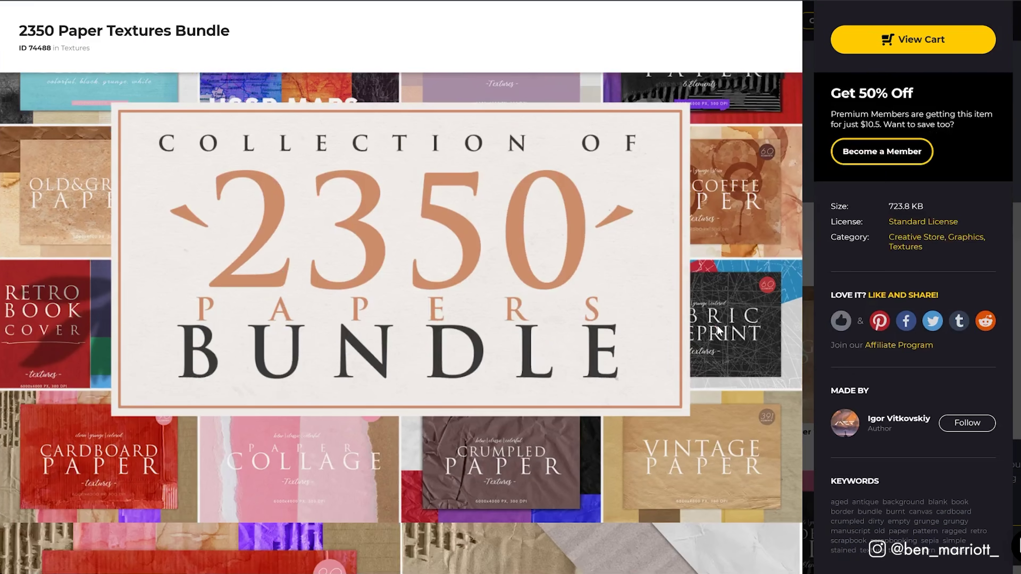
scroll(718, 330, "down", 12)
middle_click(792, 346)
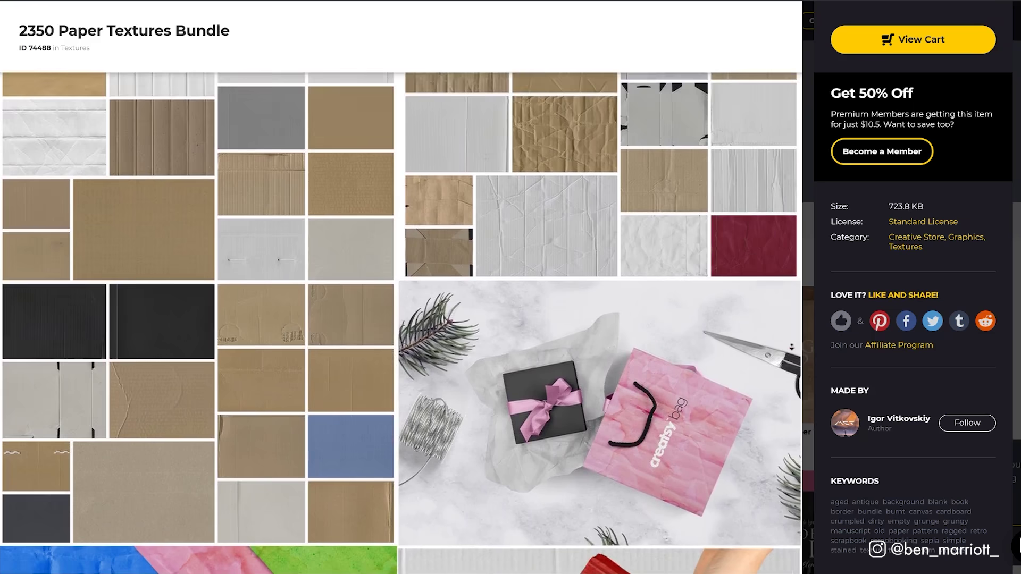
scroll(791, 347, "down", 2)
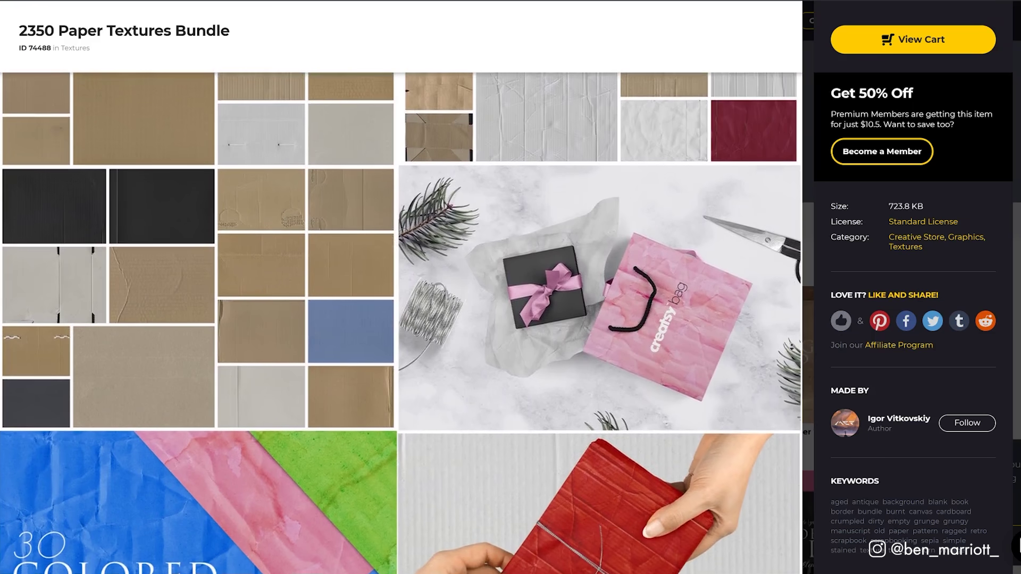
scroll(792, 347, "down", 2)
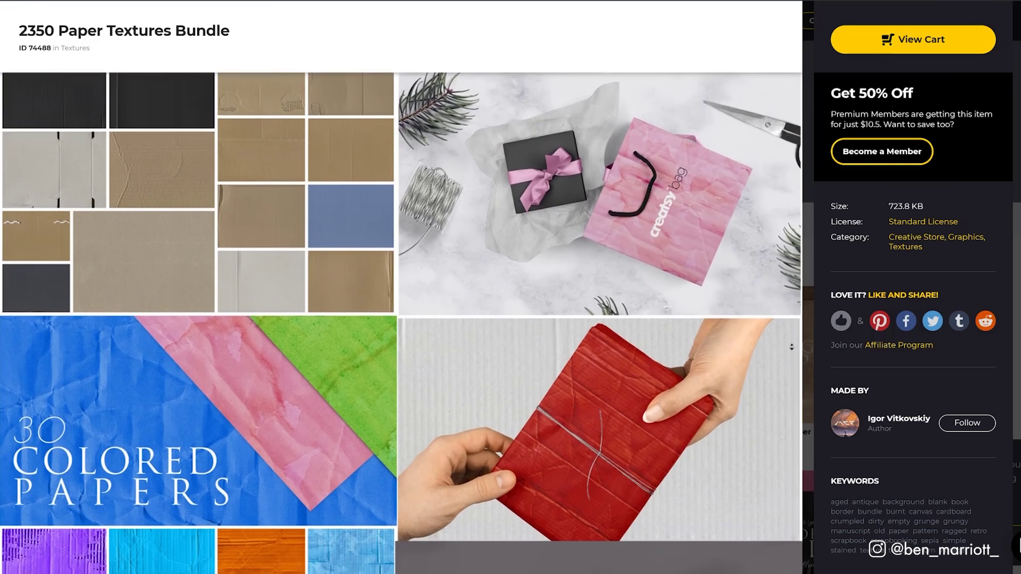
scroll(792, 347, "down", 2)
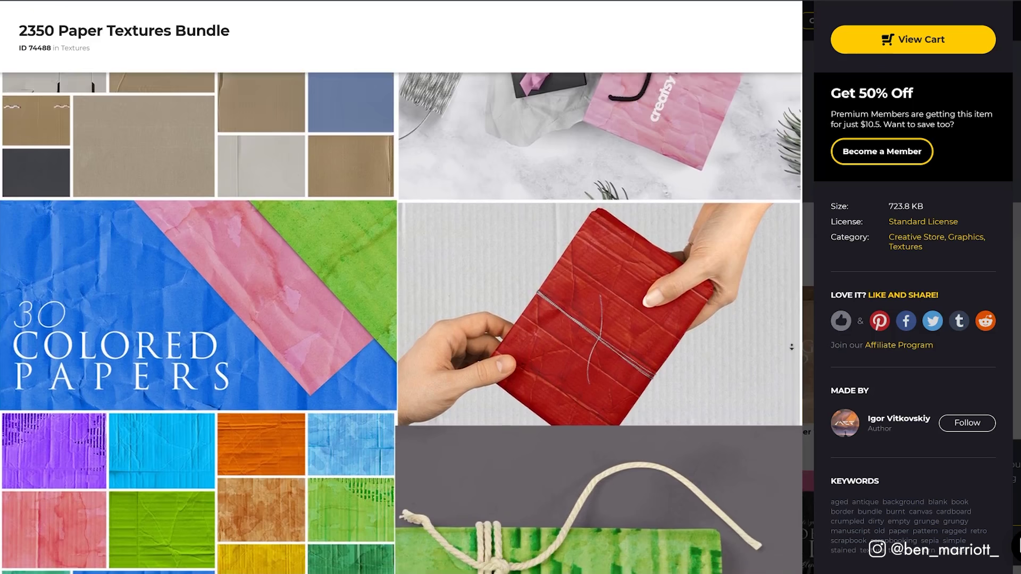
scroll(792, 347, "down", 2)
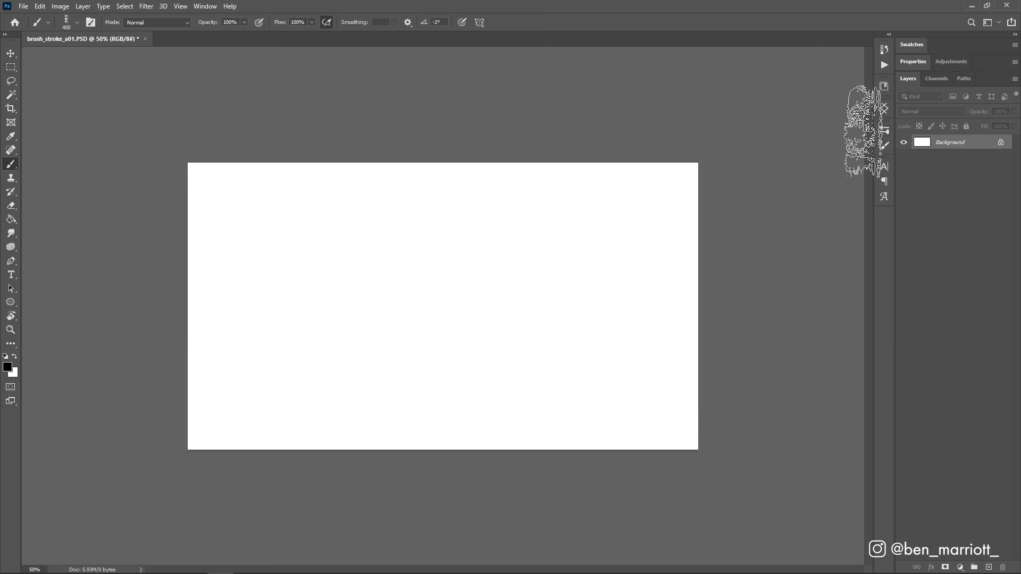
- In Photoshop, show the brush presets and add a new layer above the white background of brush_stroke_a01.PSD
left_click(883, 129)
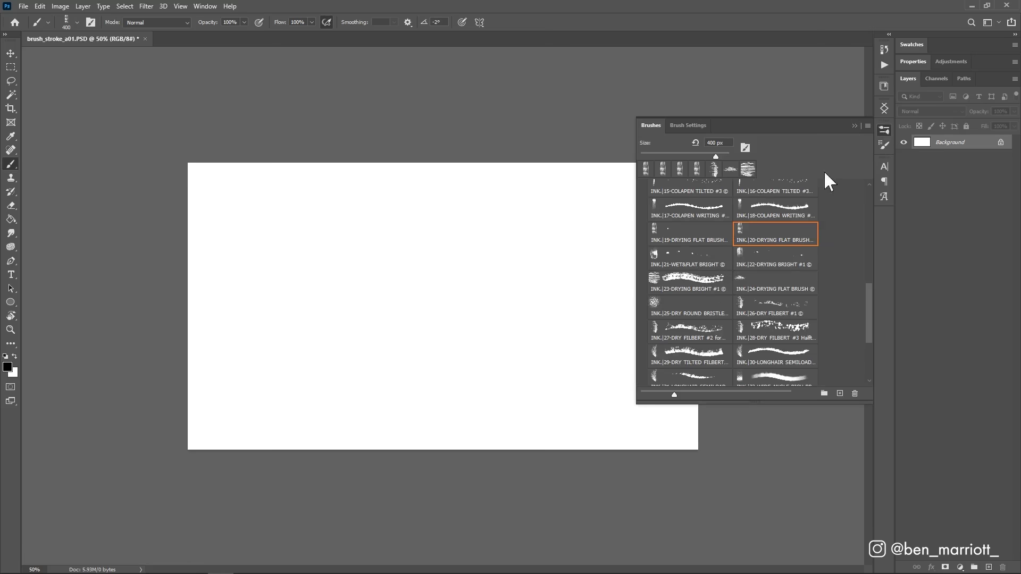
left_click(990, 568)
- Paint 400 px test strokes on the new layer with the Colapen Writing, Colapen Tilted and Drying Flat ink brushes
left_click(689, 208)
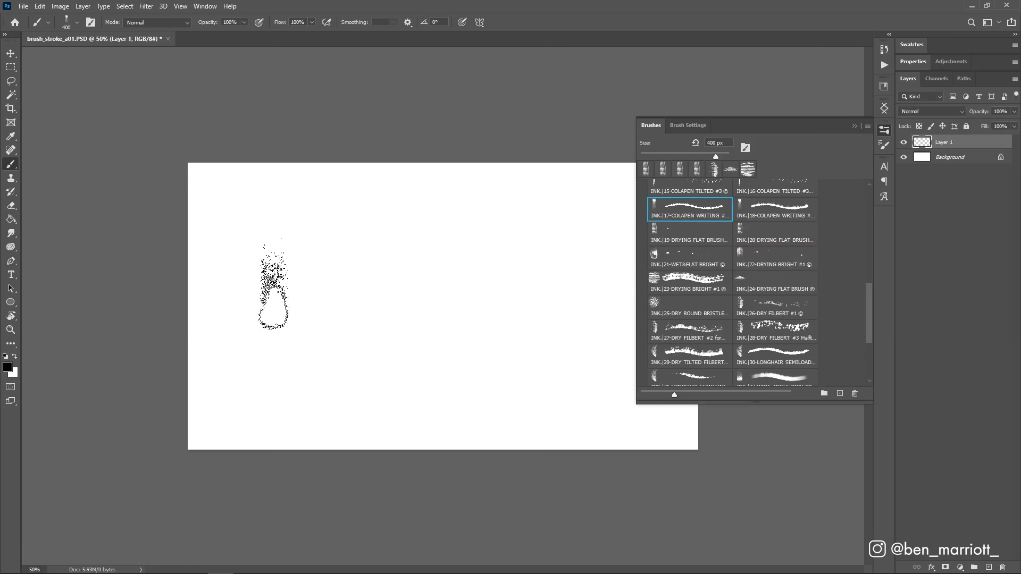
left_click_drag(274, 289, 418, 255)
left_click(775, 189)
left_click_drag(313, 327, 482, 290)
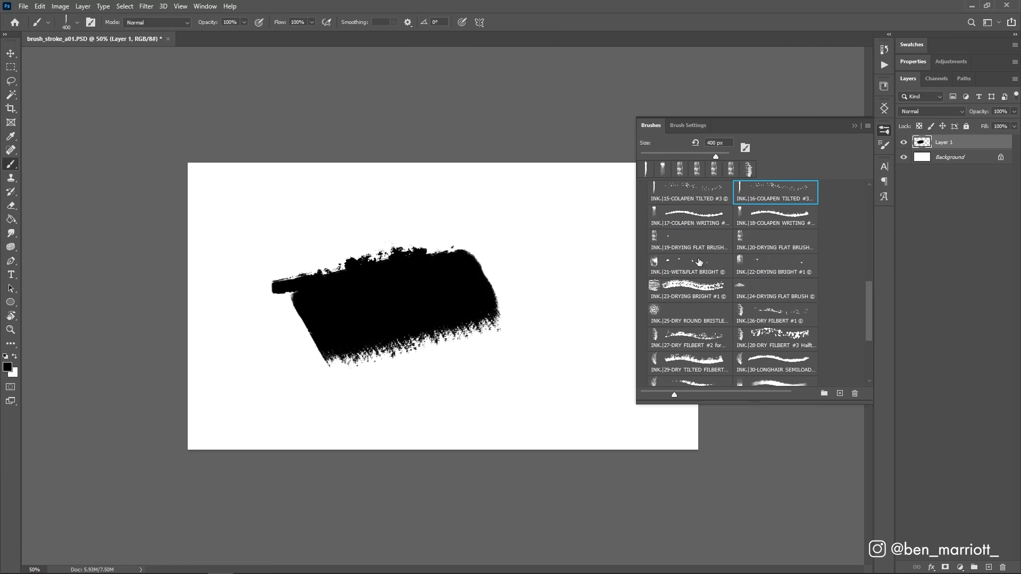
left_click_drag(375, 386, 473, 392)
left_click(772, 241)
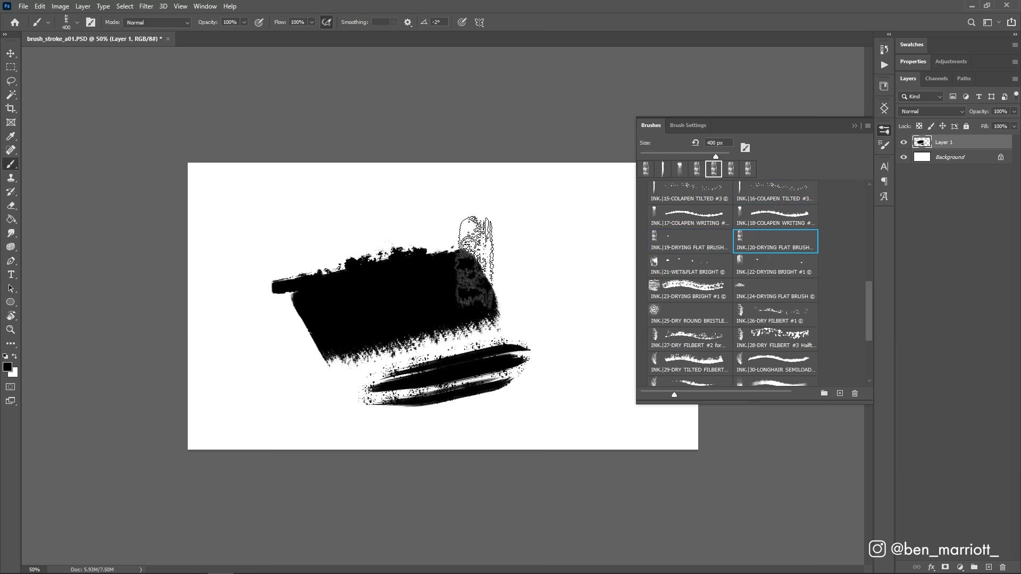
left_click_drag(411, 221, 570, 192)
left_click_drag(519, 293, 630, 271)
left_click_drag(558, 359, 617, 343)
left_click_drag(449, 422, 598, 398)
- Paint more test strokes with the Drying Bright, Dry Filbert, Colapen Tilted and Drying Flat ink brushes, and clear the layer
left_click(703, 287)
left_click_drag(253, 245, 453, 207)
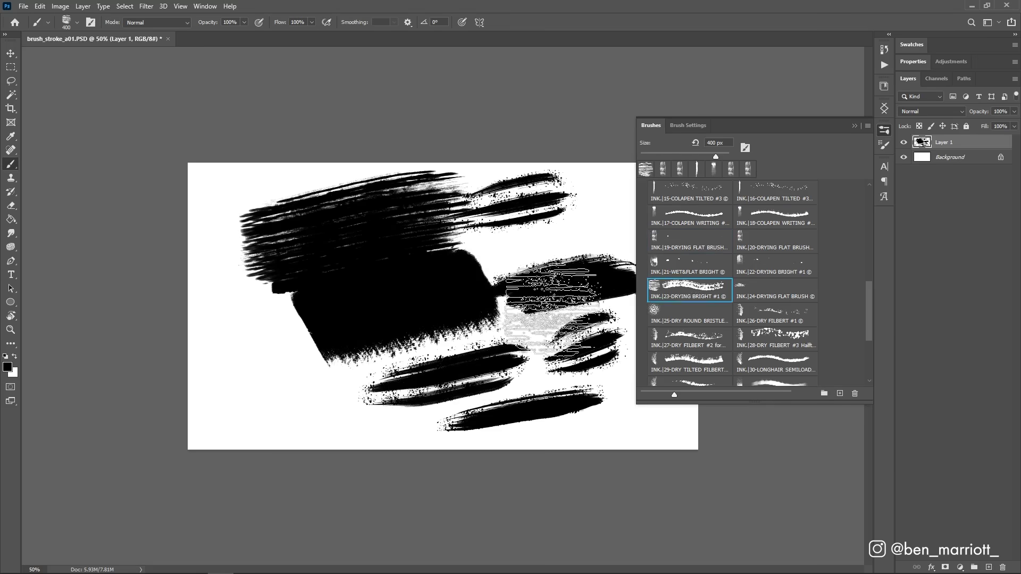
left_click(775, 313)
left_click_drag(250, 386, 478, 322)
left_click_drag(479, 255, 611, 213)
left_click_drag(312, 343, 271, 372)
left_click(784, 200)
left_click_drag(553, 441, 673, 427)
left_click(775, 241)
left_click_drag(372, 434, 553, 388)
left_click_drag(442, 420, 545, 379)
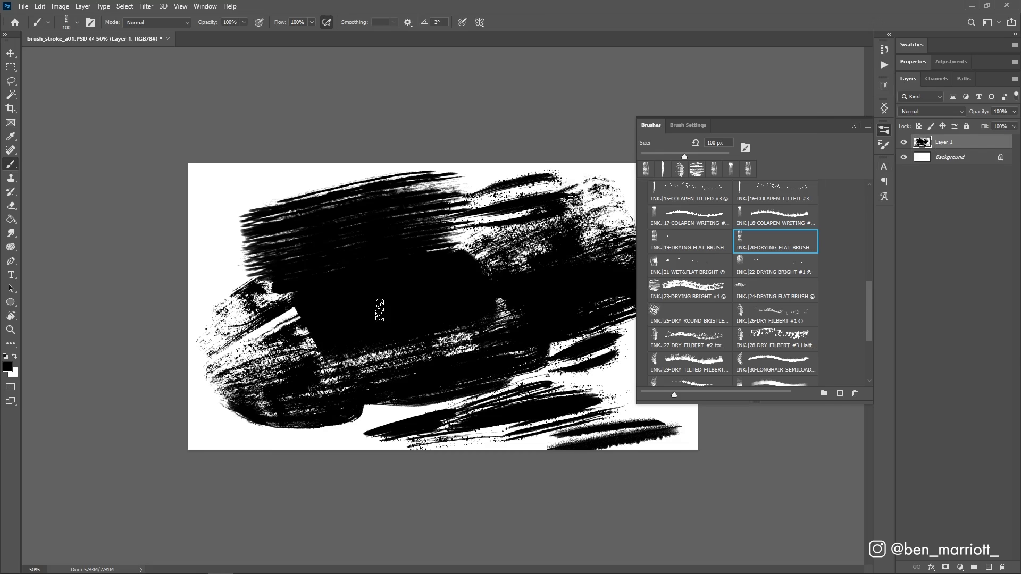
key("Delete")
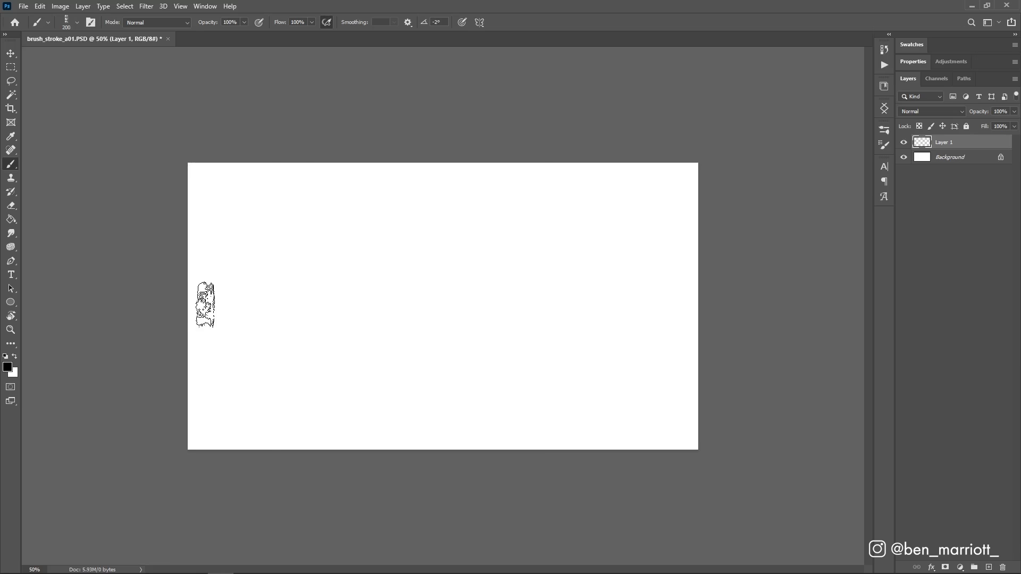
- Try one continuous 200 px brush stroke across the middle of the canvas and undo it
left_click_drag(206, 305, 662, 306)
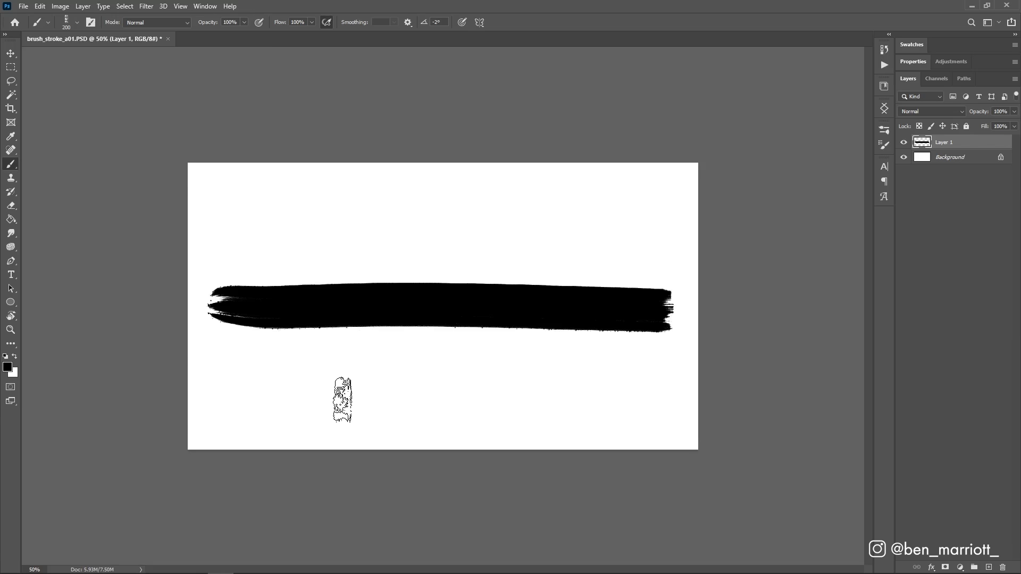
key("ctrl+z")
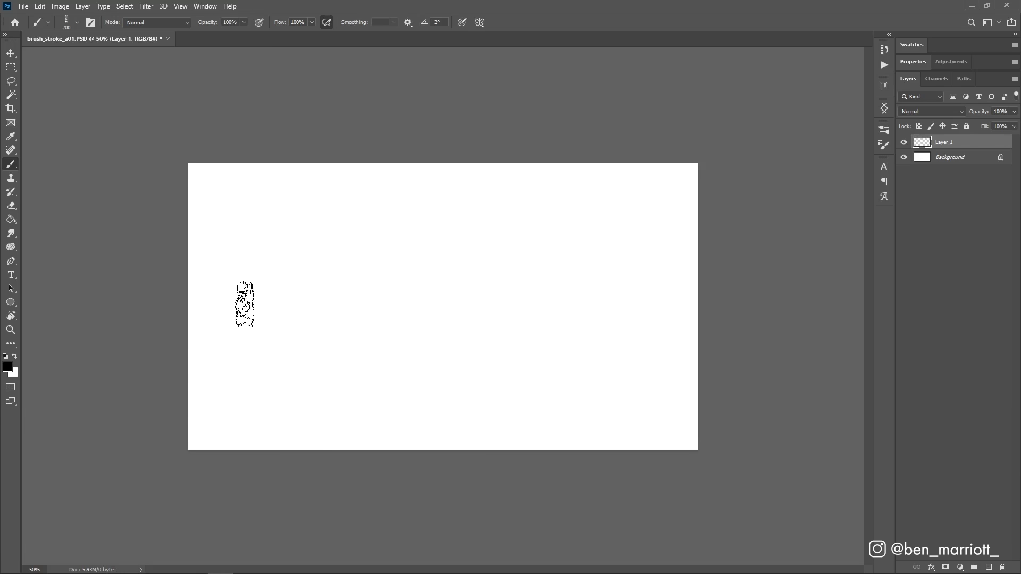
- Paint the first two dabs of the brush stroke near the canvas's left edge, duplicating the layer after each one
left_click(218, 308)
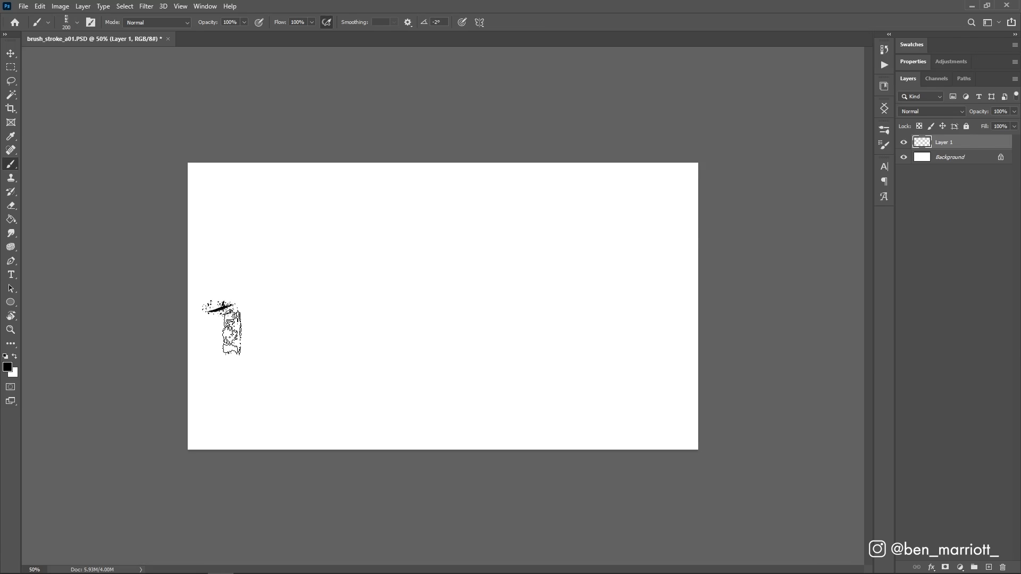
key("ctrl+j")
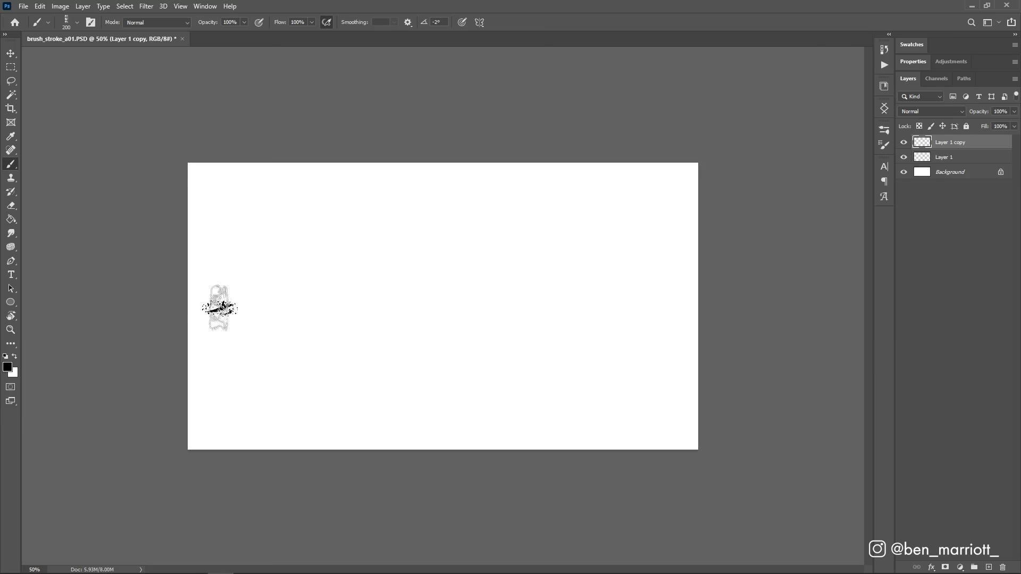
left_click_drag(235, 303, 243, 303)
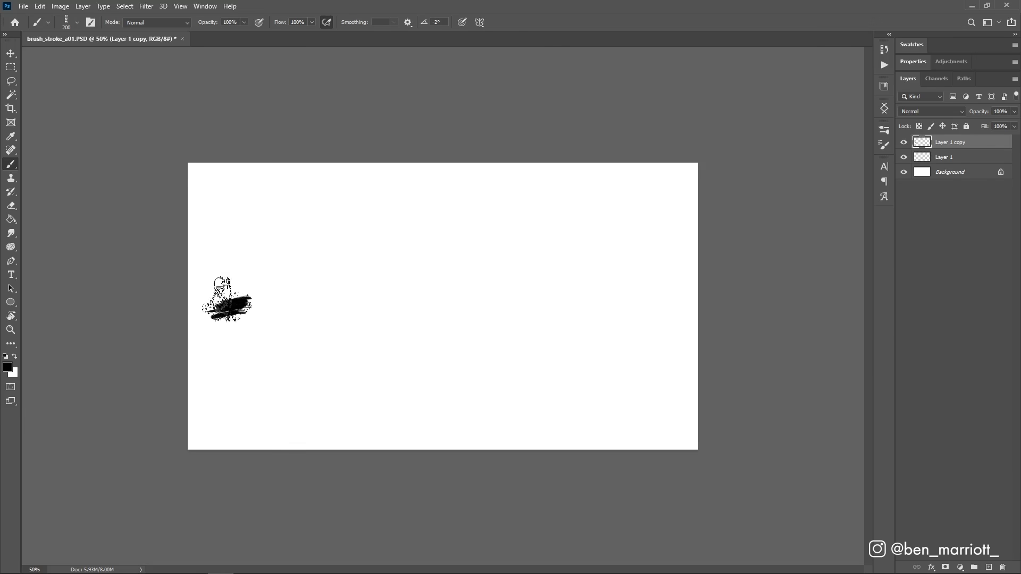
key("ctrl+j")
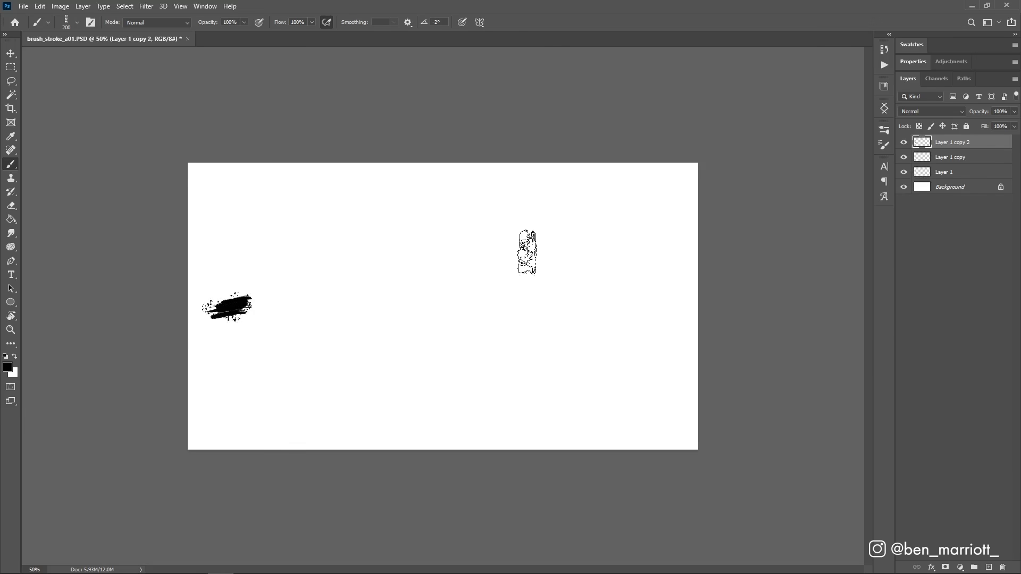
- Extend the stroke bit by bit to the canvas's right side, duplicating the layer between additions up to Layer 1 copy 12
mouse_move(226, 304)
left_mouse_down()
mouse_move(280, 301)
mouse_move(246, 301)
mouse_move(271, 297)
mouse_move(240, 307)
mouse_move(270, 310)
mouse_move(234, 307)
mouse_move(286, 314)
mouse_move(330, 293)
mouse_move(306, 313)
mouse_move(381, 291)
mouse_move(304, 291)
mouse_move(368, 290)
mouse_move(386, 305)
mouse_move(325, 322)
mouse_move(336, 286)
mouse_move(430, 277)
mouse_move(579, 304)
left_mouse_up()
key("ctrl+j")
key("ctrl+j")
key("ctrl+j")
key("ctrl+j")
key("ctrl+j")
key("ctrl+j")
key("ctrl+j")
mouse_move(510, 300)
left_mouse_down()
mouse_move(615, 304)
mouse_move(617, 314)
mouse_move(598, 282)
mouse_move(664, 304)
left_mouse_up()
key("ctrl+j")
key("ctrl+j")
key("ctrl+j")
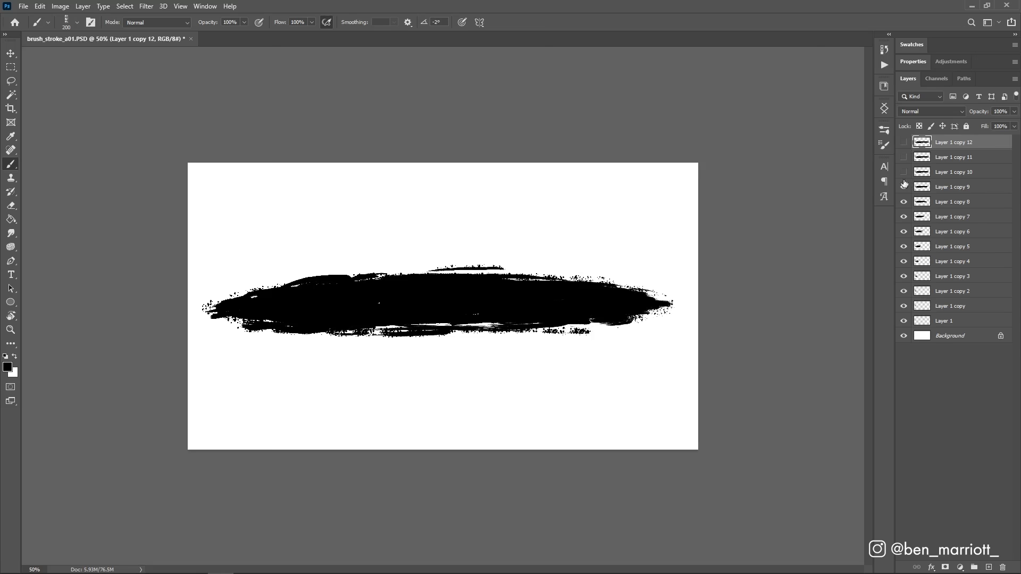
- Preview the stroke's build-up by hiding and reshowing its layers, and delete the Background layer
left_click(905, 321)
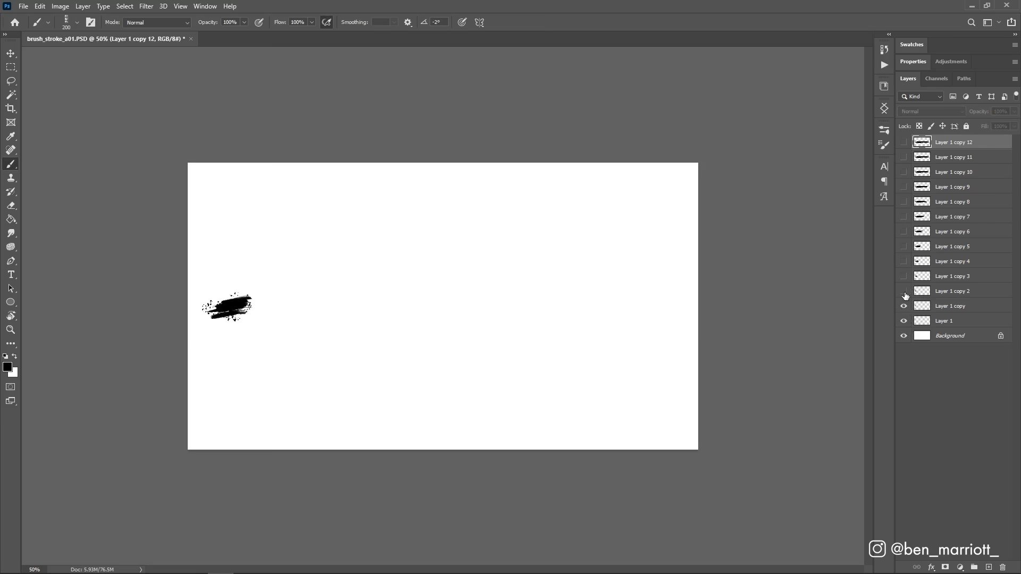
left_click_drag(904, 276, 904, 142)
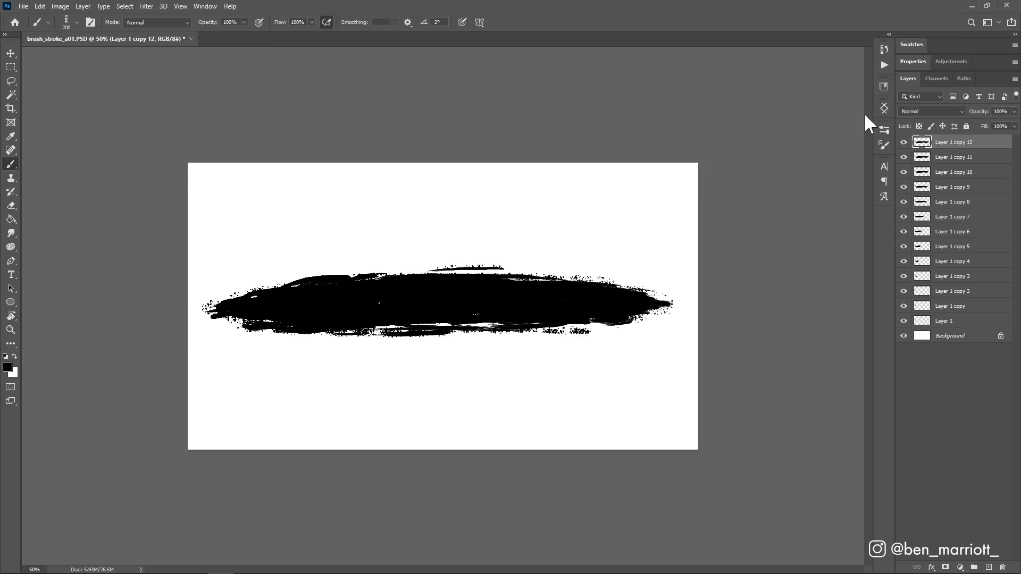
left_click(972, 339)
key("Delete")
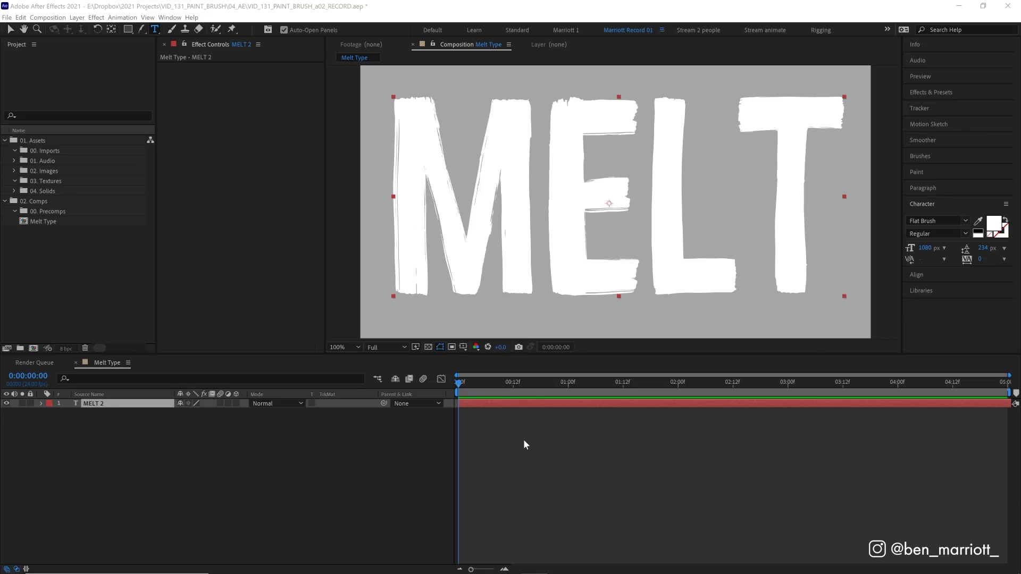
- In After Effects, import brush_stroke_b01.PSD into the 00. Imports folder as Composition - Retain Layer Sizes
double_click(480, 405)
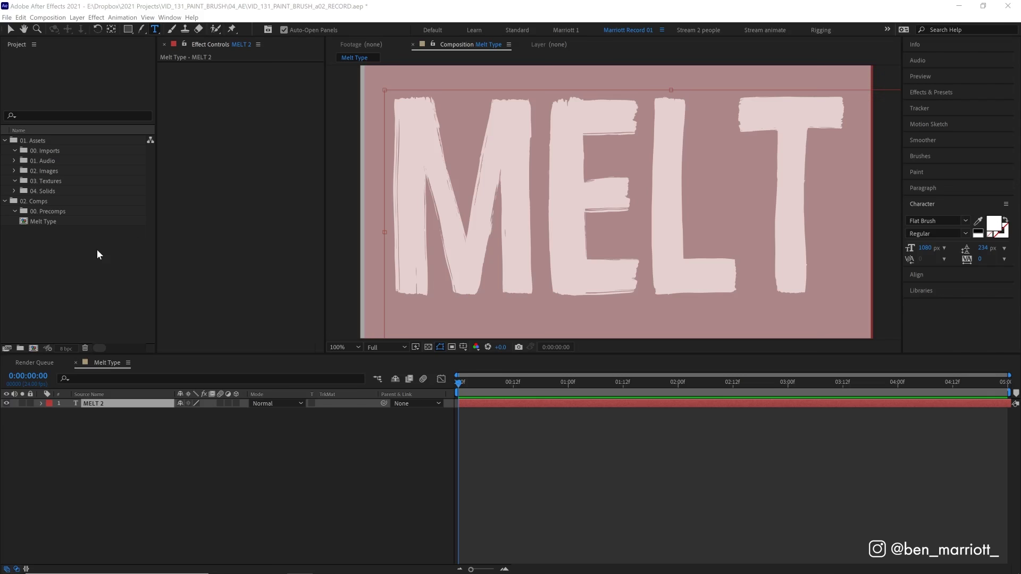
left_click(72, 151)
left_click(7, 17)
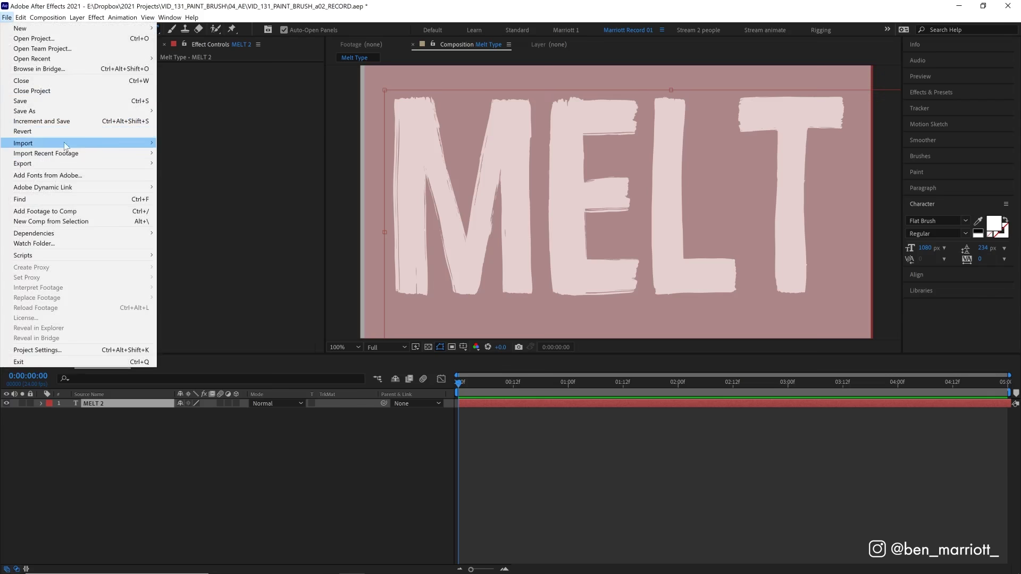
mouse_move(95, 147)
left_click(220, 142)
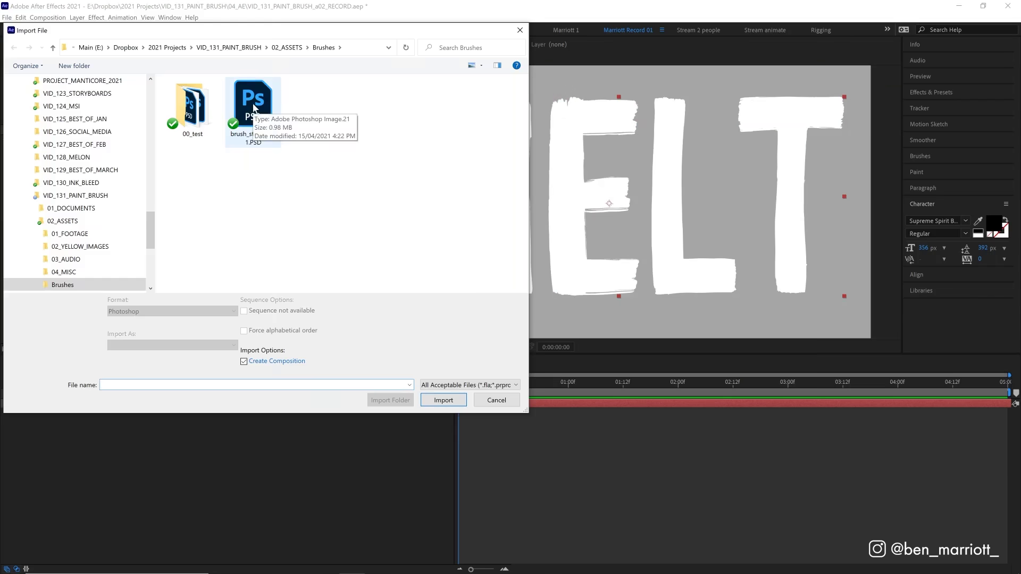
left_click(254, 108)
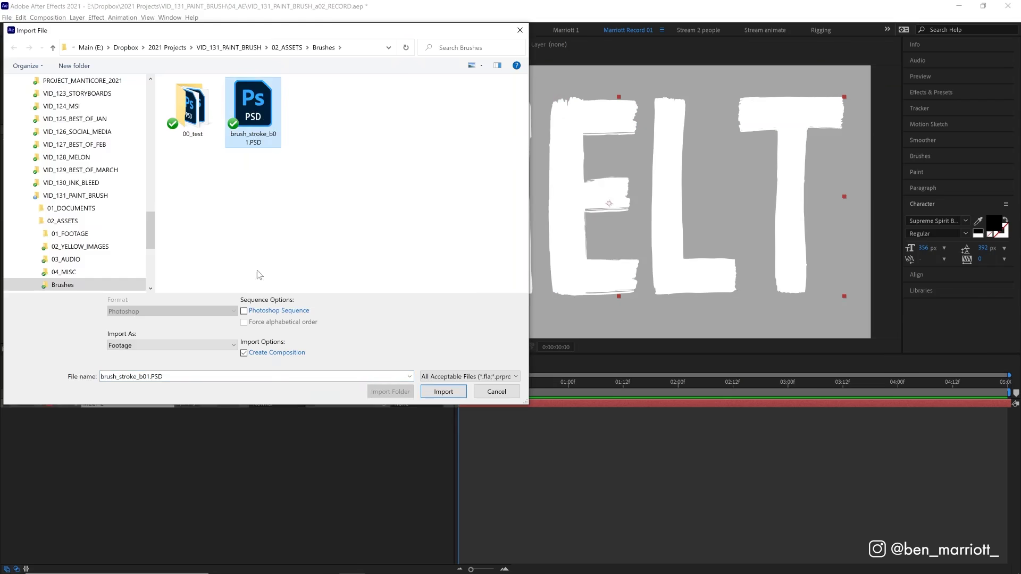
left_click(127, 346)
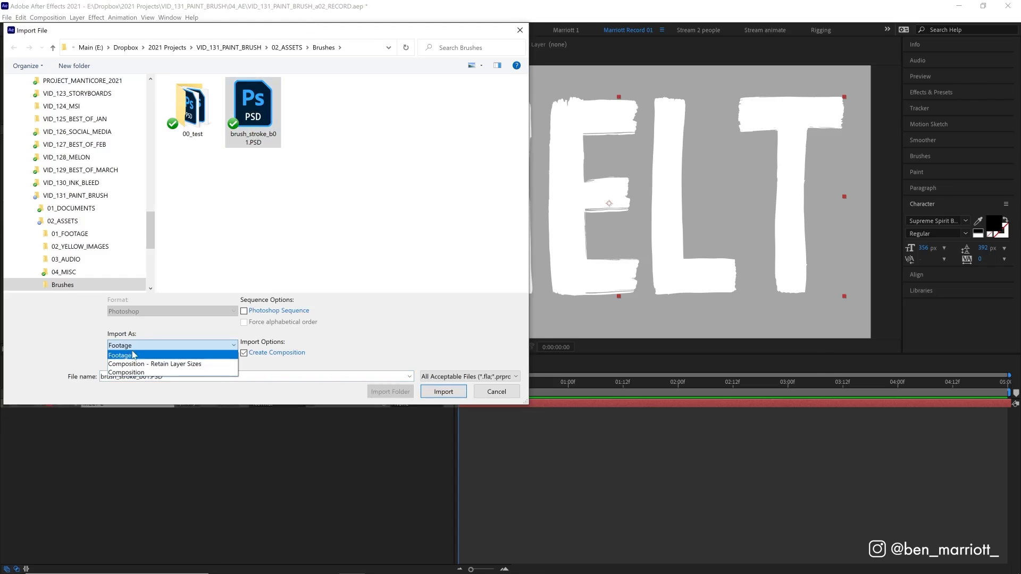
left_click(171, 360)
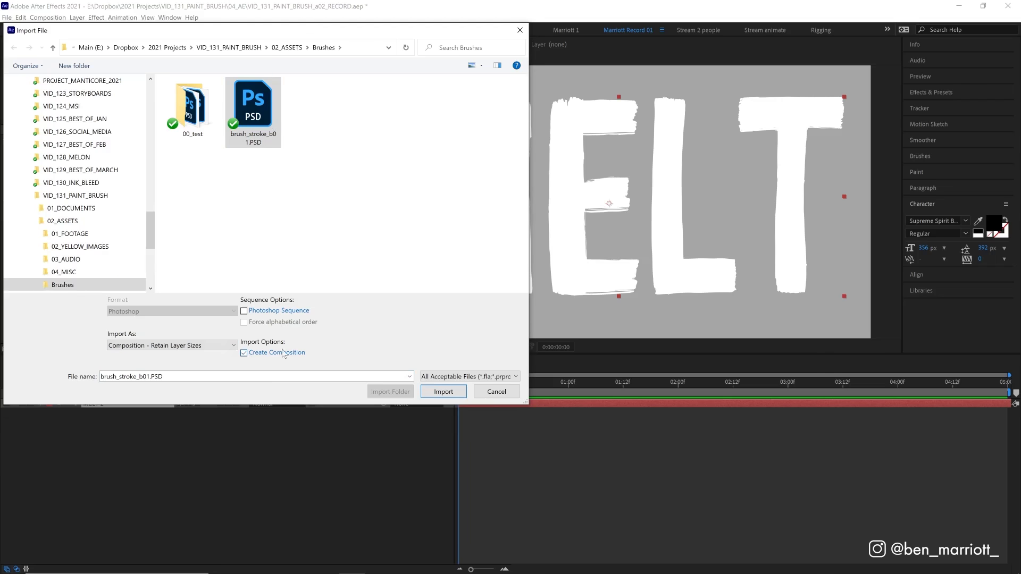
left_click(454, 391)
left_click(617, 443)
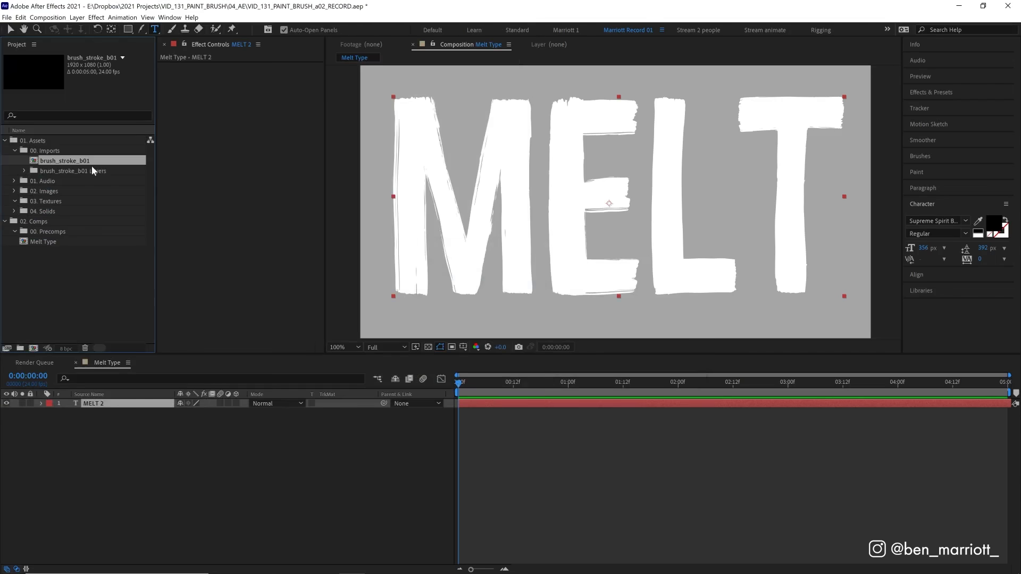
- Move the brush_stroke_b01 composition into the 00. Precomps folder and open it with the transparency grid shown
mouse_move(87, 167)
left_mouse_down()
mouse_move(62, 200)
mouse_move(55, 233)
left_mouse_up()
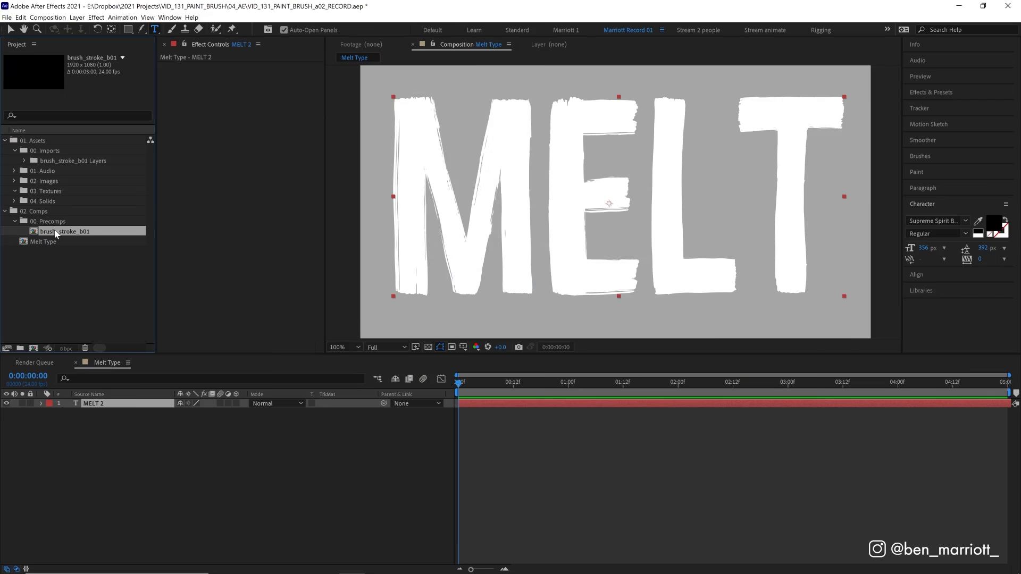
double_click(55, 233)
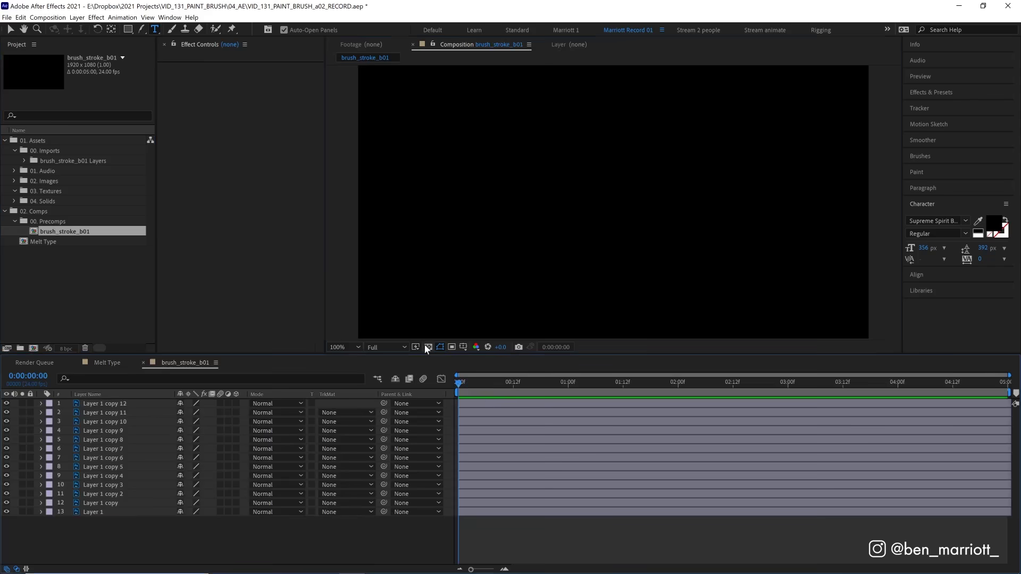
left_click(426, 346)
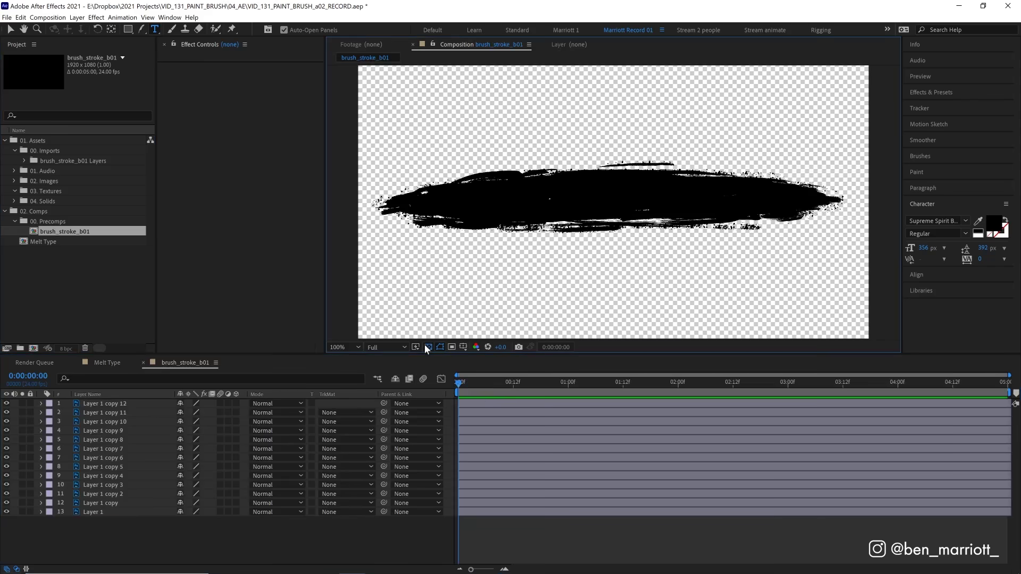
- Trim all the stroke layers, from Layer 1 to Layer 1 copy 12, to a single frame at the start of the composition
left_click(485, 512)
key("shift+b")
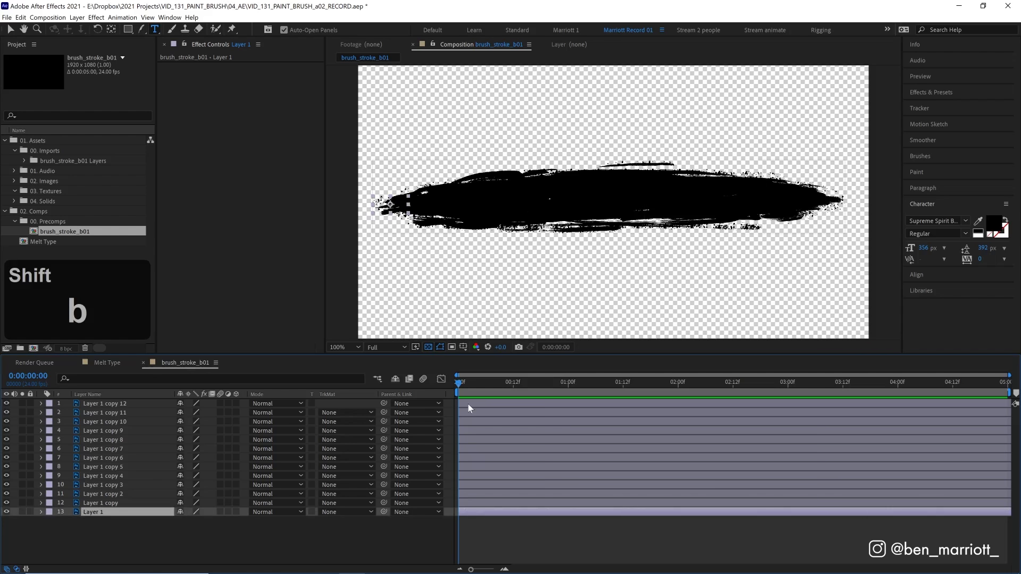
left_click(468, 404, "shift")
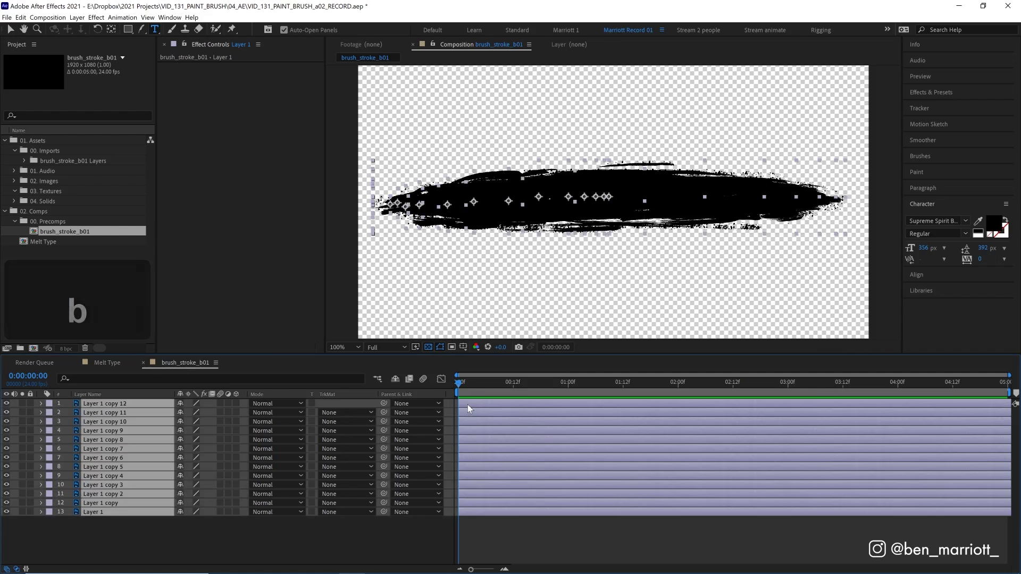
key("alt+bracketright")
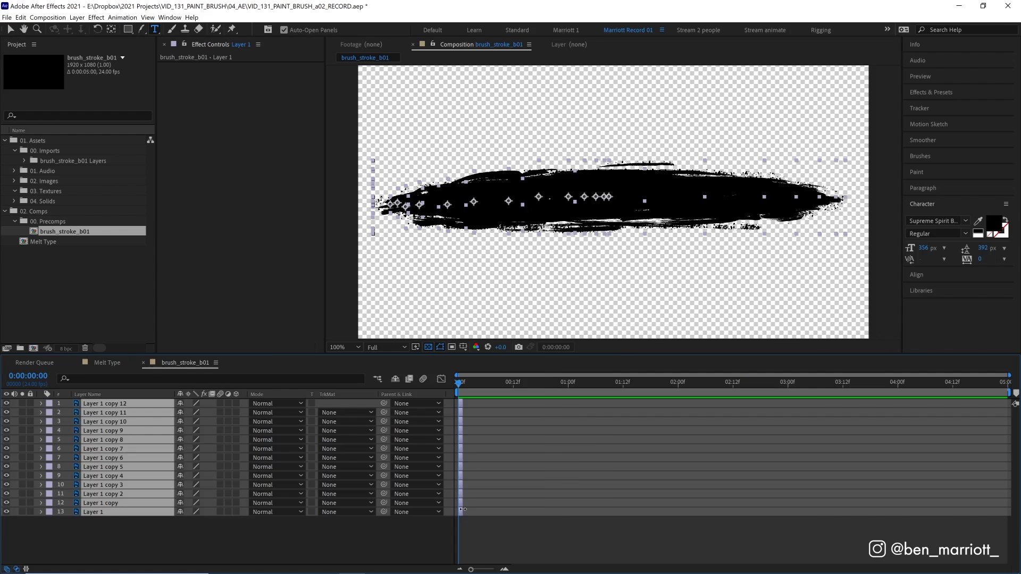
- Sequence the one-frame layers without overlap, starting from Layer 1, and preview the stroke's animation
right_click(462, 509)
mouse_move(523, 400)
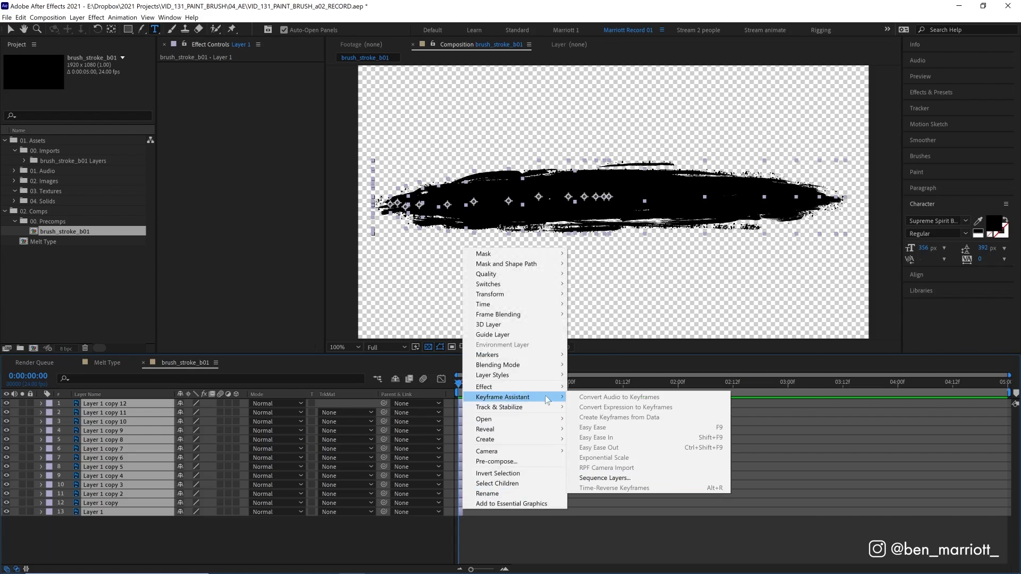
left_click(612, 478)
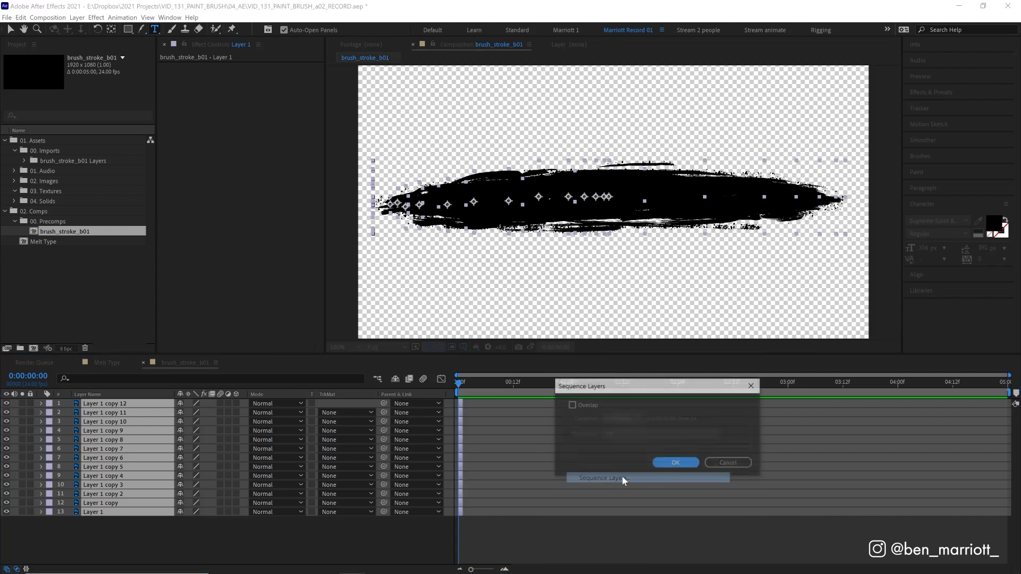
left_click(676, 465)
key("space")
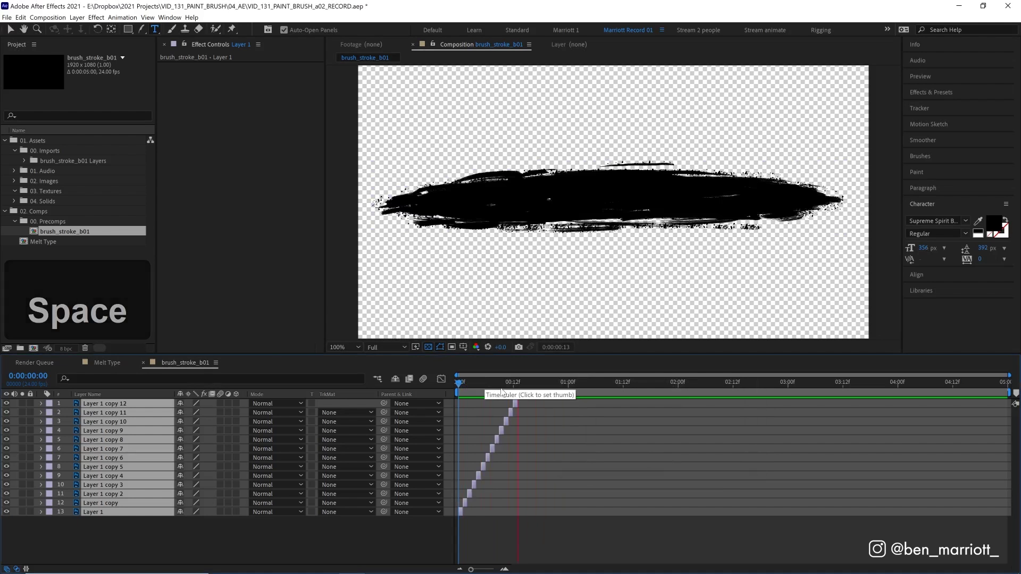
- End the work area at the last stroke frame, trim the composition to it, and play it back
left_click(485, 383)
mouse_move(486, 387)
left_mouse_down()
mouse_move(522, 386)
mouse_move(512, 385)
left_mouse_up()
key("F2")
left_click_drag(1010, 393, 520, 394)
right_click(506, 392)
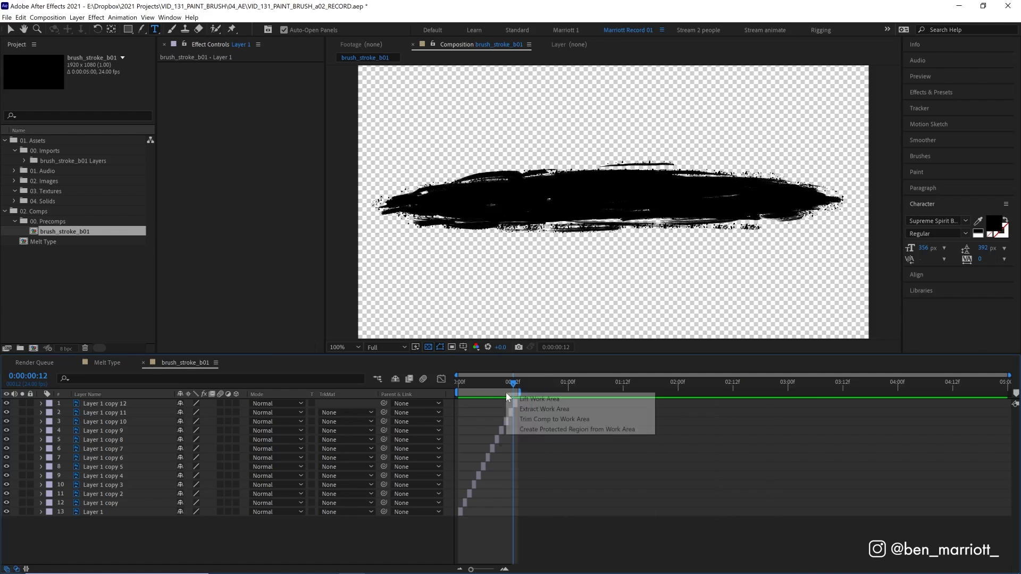
left_click(539, 419)
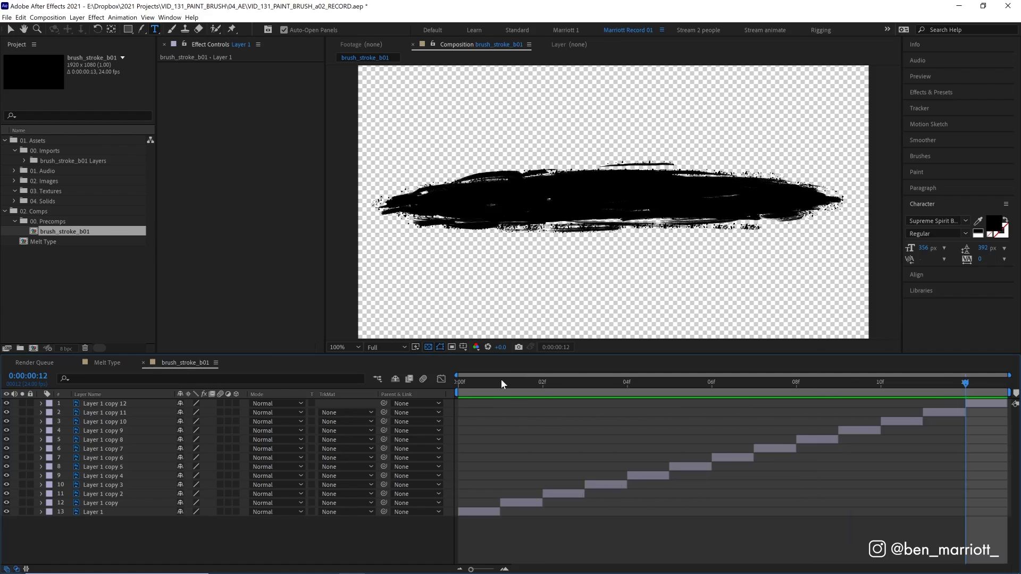
left_click_drag(501, 379, 433, 389)
key("space")
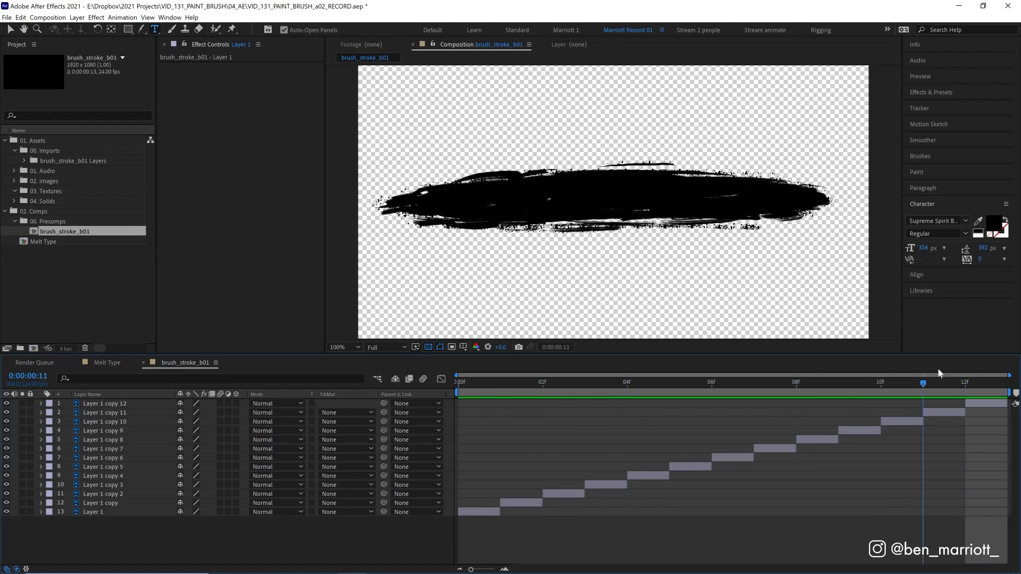
- Draw a full-width region of interest around the brush stroke and crop the composition to it, about 1912 x 420 px
key("comma")
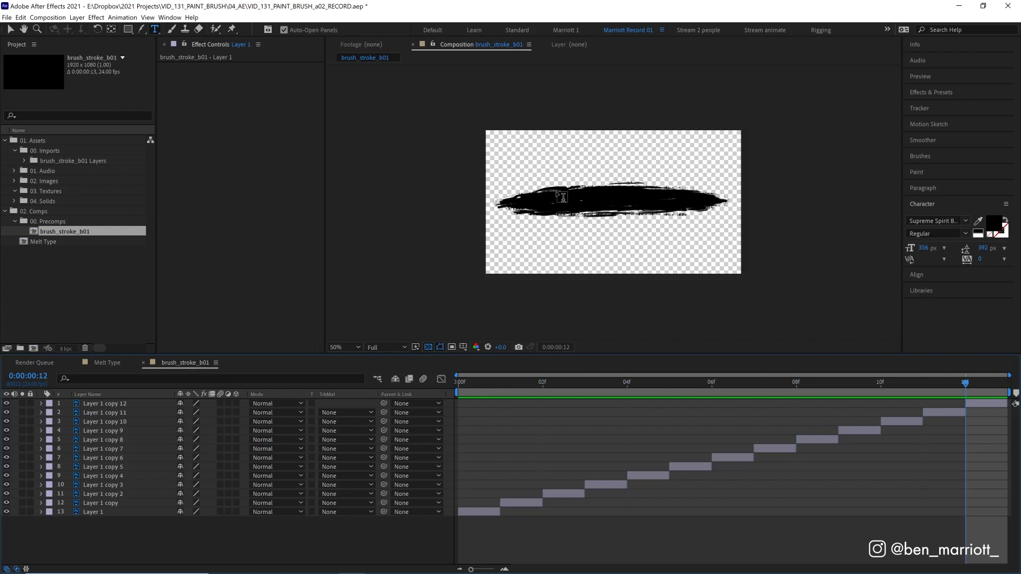
key("v")
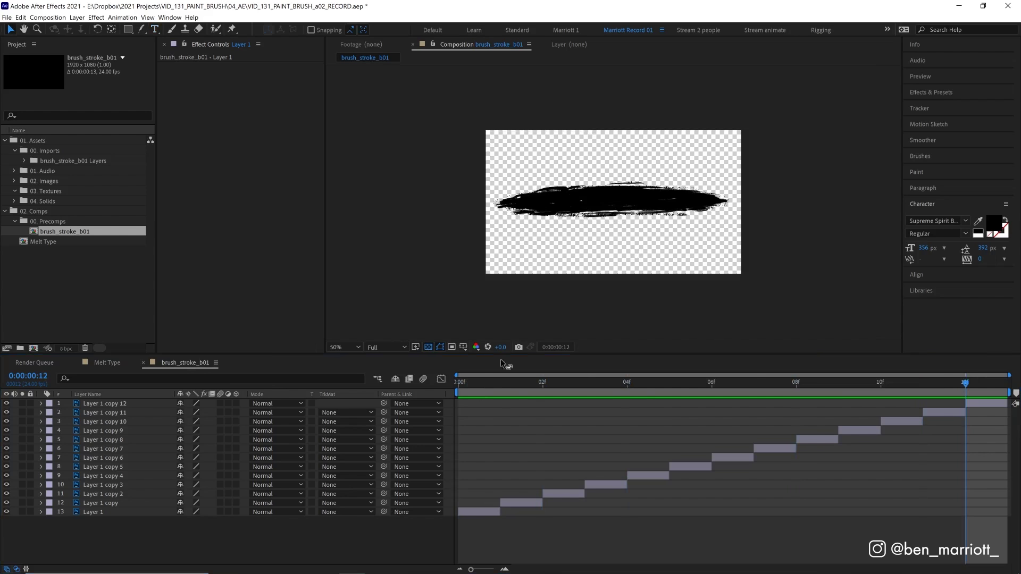
left_click(451, 347)
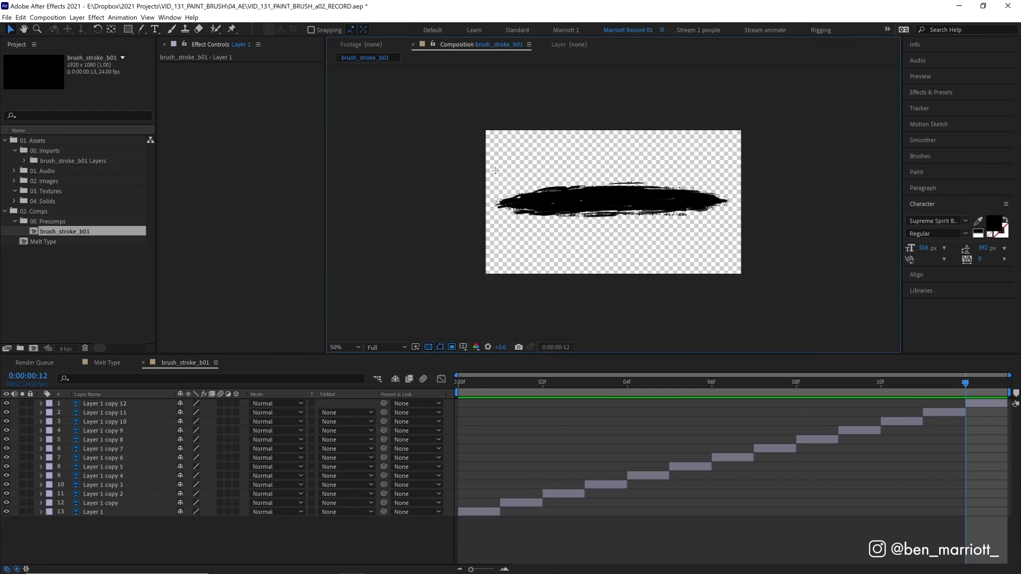
left_click_drag(485, 170, 742, 227)
left_click(48, 17)
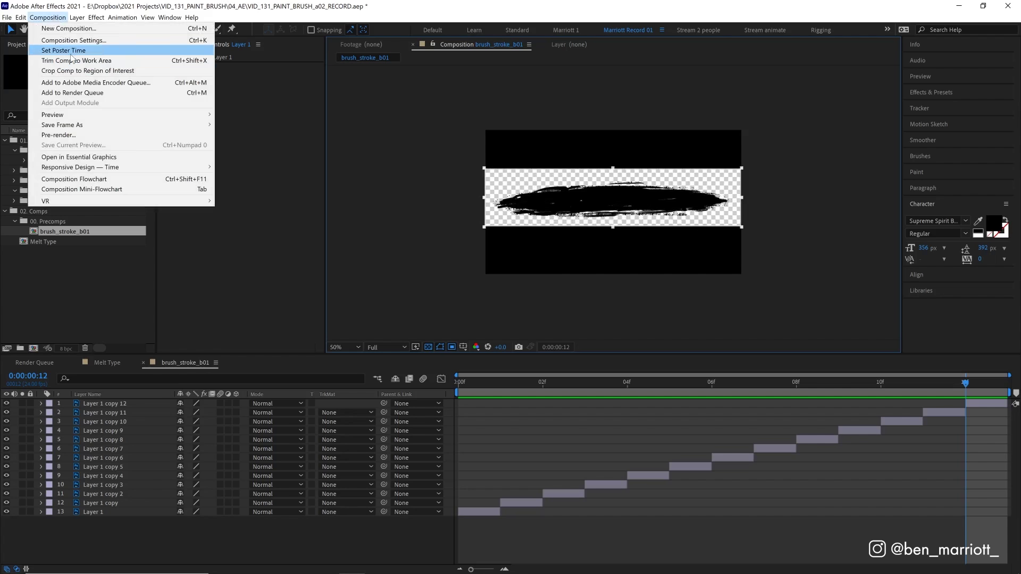
left_click(85, 71)
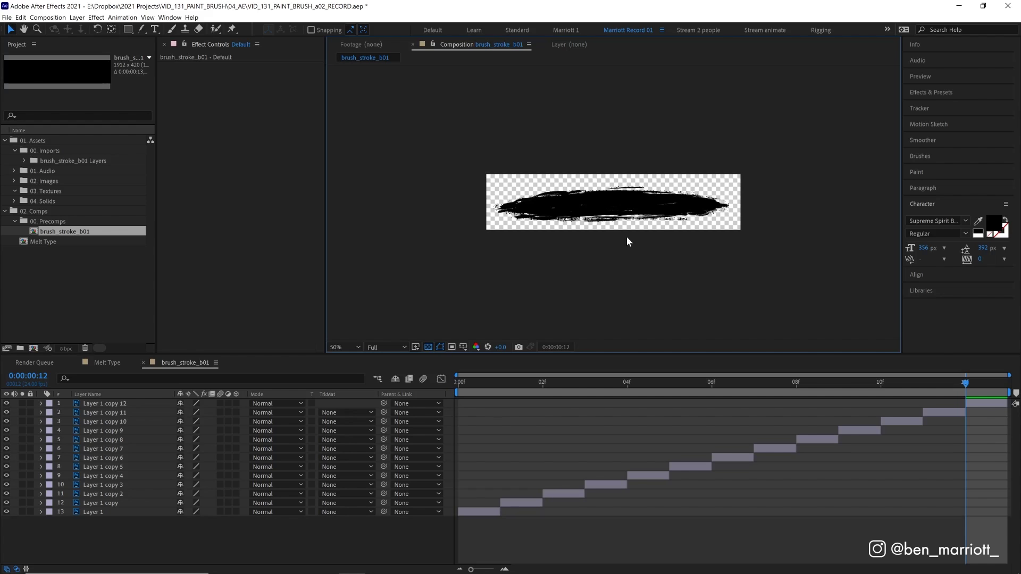
- Open the Melt Type composition, add brush_stroke_b01 above the MELT 2 layer, and preview the stroke
double_click(61, 243)
left_click_drag(70, 233, 638, 208)
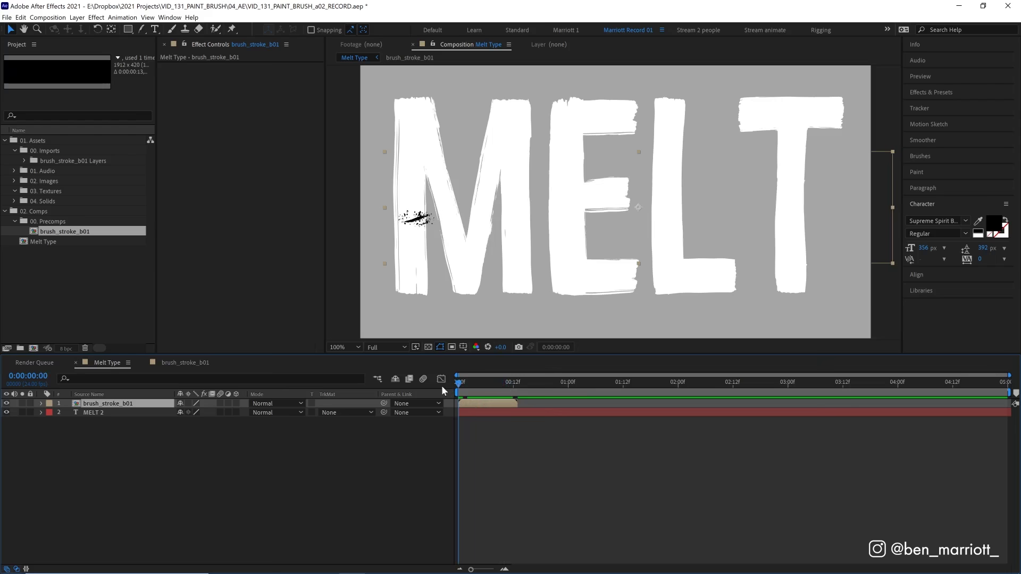
key("space")
left_click_drag(583, 386, 501, 391)
- Freeze the brush_stroke_b01 layer on its last frame, play it back, and collapse its keyframes
right_click(506, 405)
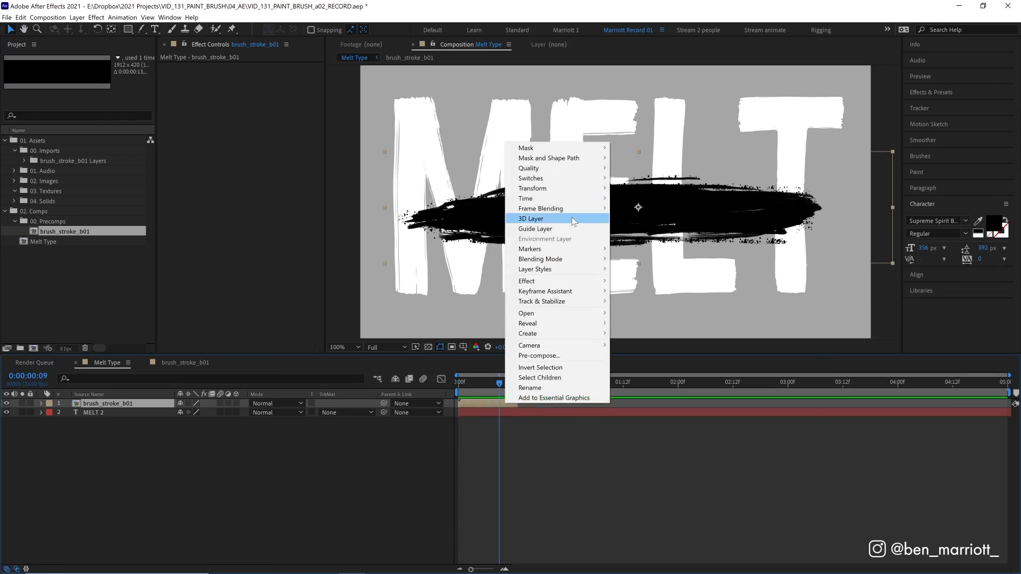
mouse_move(564, 202)
left_click(654, 199)
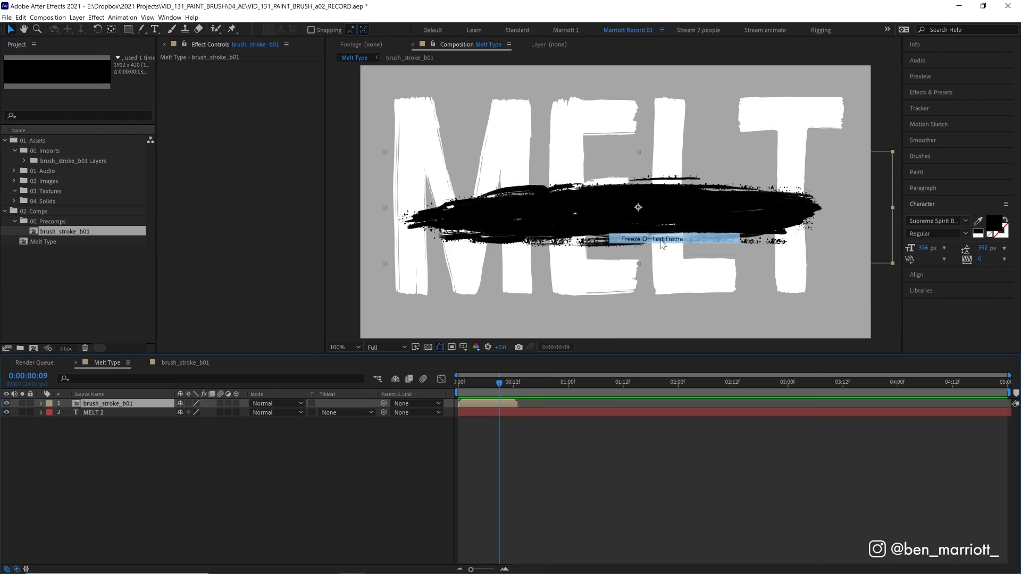
key("space")
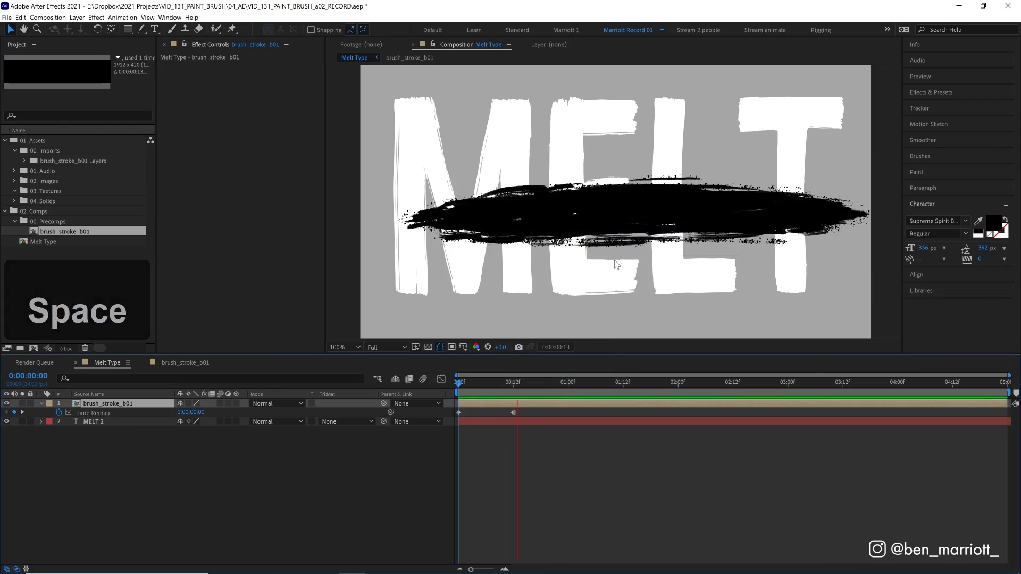
key("space")
key("u")
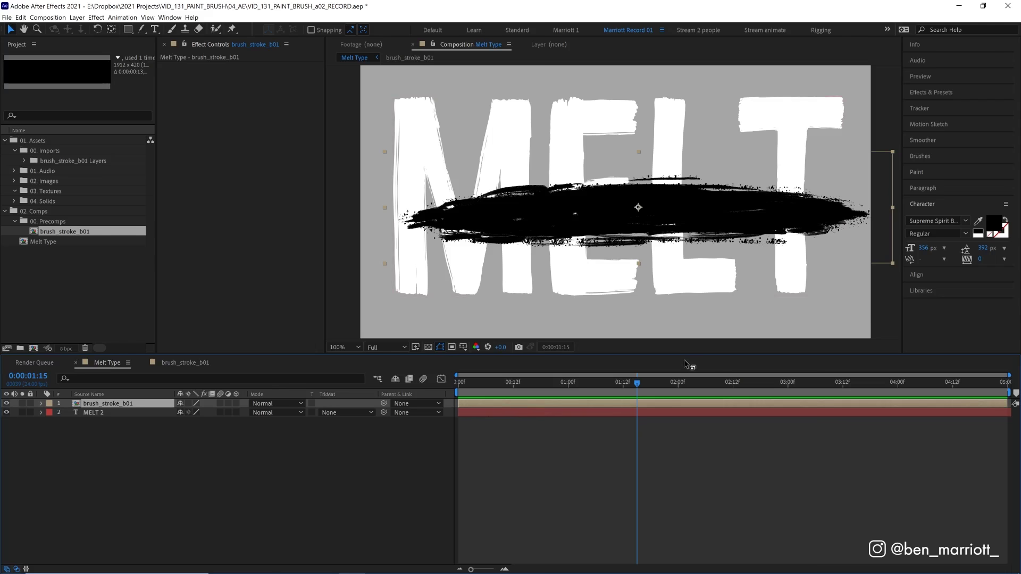
- Rotate the brush stroke to vertical, move it to the left stem of the M, and scale it to 64%
mouse_move(595, 223)
left_mouse_down()
mouse_move(559, 266)
mouse_move(611, 209)
mouse_move(635, 252)
left_mouse_up()
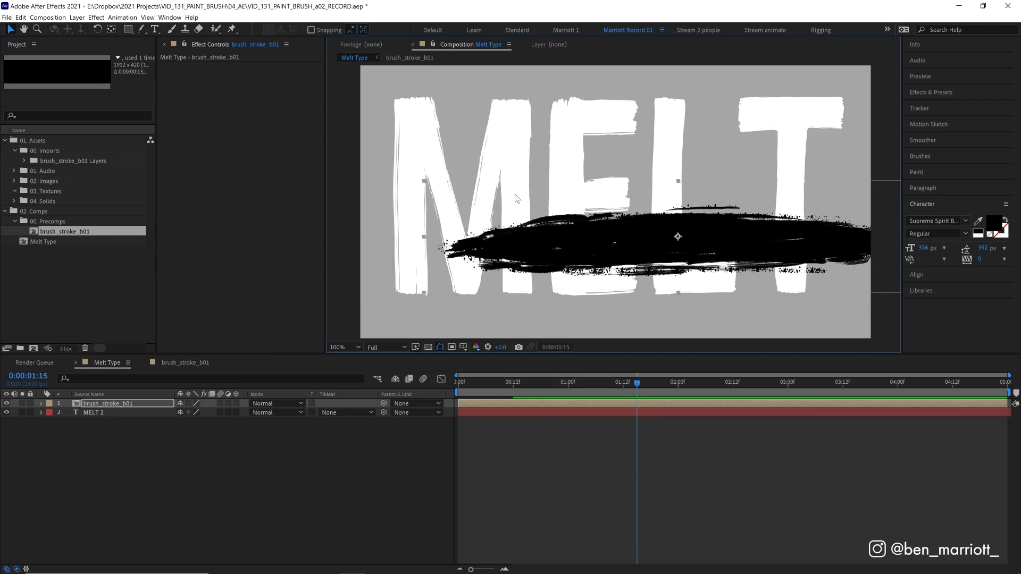
key("r")
left_click_drag(196, 413, 149, 418)
left_click(513, 382)
mouse_move(595, 317)
left_mouse_down()
mouse_move(439, 258)
mouse_move(387, 277)
left_mouse_up()
key("s")
mouse_move(209, 414)
left_mouse_down()
mouse_move(192, 419)
mouse_move(200, 423)
left_mouse_up()
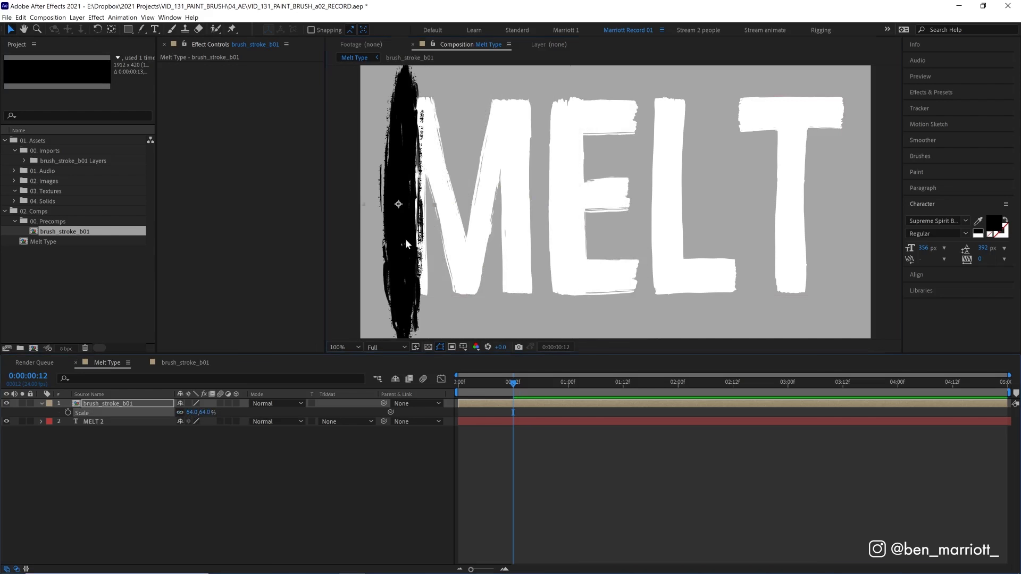
- Nudge the vertical stroke over the M's left stem, checking its coverage and undoing the last changes
left_click_drag(406, 238, 414, 239)
mouse_move(545, 382)
left_mouse_down()
mouse_move(476, 372)
mouse_move(447, 394)
mouse_move(528, 390)
left_mouse_up()
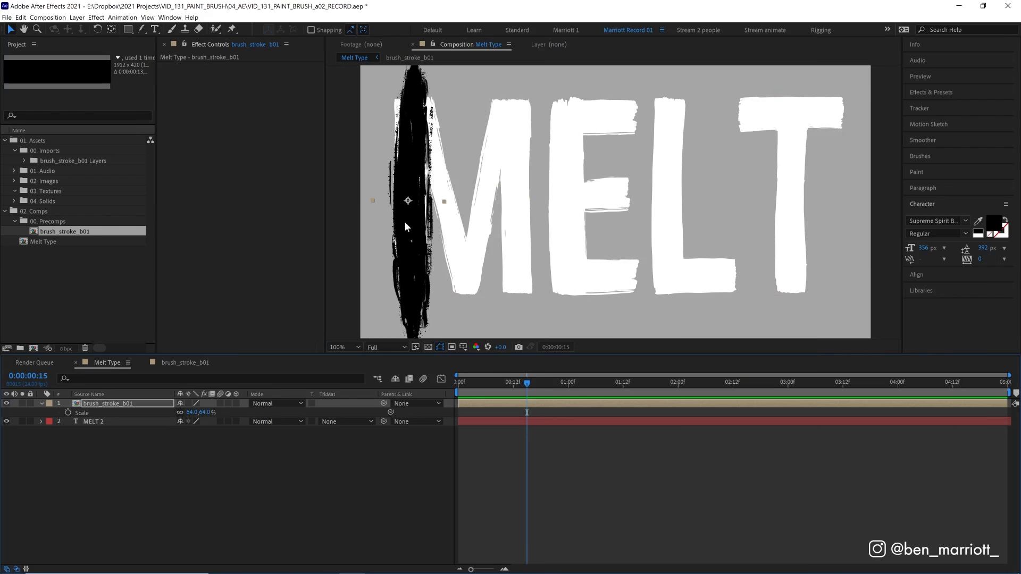
mouse_move(415, 257)
left_mouse_down()
mouse_move(452, 253)
mouse_move(423, 249)
mouse_move(406, 263)
mouse_move(418, 269)
left_mouse_up()
left_click(429, 347)
left_click(428, 347)
key("ctrl+z")
key("ctrl+z")
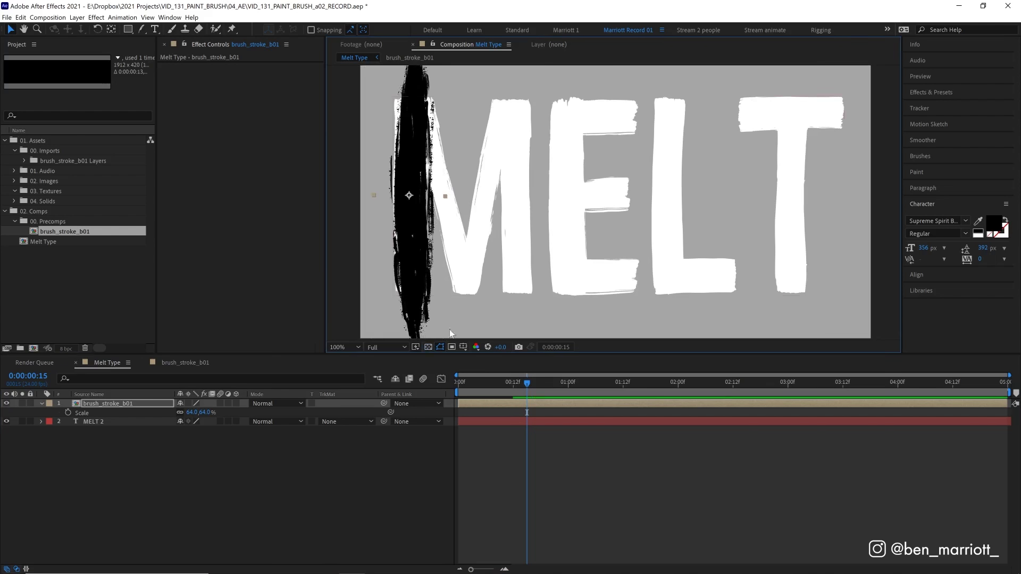
- Move MELT 2 above the brush stroke layer, set its blending mode to Stencil Alpha, and show the transparency grid
left_click(104, 421)
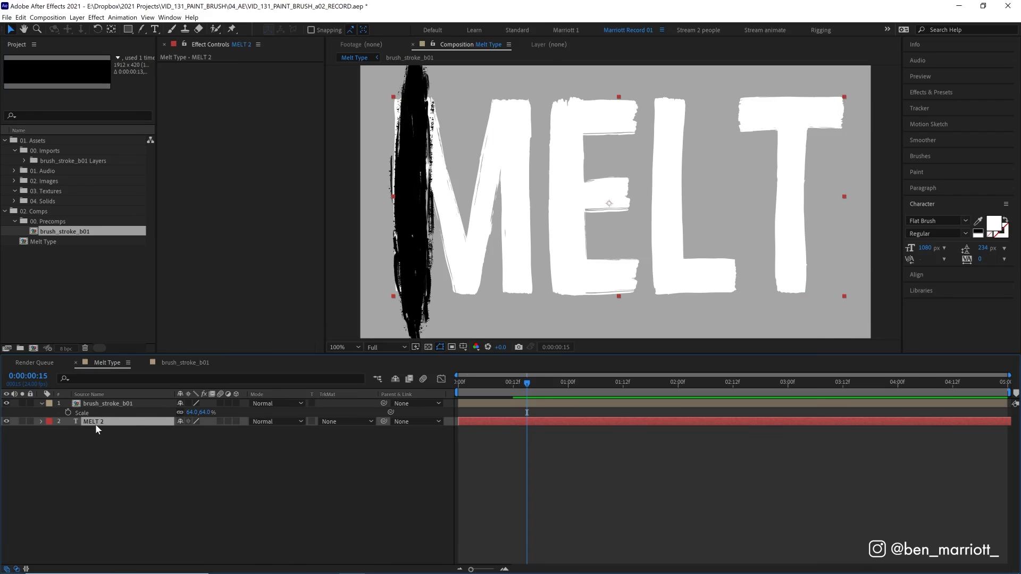
left_click_drag(96, 427, 135, 399)
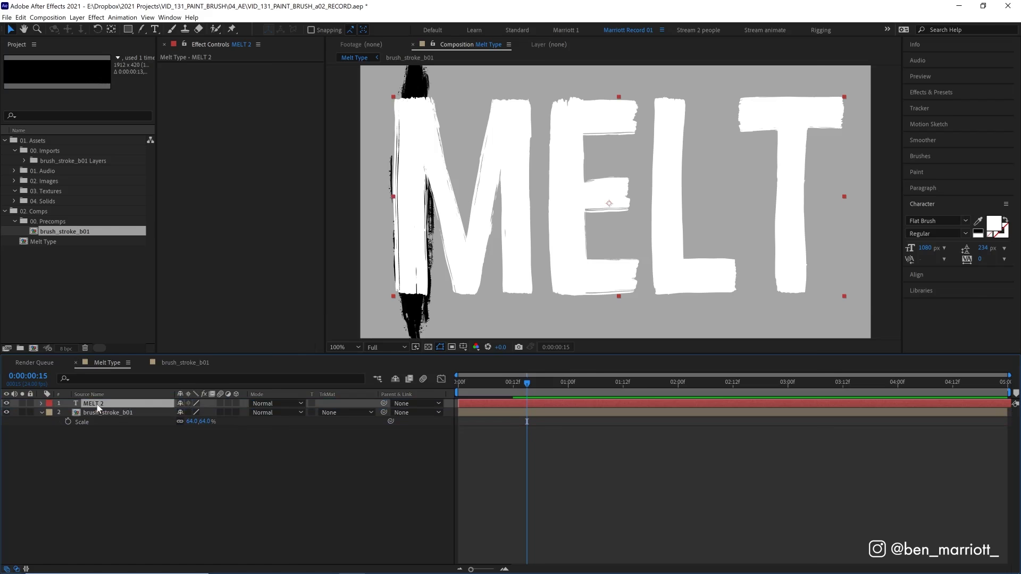
left_click(272, 403)
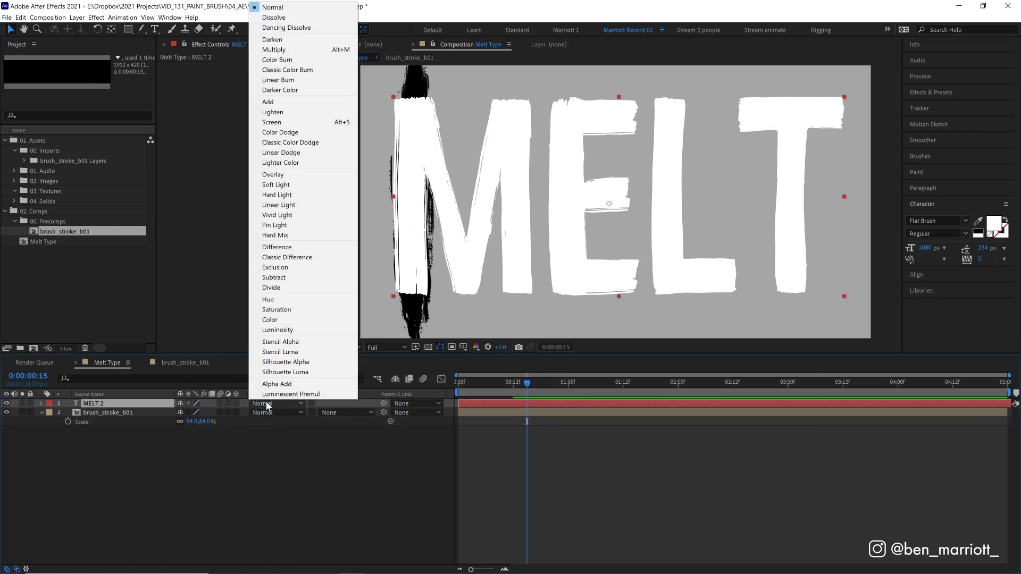
left_click(275, 343)
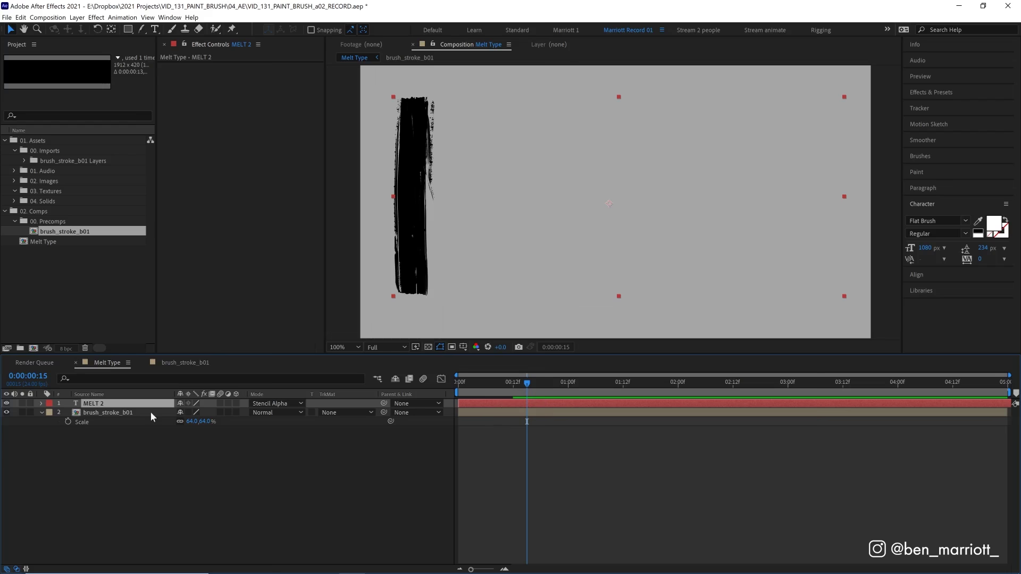
left_click(429, 347)
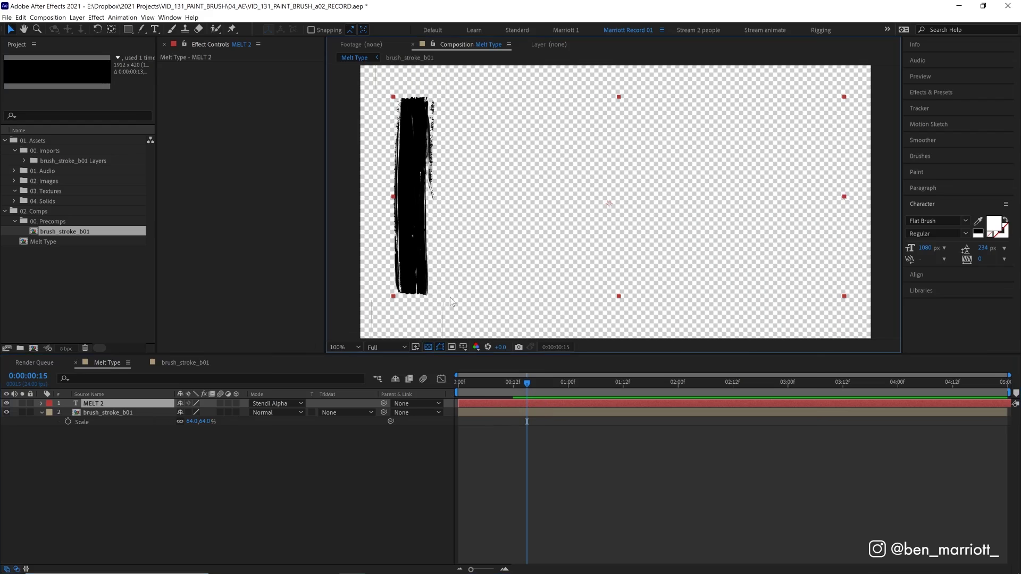
- Shift the brush stroke upward inside the M's left stem, hide the transparency grid, and preview the animation
left_click(407, 197)
mouse_move(410, 200)
left_mouse_down()
mouse_move(769, 208)
mouse_move(404, 211)
mouse_move(513, 216)
mouse_move(835, 210)
mouse_move(385, 163)
left_mouse_up()
left_click(429, 347)
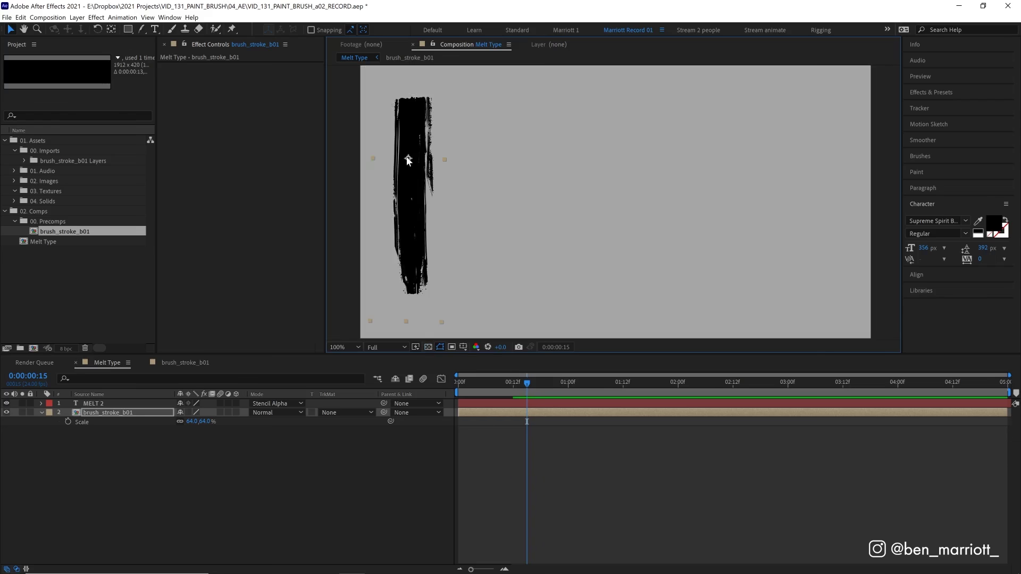
left_click_drag(482, 385, 433, 390)
key("space")
- At frame 10, move the brush stroke layer's anchor point to the lower end of the M's left stem
mouse_move(494, 386)
left_mouse_down()
mouse_move(461, 387)
mouse_move(495, 388)
left_mouse_up()
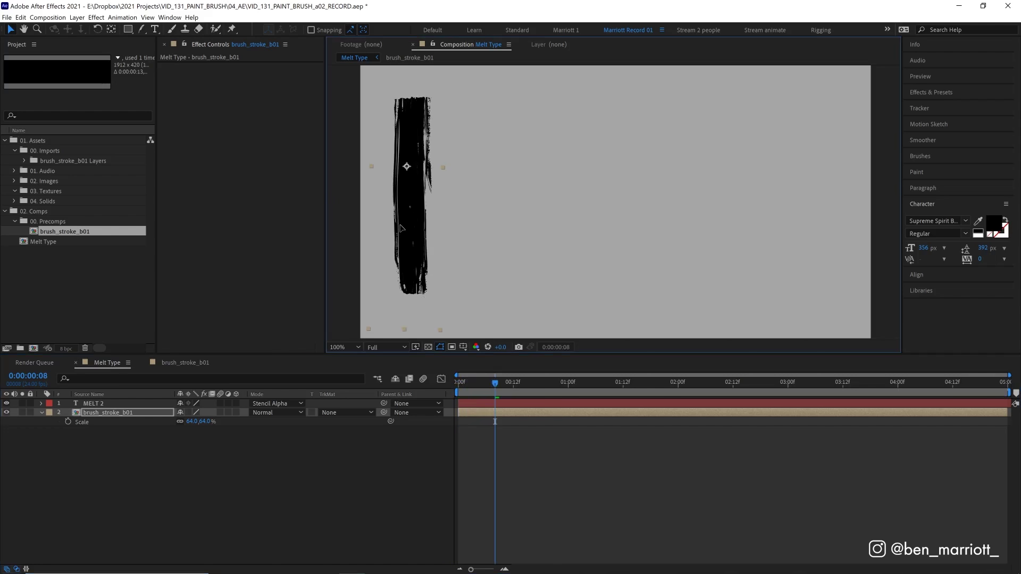
key("y")
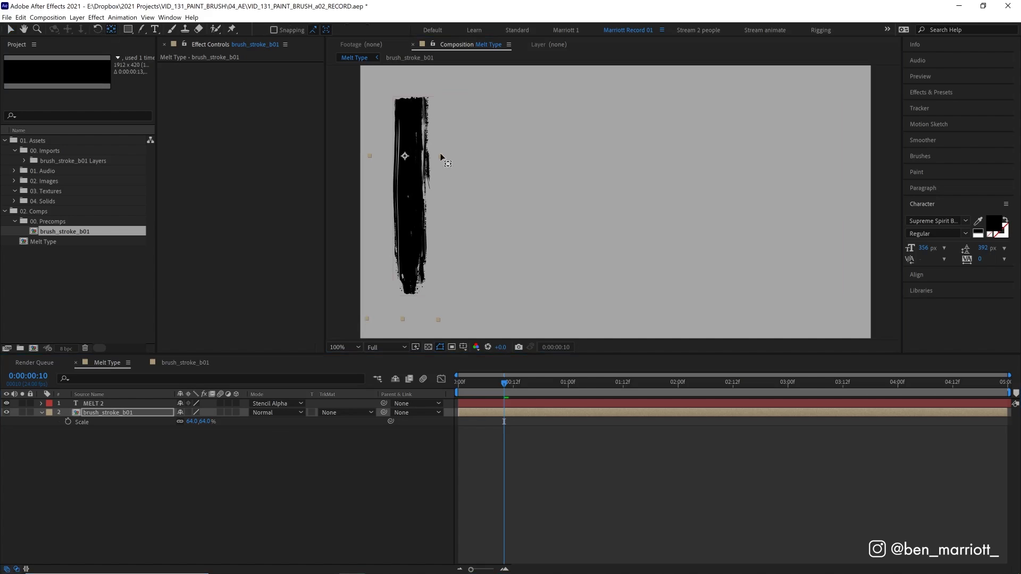
mouse_move(404, 156)
left_mouse_down()
mouse_move(421, 259)
mouse_move(411, 292)
left_mouse_up()
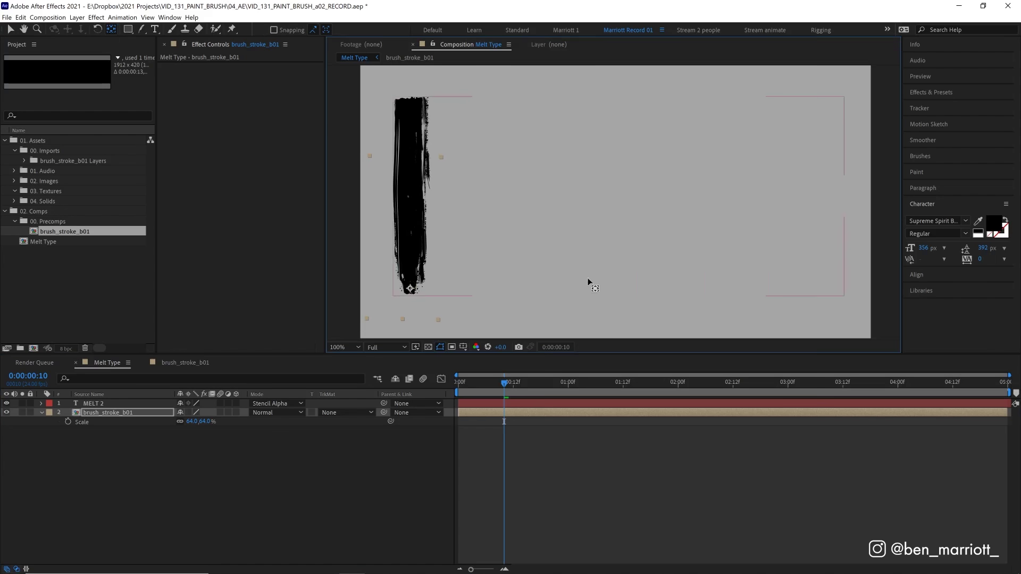
- Duplicate the brush stroke, move the copy to the top of the M's left stem, and rotate it to 79° along the first diagonal
left_click(481, 414)
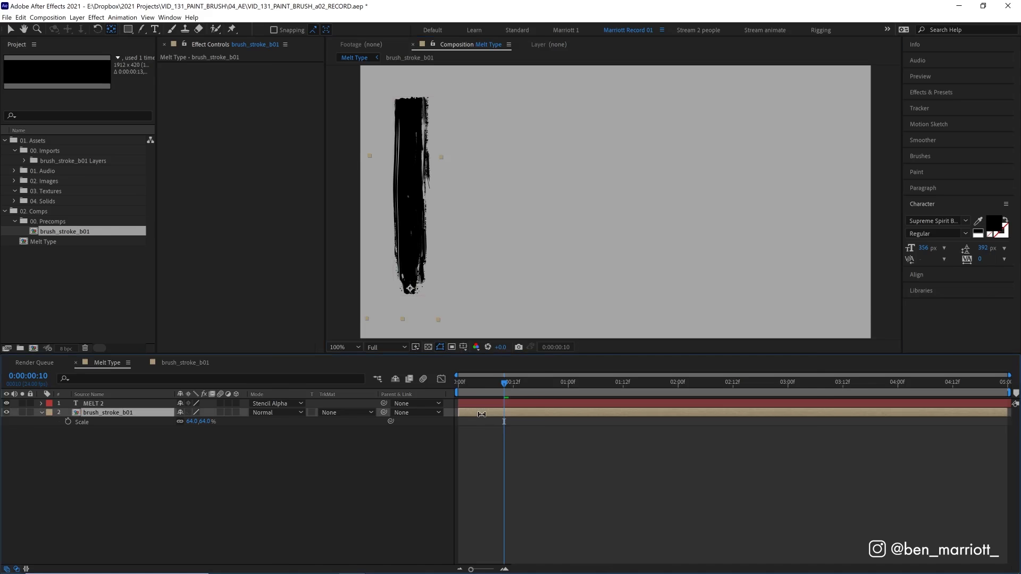
key("ctrl+d")
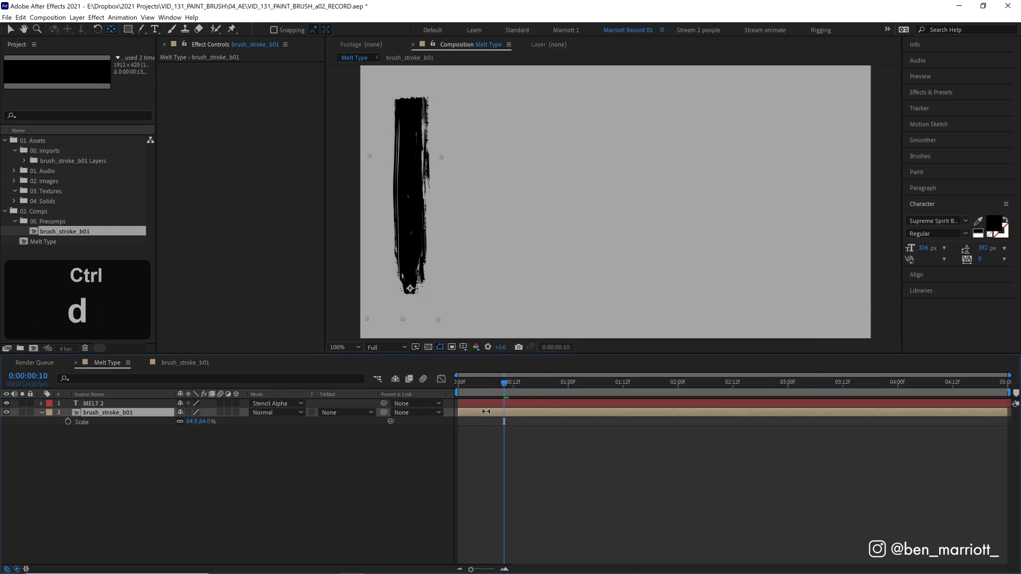
key("v")
left_click_drag(427, 171, 420, 97)
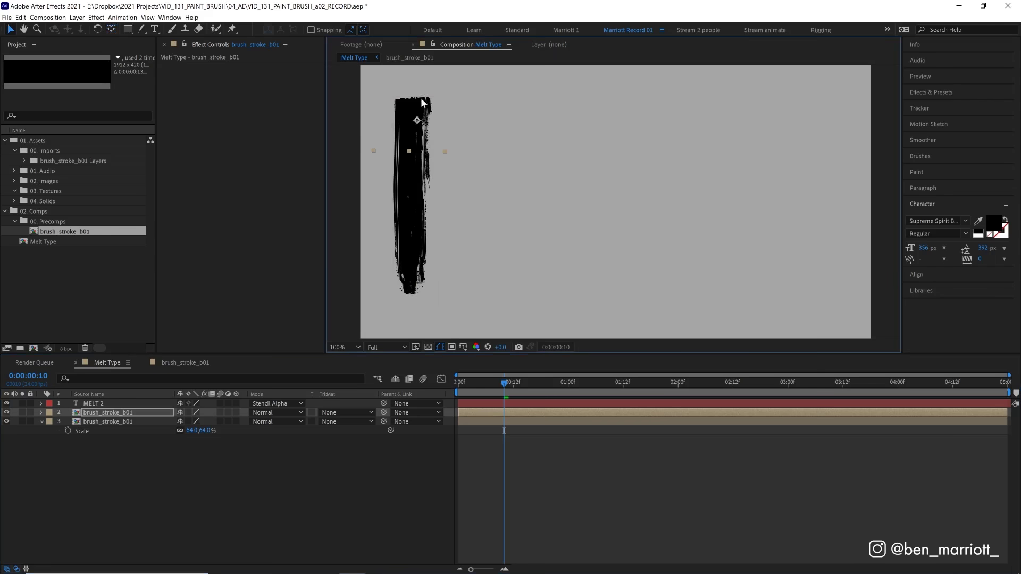
key("r")
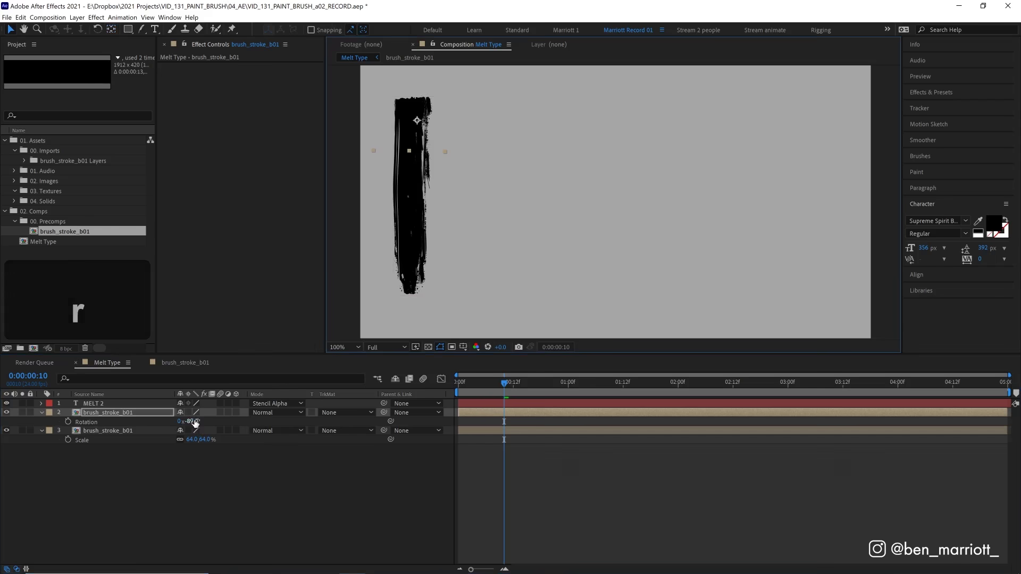
left_click_drag(196, 422, 282, 420)
- Duplicate MELT 2 as a guide layer, set the copy's blending mode to Normal, and lower its opacity to 14%
left_click(468, 405)
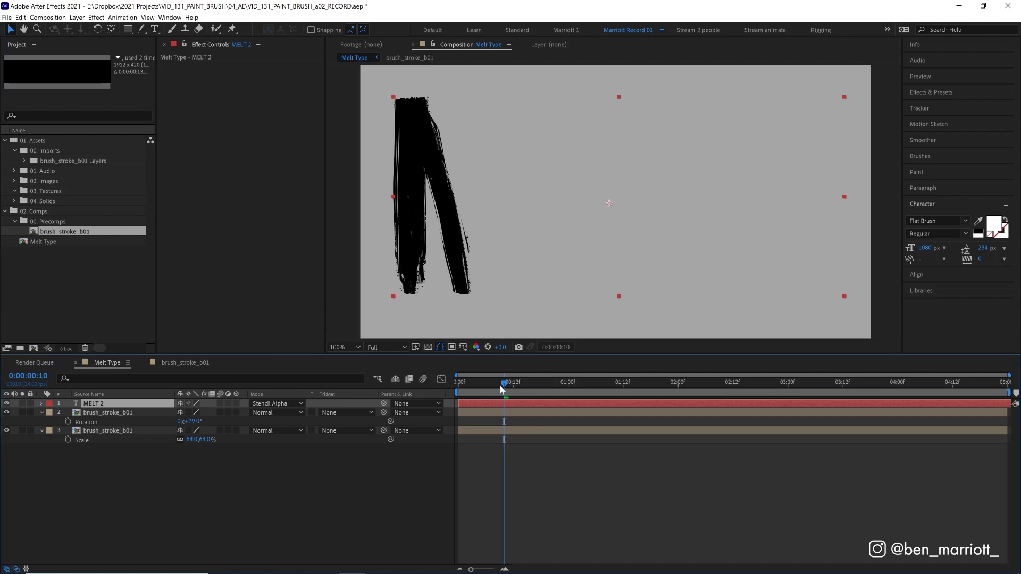
left_click(138, 460)
left_click(112, 405)
key("ctrl+d")
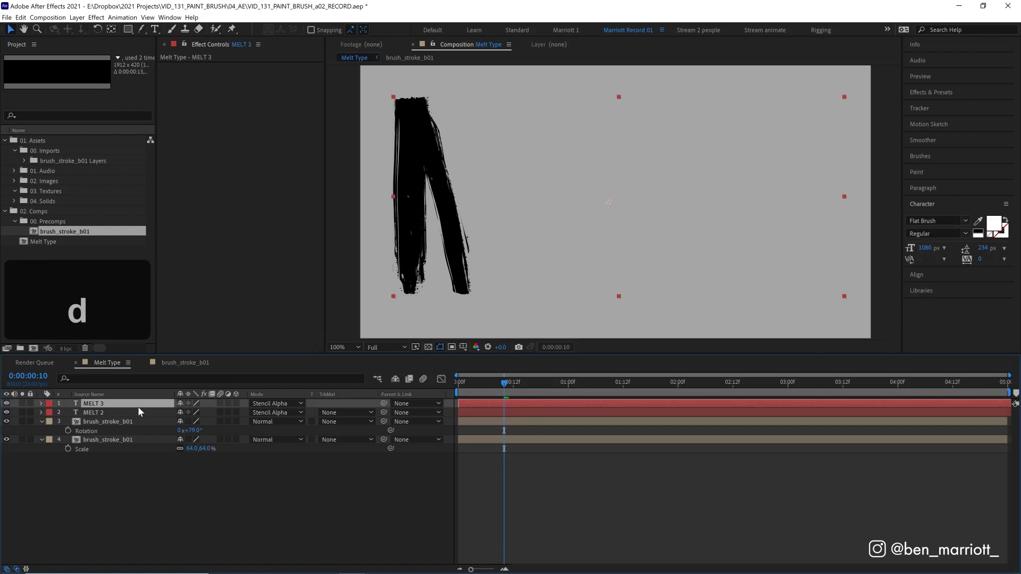
left_click(271, 407)
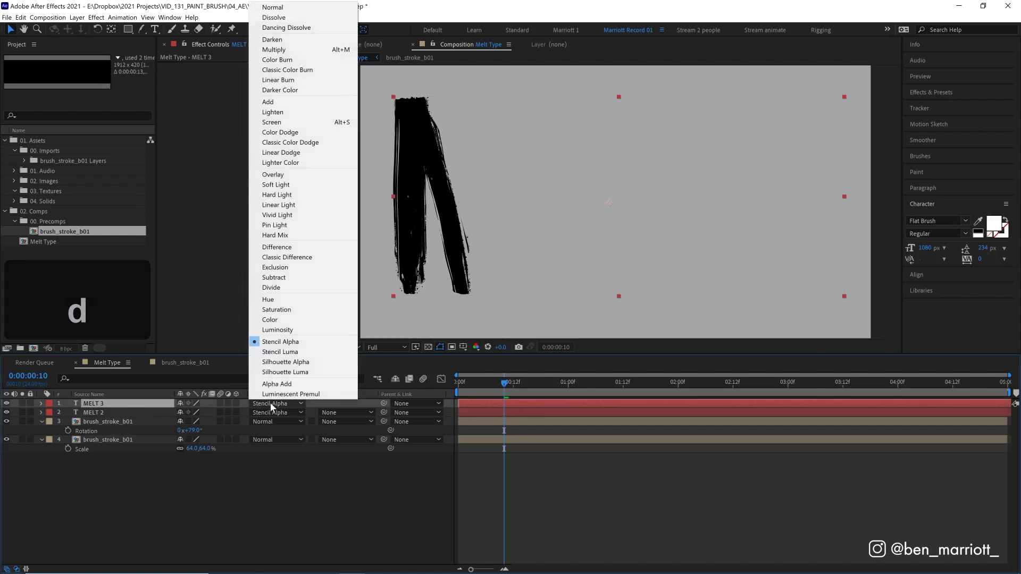
left_click(295, 6)
key("t")
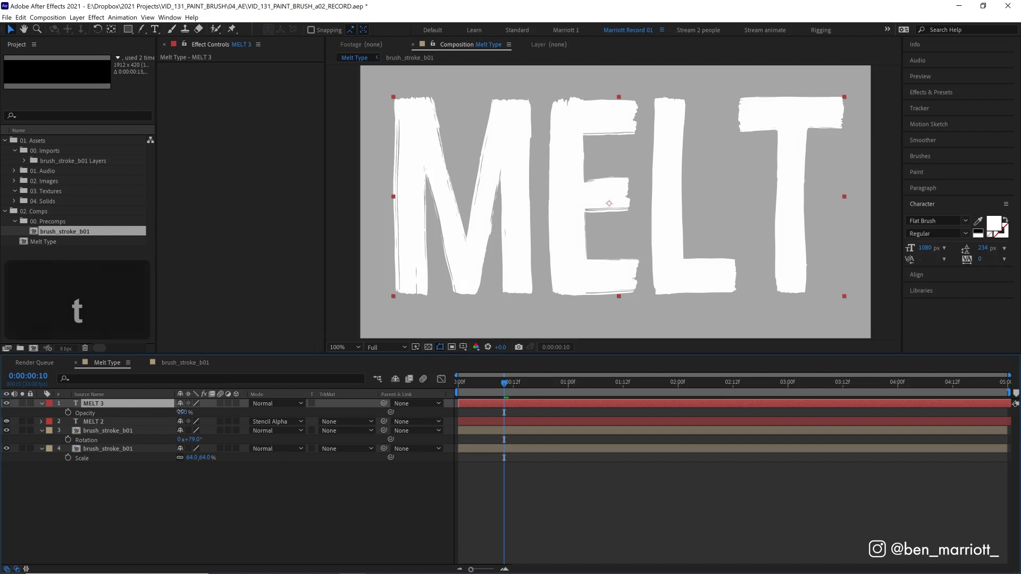
left_click_drag(182, 413, 135, 413)
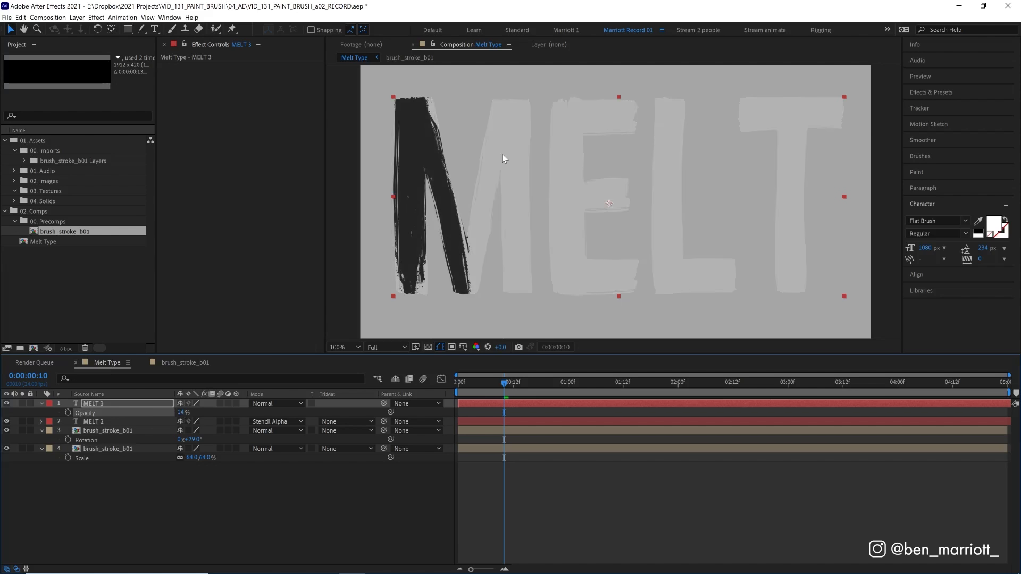
- Delay the diagonal stroke layer to start about frame 5, so it follows the left stem's stroke, and preview the timing
left_click(506, 430)
mouse_move(503, 383)
left_mouse_down()
mouse_move(425, 386)
mouse_move(500, 386)
mouse_move(478, 387)
mouse_move(489, 387)
left_mouse_up()
key("space")
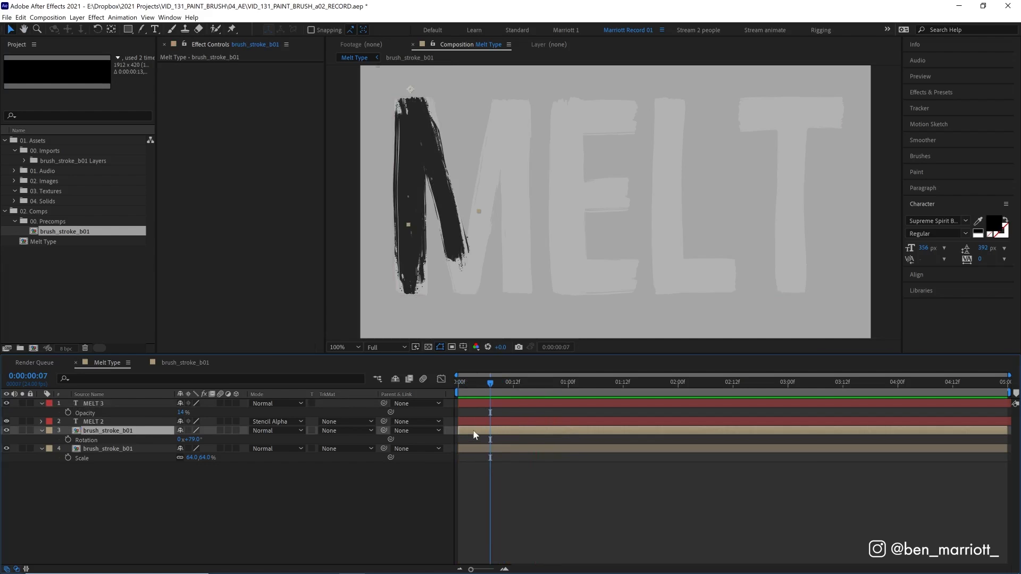
left_click_drag(471, 430, 495, 431)
left_click(461, 382)
left_click_drag(460, 382, 497, 387)
left_click_drag(494, 429, 506, 428)
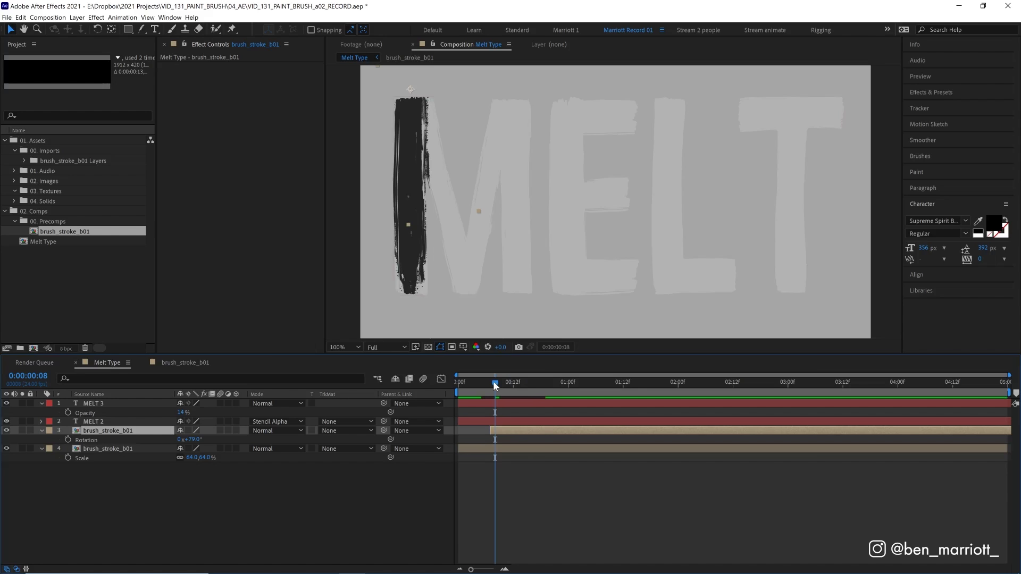
mouse_move(495, 385)
left_mouse_down()
mouse_move(544, 384)
mouse_move(456, 396)
left_mouse_up()
key("space")
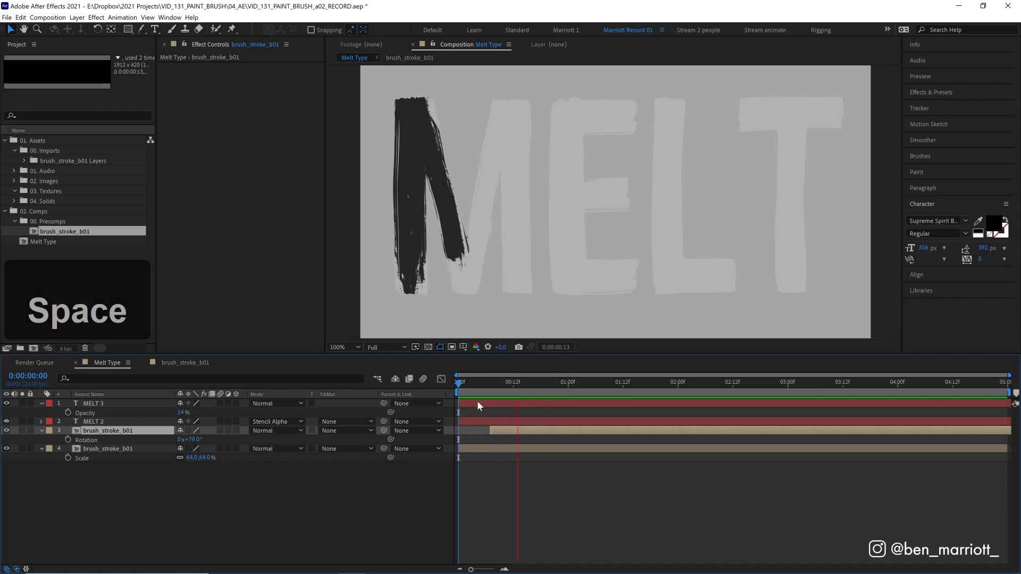
key("space")
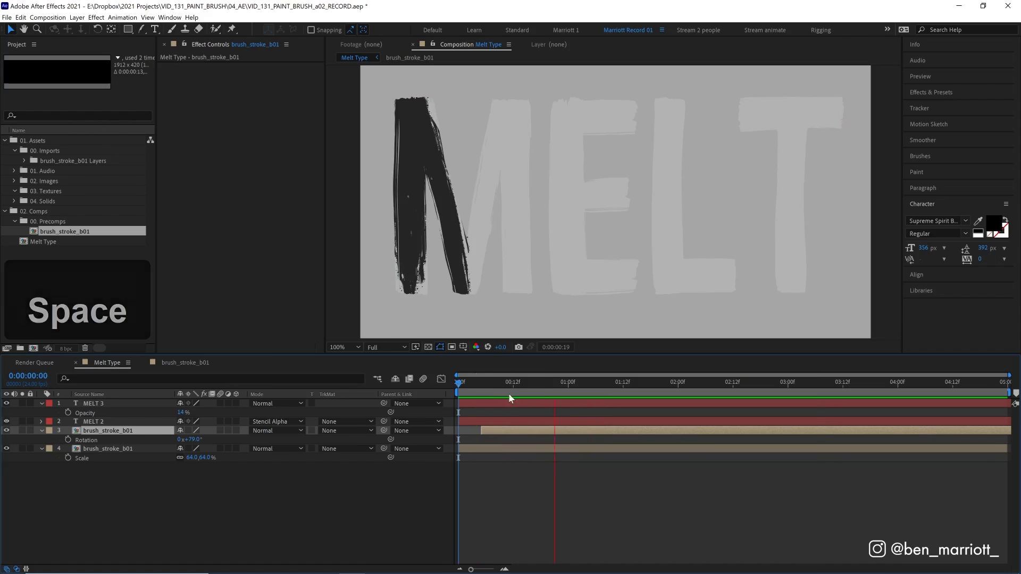
- Duplicate the diagonal stroke, rotate the copy to -80°, and position it along the M's second diagonal
left_click(545, 383)
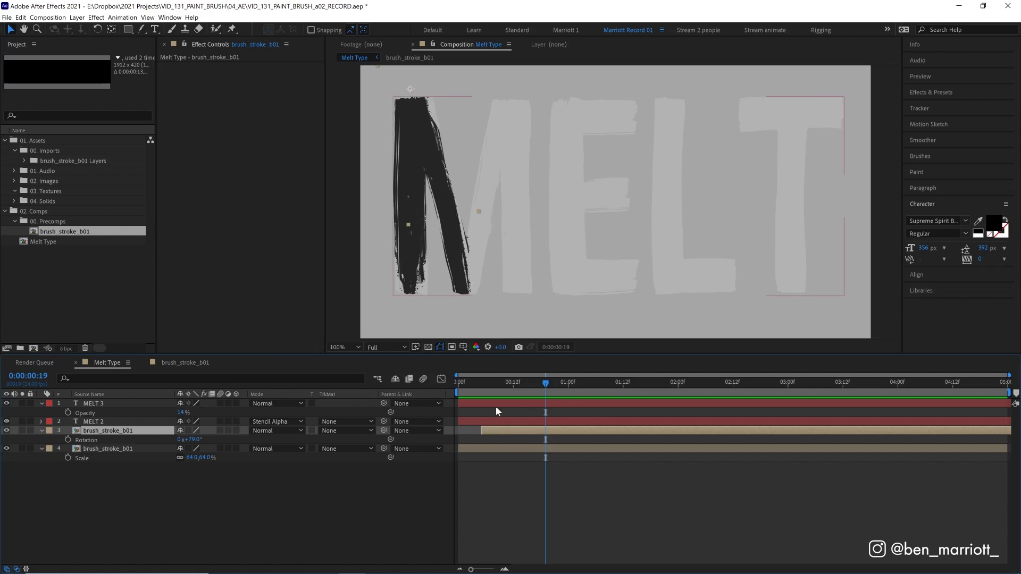
key("ctrl+d")
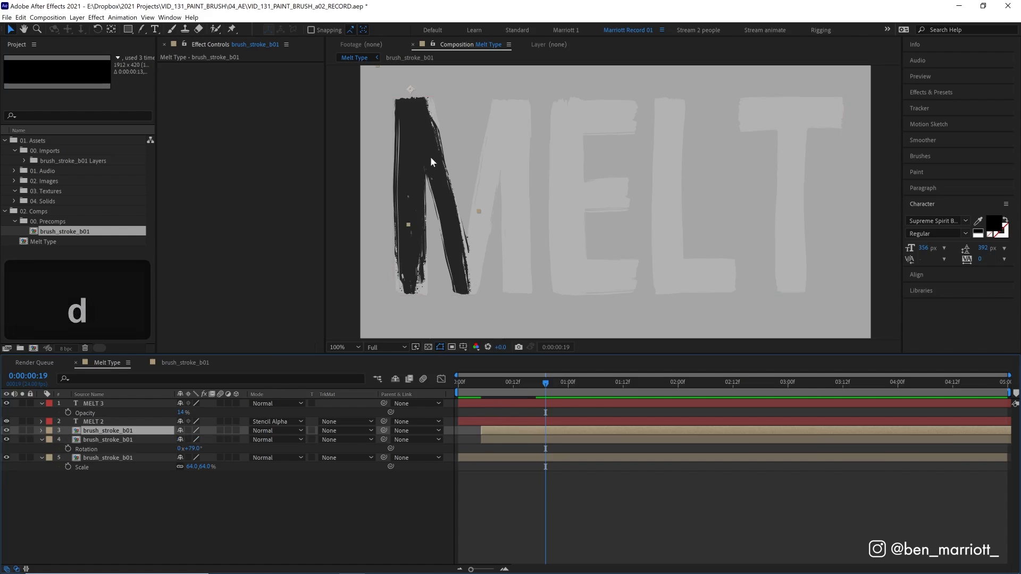
mouse_move(429, 156)
left_mouse_down()
mouse_move(455, 201)
mouse_move(492, 335)
left_mouse_up()
key("r")
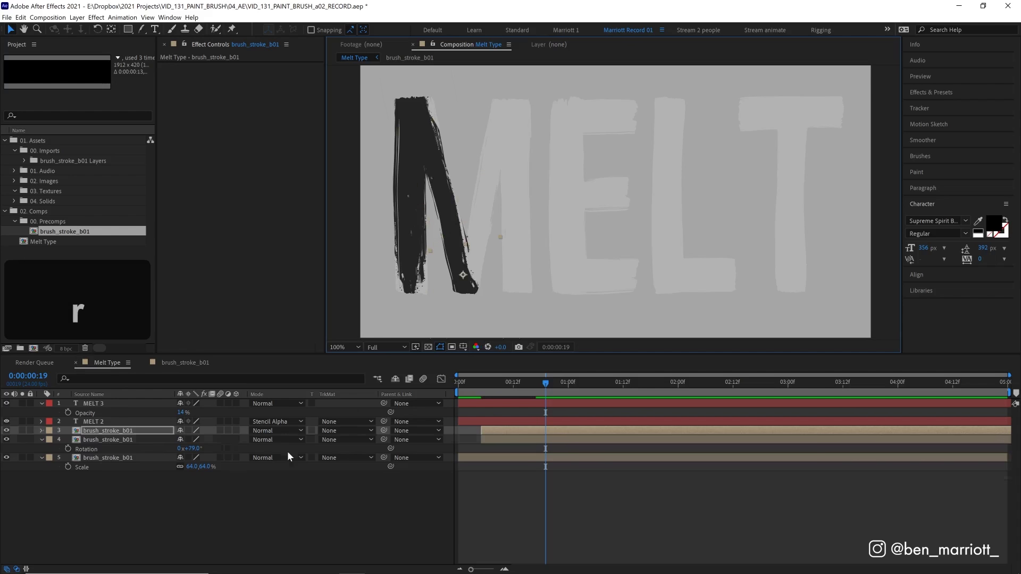
left_click_drag(199, 441, 137, 465)
left_click_drag(479, 198, 479, 201)
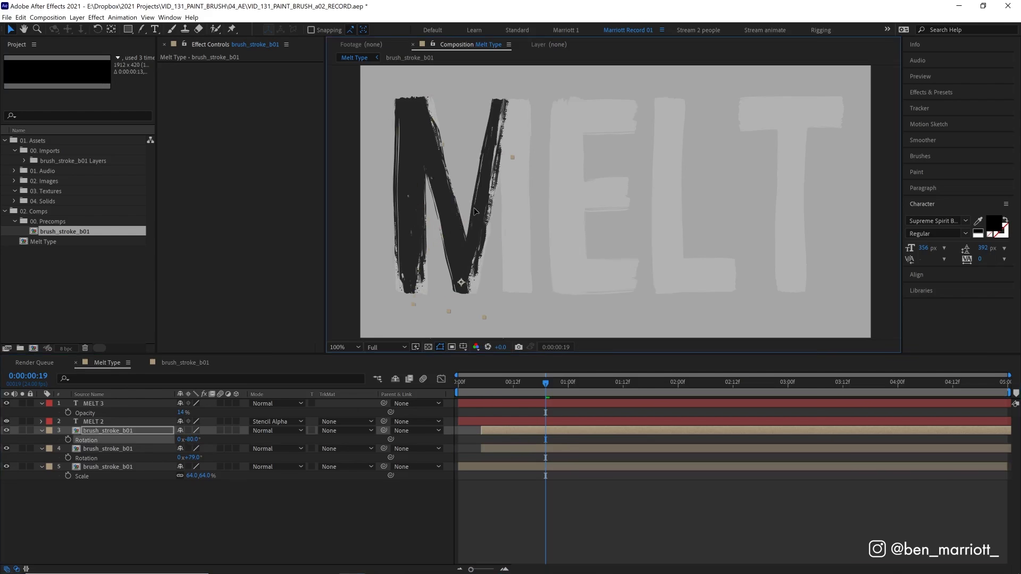
left_click_drag(474, 212, 479, 226)
- Duplicate the second diagonal stroke, rotate it to 88° over the M's right stem, and stagger the start times of both layers
left_click(497, 467)
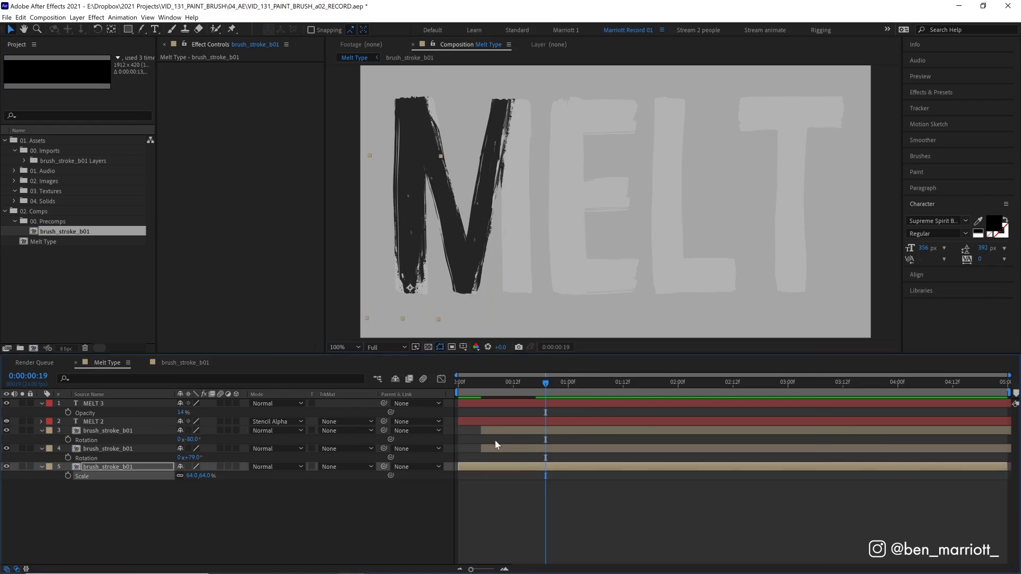
left_click(496, 432)
key("ctrl+d")
key("r")
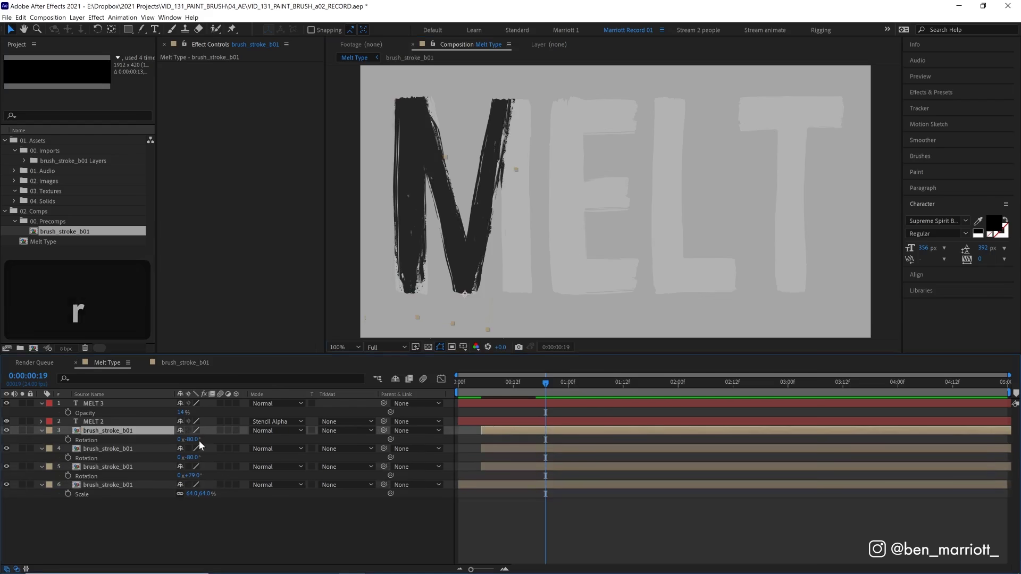
left_click_drag(199, 441, 230, 419)
left_click_drag(500, 449, 519, 448)
left_click_drag(502, 430, 545, 429)
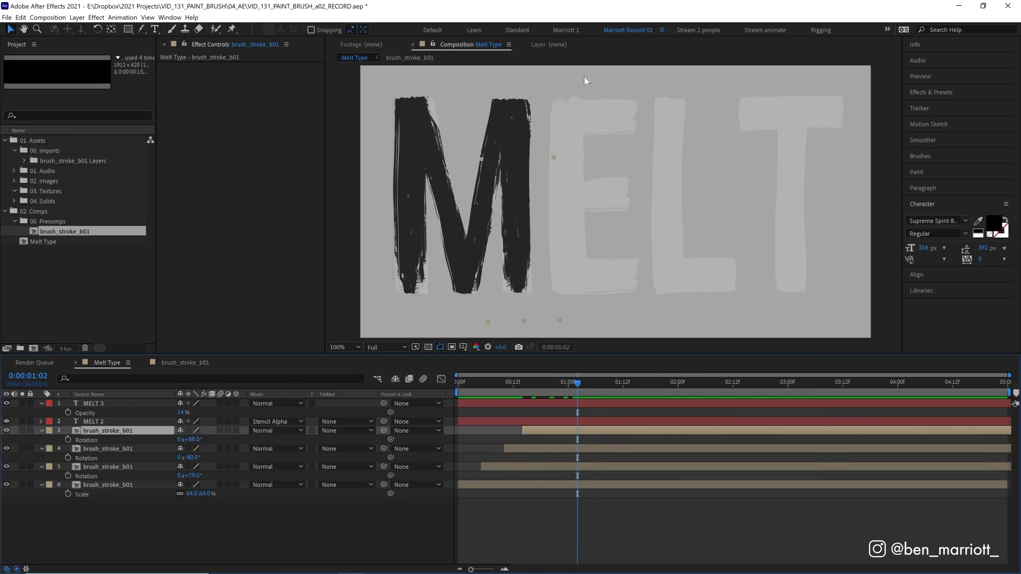
- Duplicate the M's right stem stroke, label the copy Yellow, and fit it over the E's vertical stem at 92° rotation
key("ctrl+d")
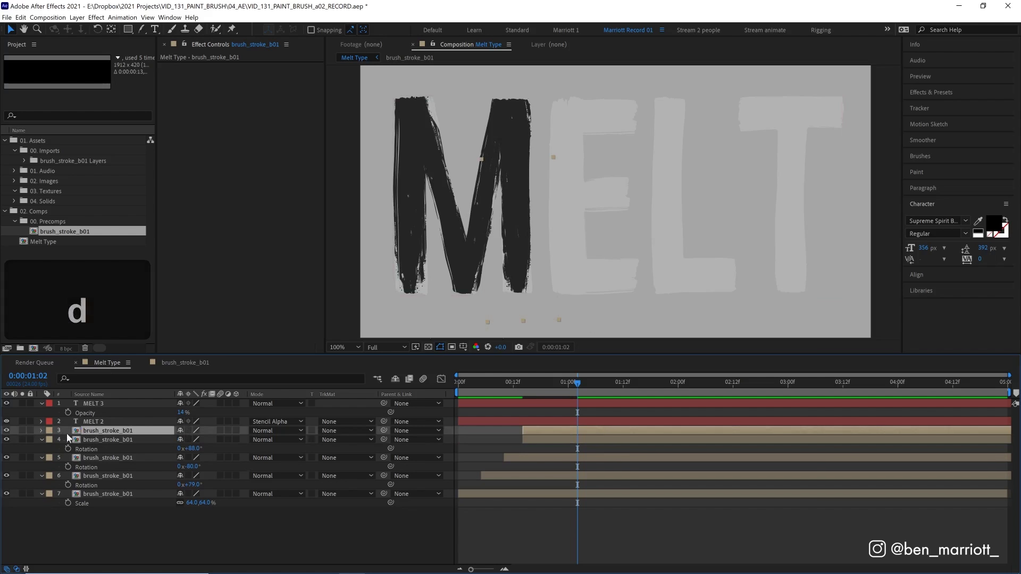
left_click(50, 431)
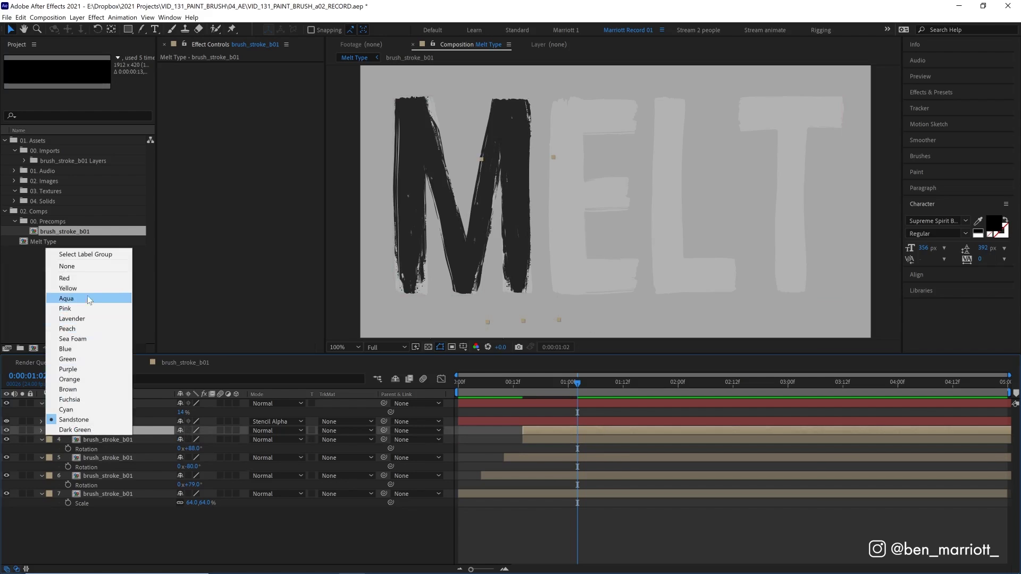
left_click(68, 288)
mouse_move(560, 238)
left_mouse_down()
mouse_move(516, 246)
mouse_move(572, 243)
left_mouse_up()
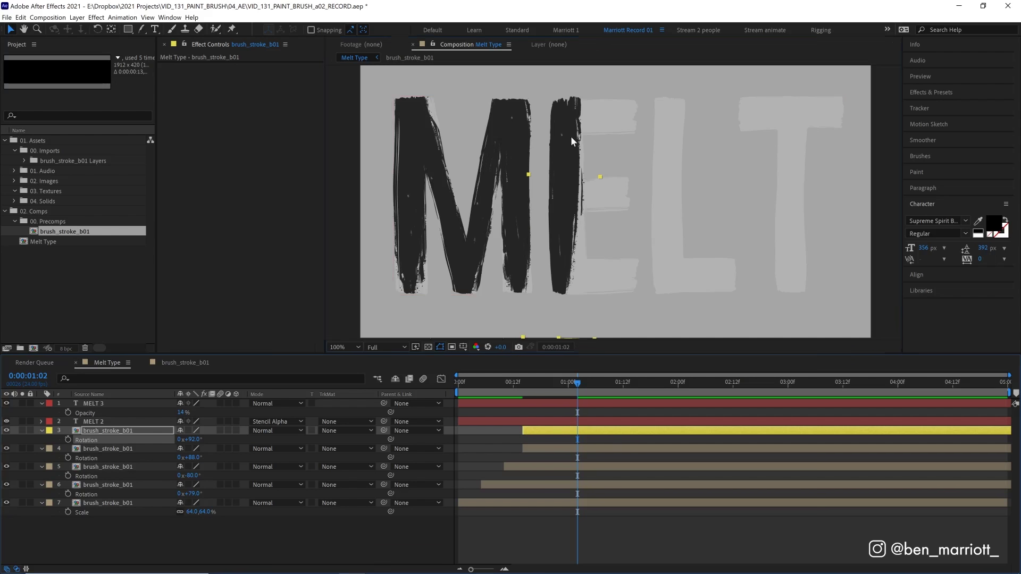
left_click_drag(572, 139, 581, 198)
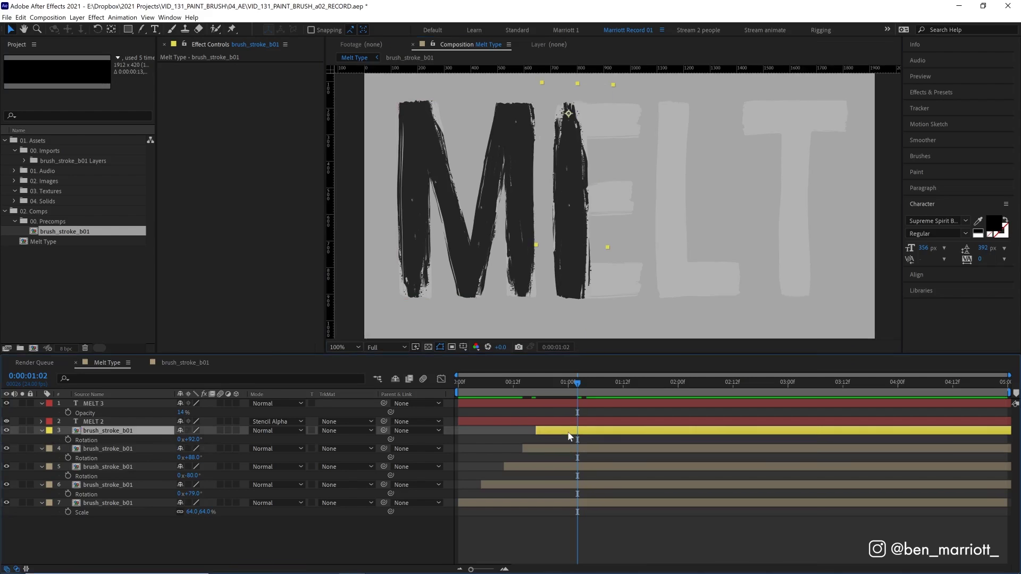
key("ctrl+r")
- Duplicate the E's stem stroke, rotate the copy to 2°, and position its end over the E's upper arm
key("ctrl+d")
key("r")
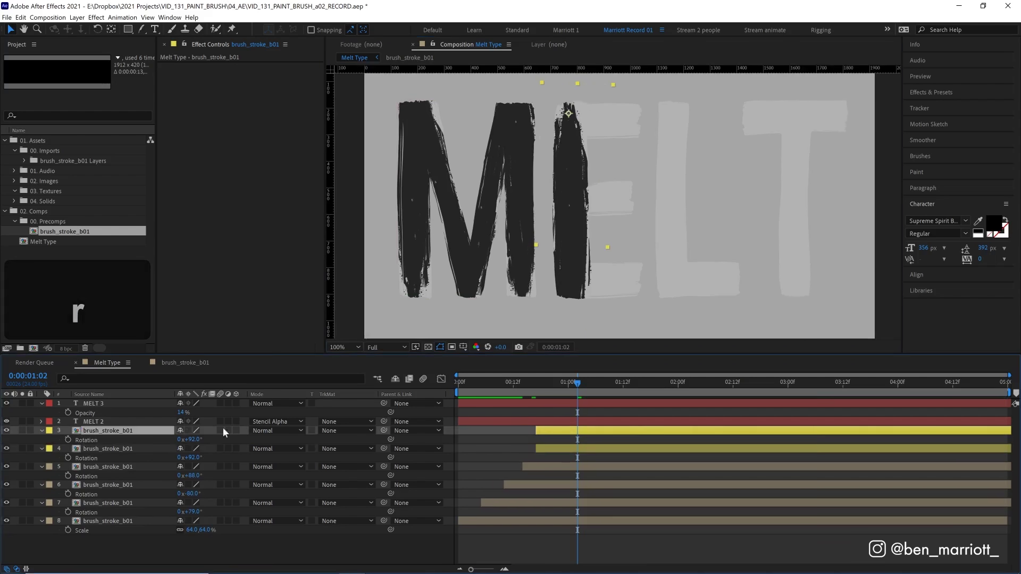
left_click_drag(191, 440, 186, 440)
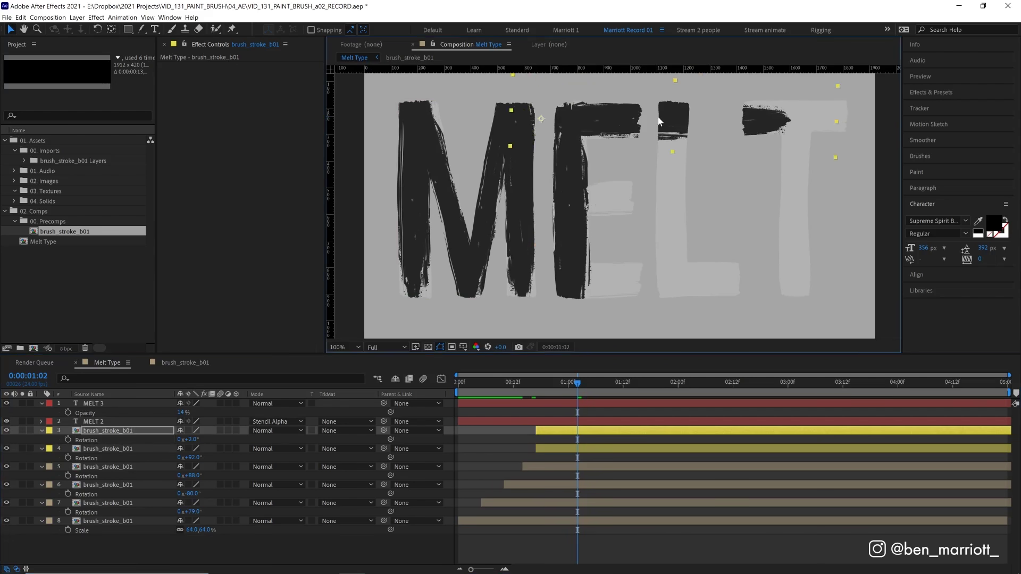
mouse_move(659, 121)
left_mouse_down()
mouse_move(611, 121)
mouse_move(731, 116)
mouse_move(583, 124)
mouse_move(750, 117)
mouse_move(499, 120)
left_mouse_up()
mouse_move(626, 124)
left_mouse_down()
mouse_move(577, 126)
mouse_move(623, 123)
mouse_move(617, 130)
left_mouse_up()
- Mask the horizontal stroke with a rectangle around the E's upper arm, and place a duplicate over the middle arm
left_click(128, 29)
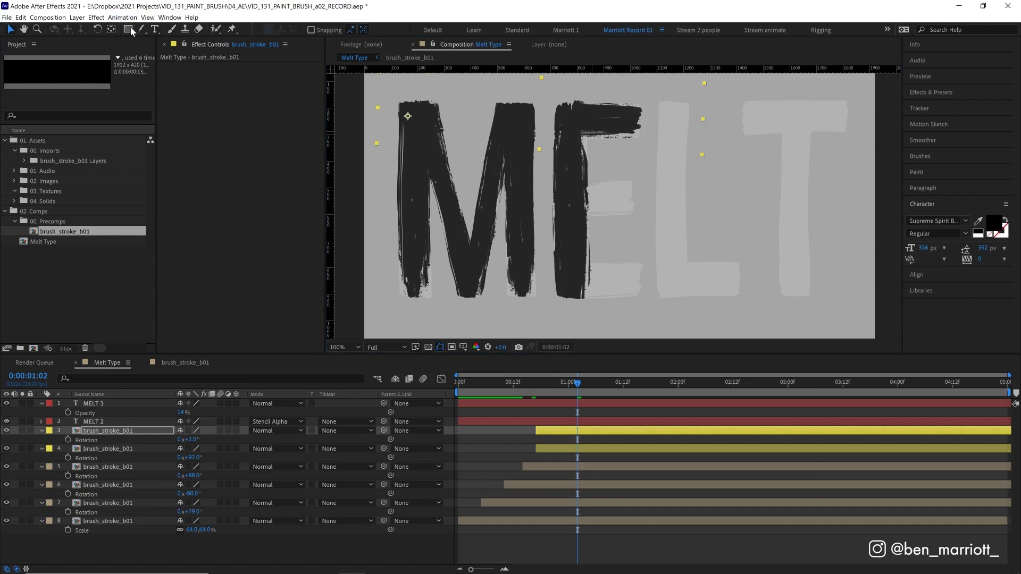
left_click_drag(541, 91, 650, 144)
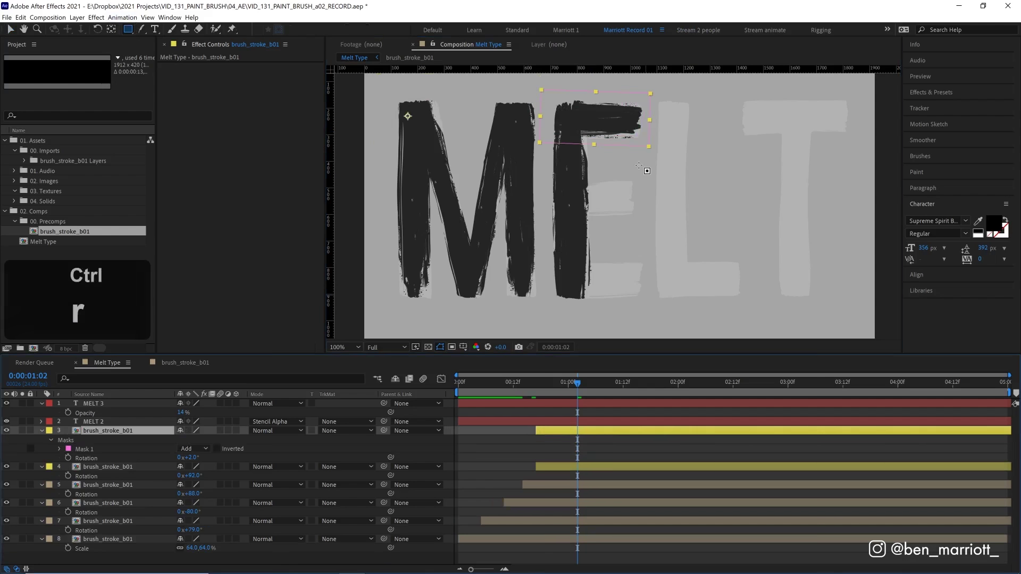
key("ctrl+d")
key("v")
mouse_move(617, 121)
left_mouse_down()
mouse_move(634, 187)
mouse_move(607, 185)
left_mouse_up()
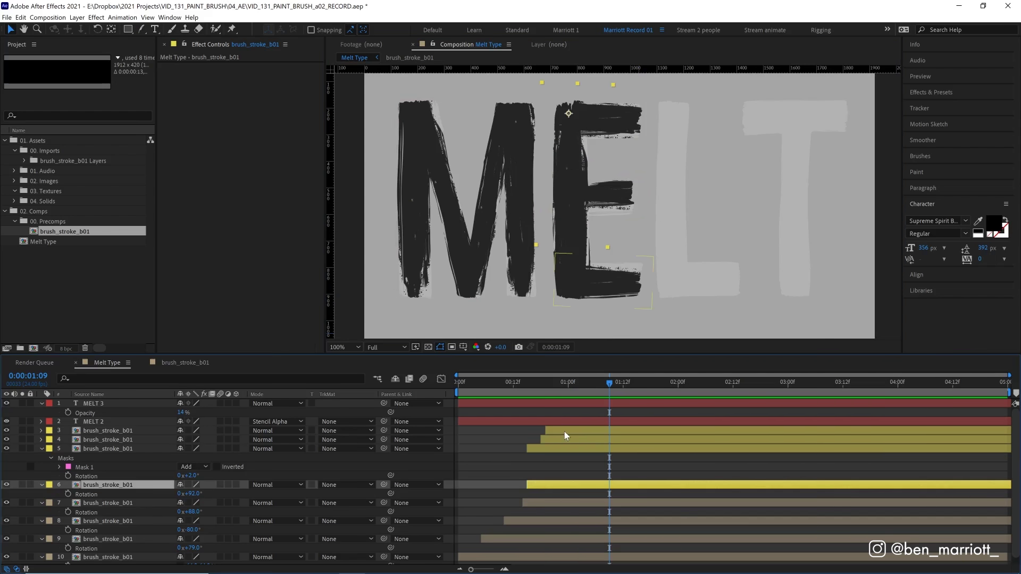
- Duplicate the E's stem and lower arm strokes, move the copies onto the L, and label them Orange
key("space")
left_click(564, 432, "ctrl")
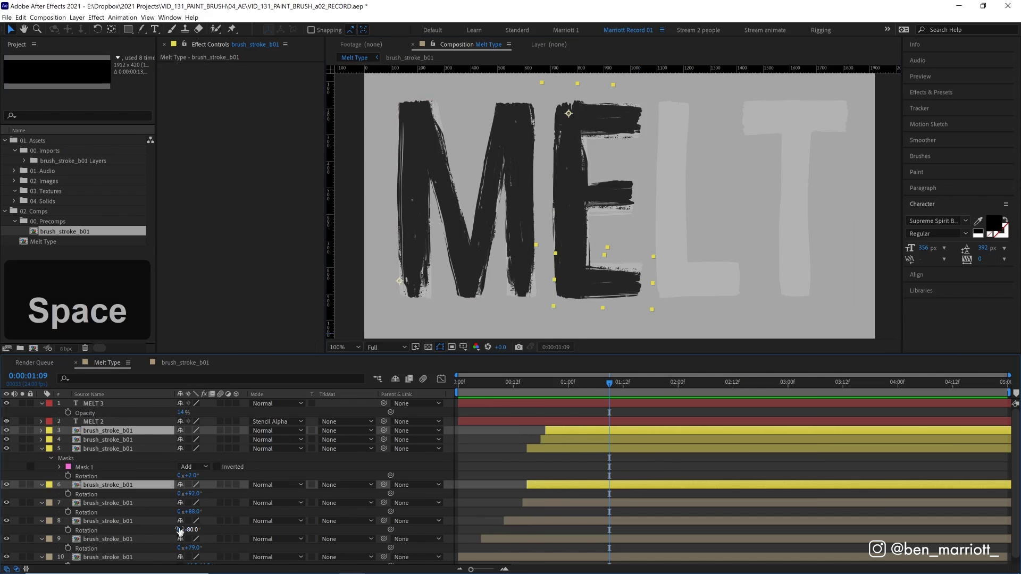
key("ctrl+d")
left_click_drag(606, 281, 711, 276)
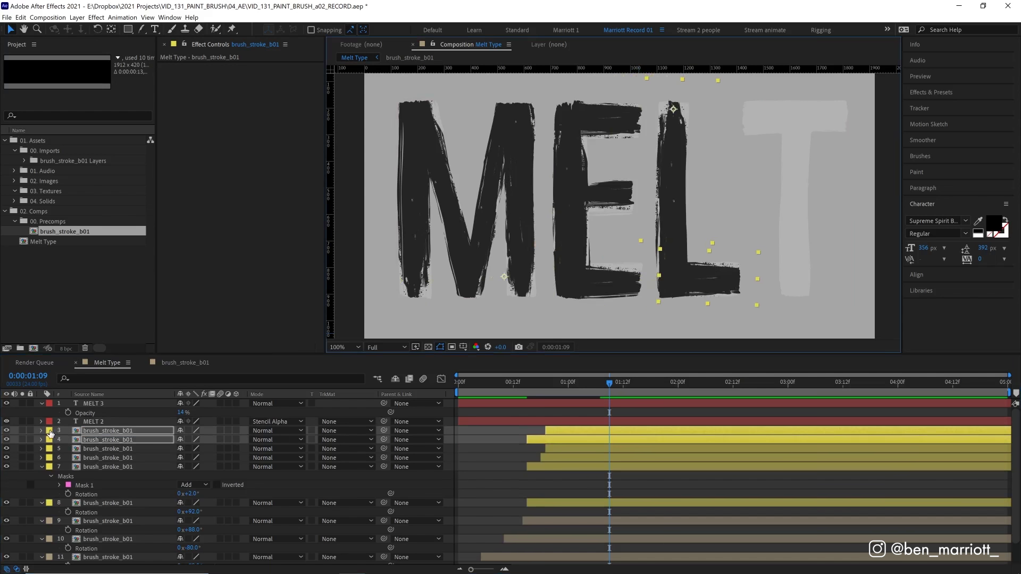
left_click(51, 433)
left_click(75, 367)
- At 0:00:01:22, shift the L's stem stroke upward and fit the masked stroke over the L's foot
left_click(669, 383)
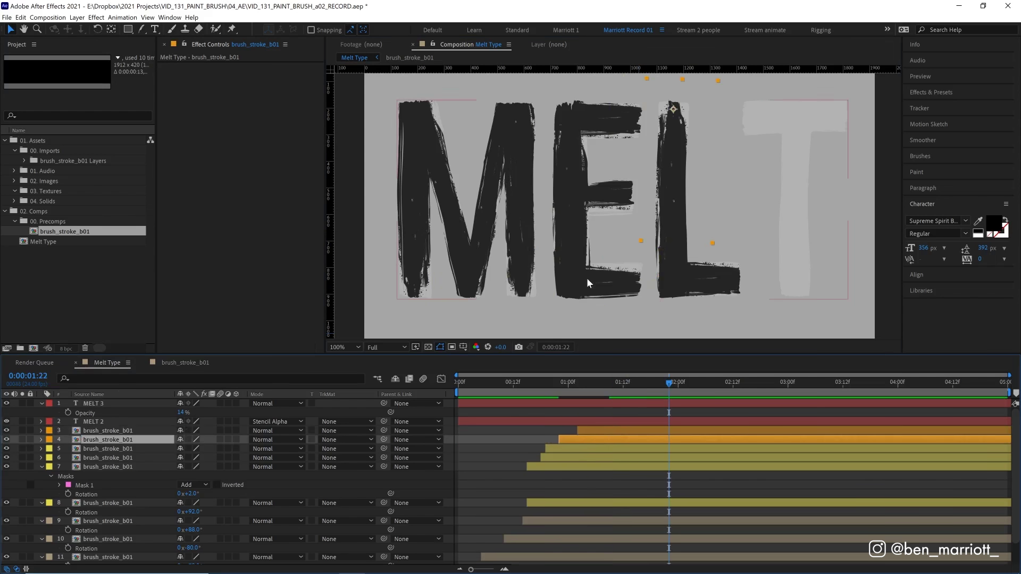
mouse_move(674, 240)
left_mouse_down()
mouse_move(662, 159)
mouse_move(677, 157)
left_mouse_up()
left_click(683, 430)
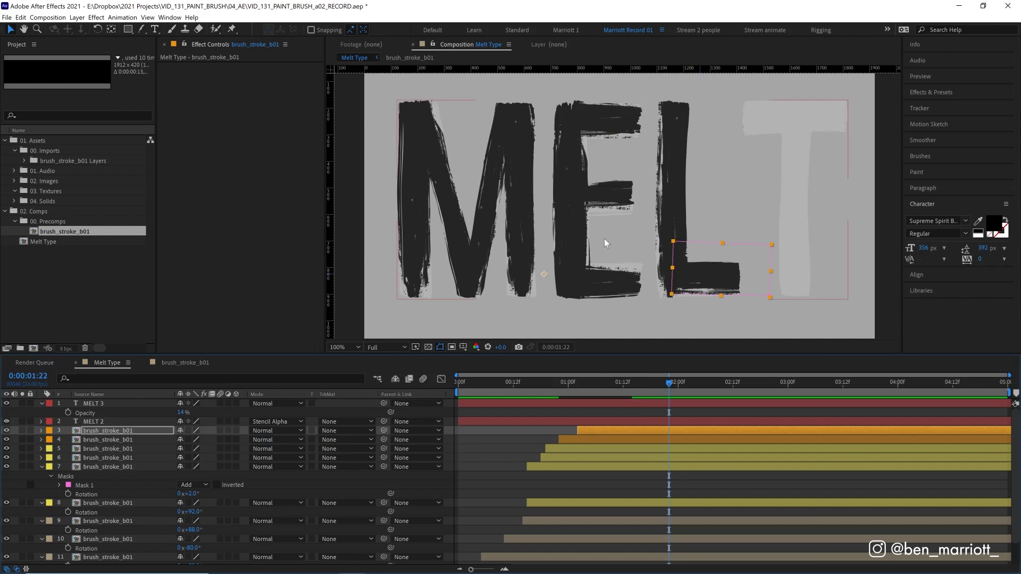
- Replace the T with a D in both title text layers so they read MELD
left_click(610, 406)
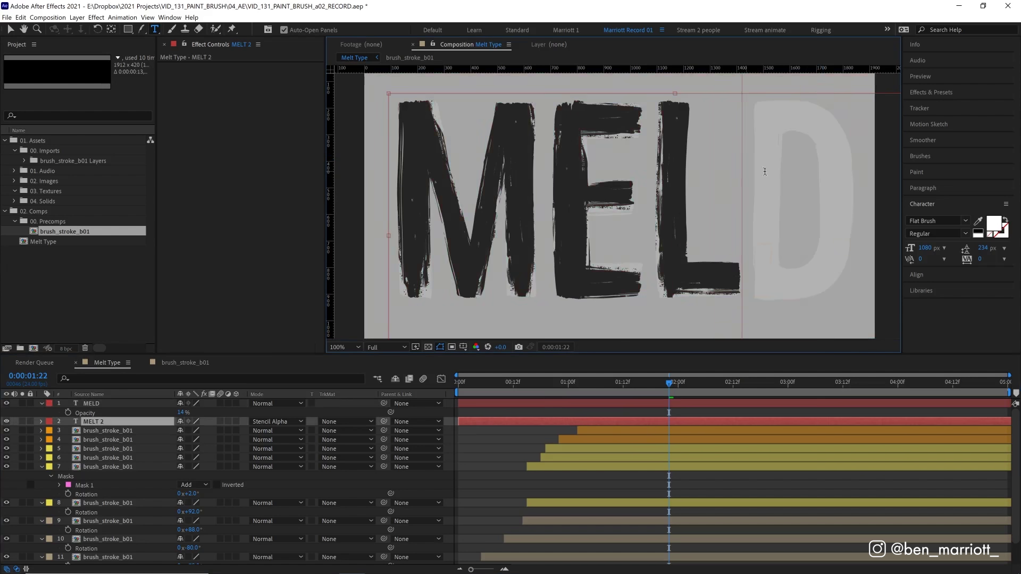
left_click_drag(765, 172, 837, 167)
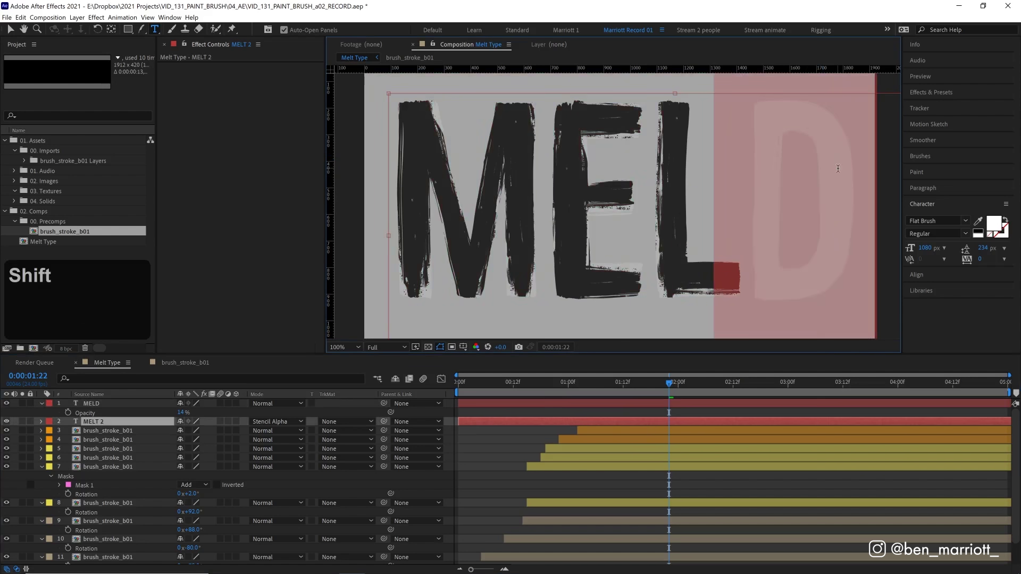
type("D")
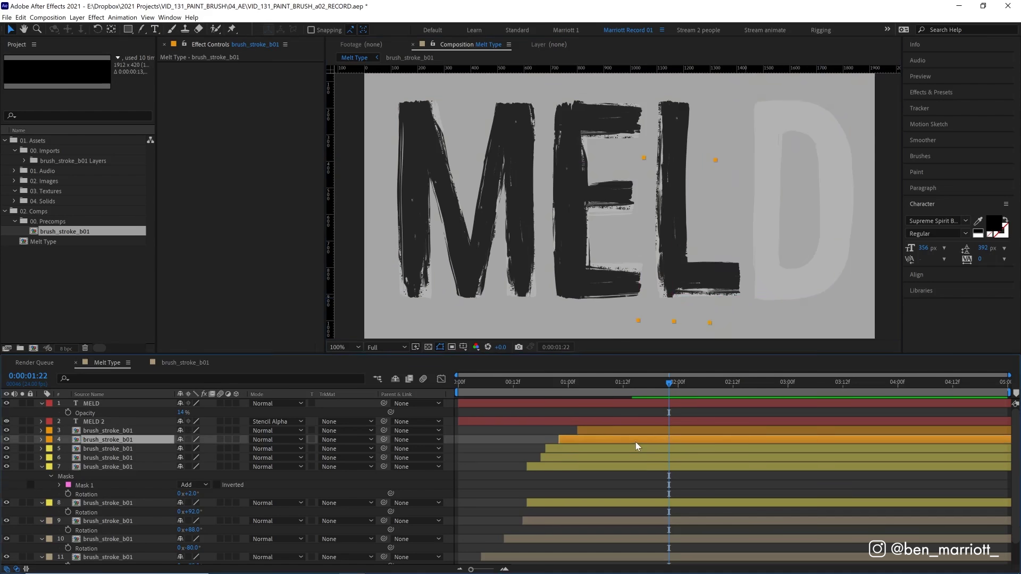
- Duplicate the L's stem stroke, bring the copy forward in the layer stack, and position it over the D's stem
key("ctrl+d")
key("ctrl+bracketright")
left_click_drag(665, 248, 764, 246)
left_click_drag(761, 301, 754, 319)
- Duplicate the D's stem stroke and rotate the copy to 7° so it runs along the D's upper edge
key("ctrl+d")
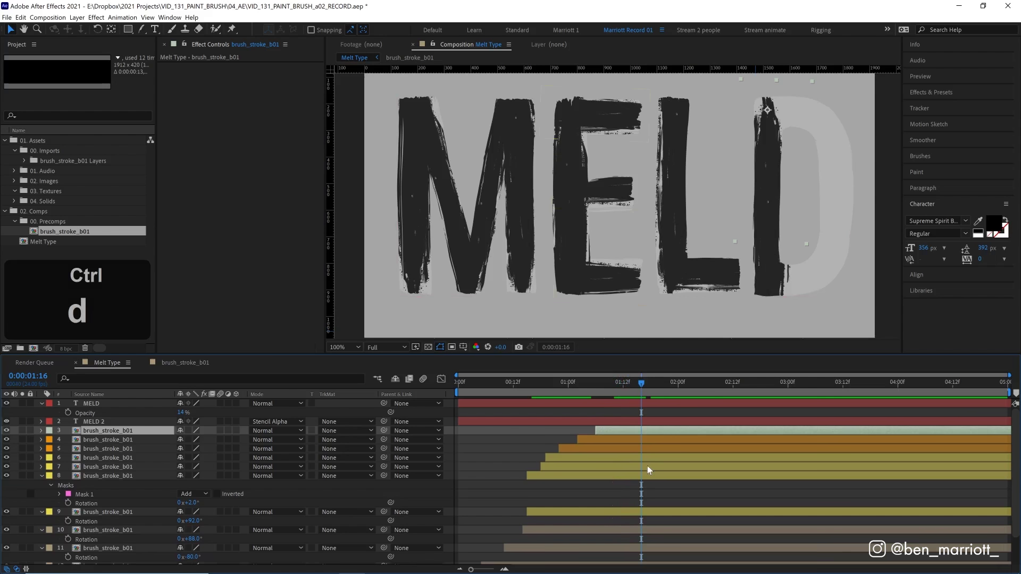
left_click(647, 464)
left_click(658, 431)
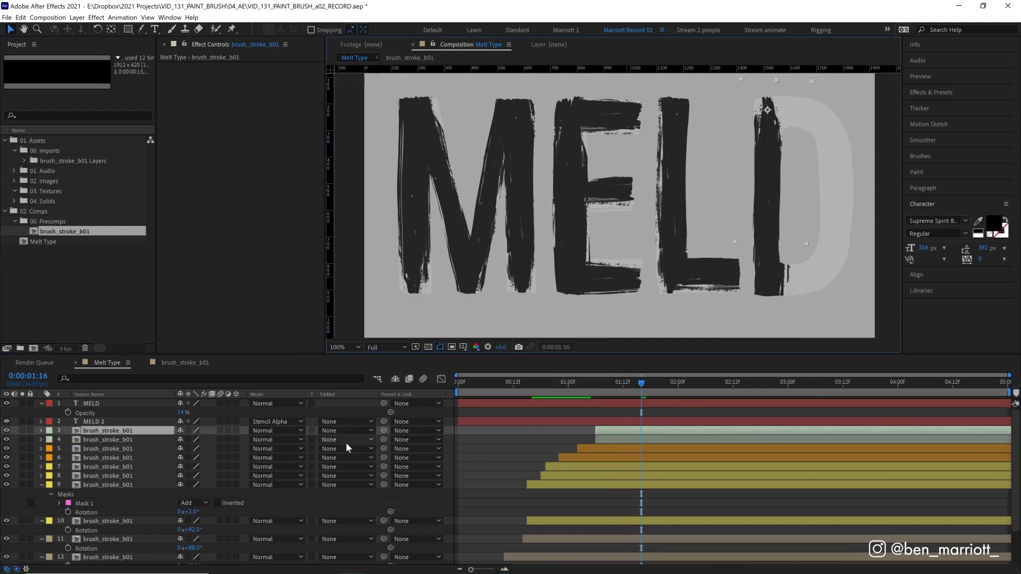
key("r")
left_click_drag(188, 439, 143, 439)
key("space")
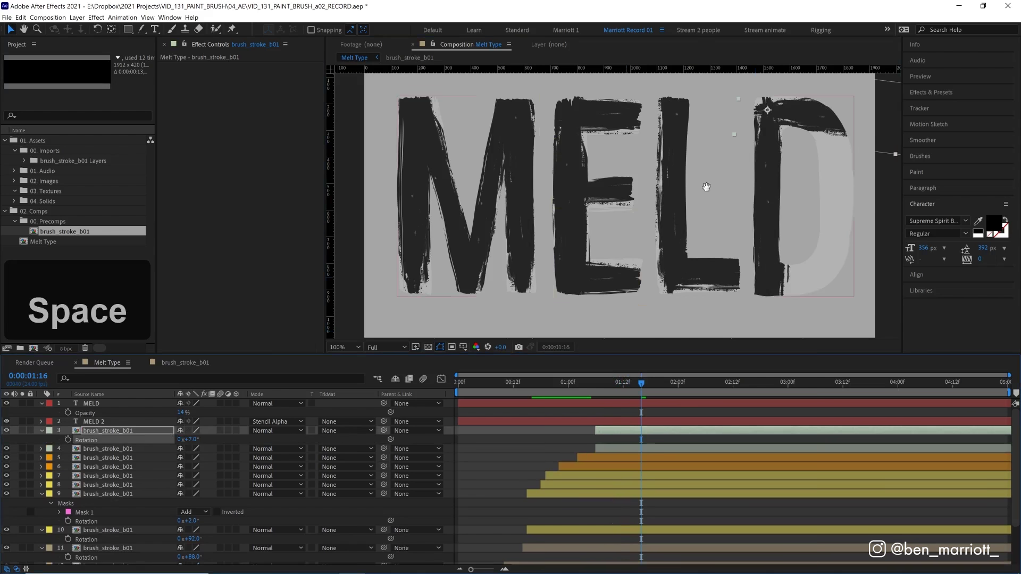
- Place a row of Puppet pins along the rotated stroke, from the D's stem out past the composition's edge
left_click_drag(706, 186, 564, 216)
left_click(228, 29)
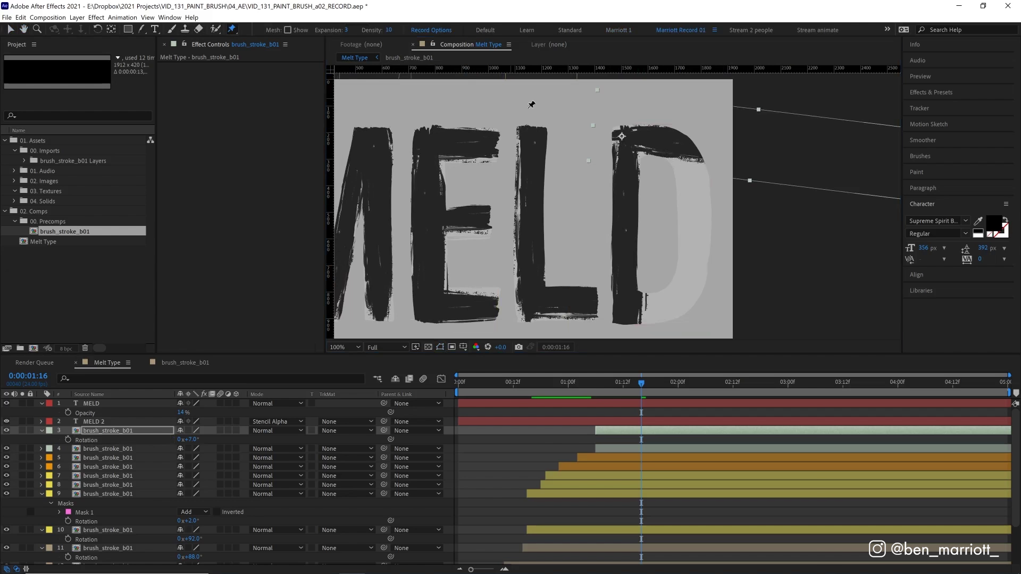
left_click(642, 137)
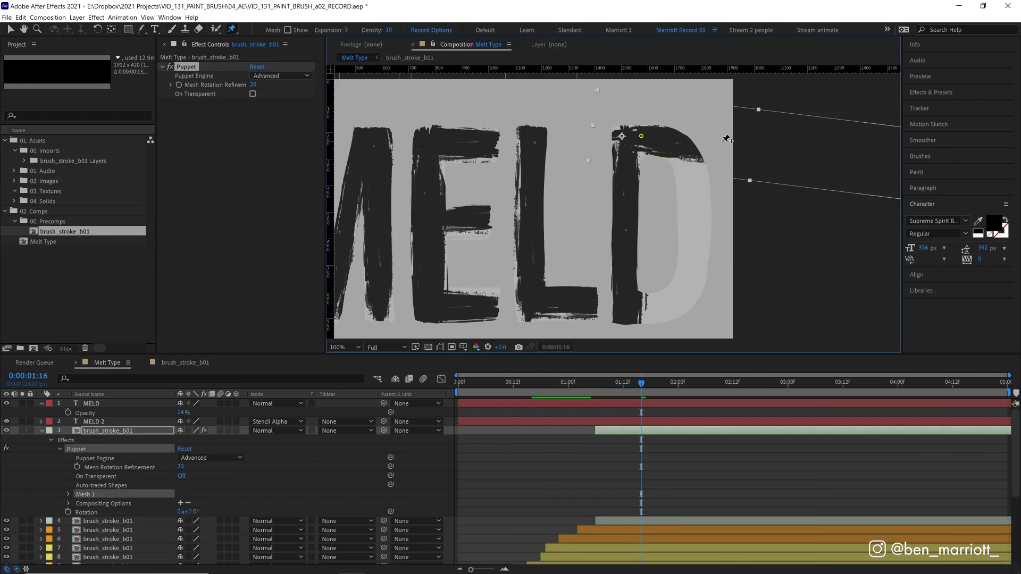
left_click(791, 154)
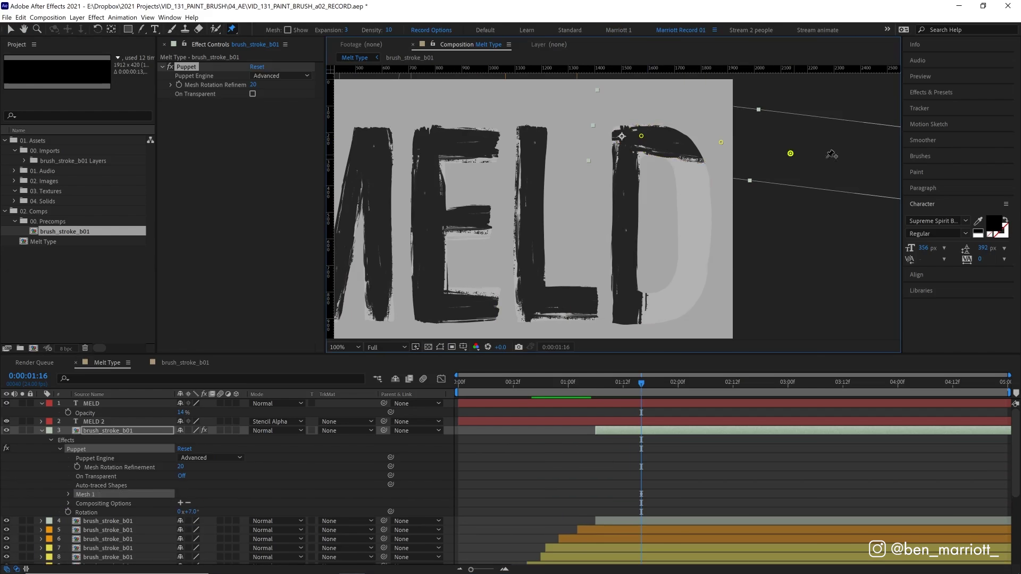
left_click(884, 166)
- Bend the pinned stroke around the D's bowl by moving its Puppet pins onto the curve, ending near the stem's base
left_click_drag(721, 142, 697, 170)
left_click_drag(790, 153, 690, 225)
left_click_drag(854, 159, 697, 261)
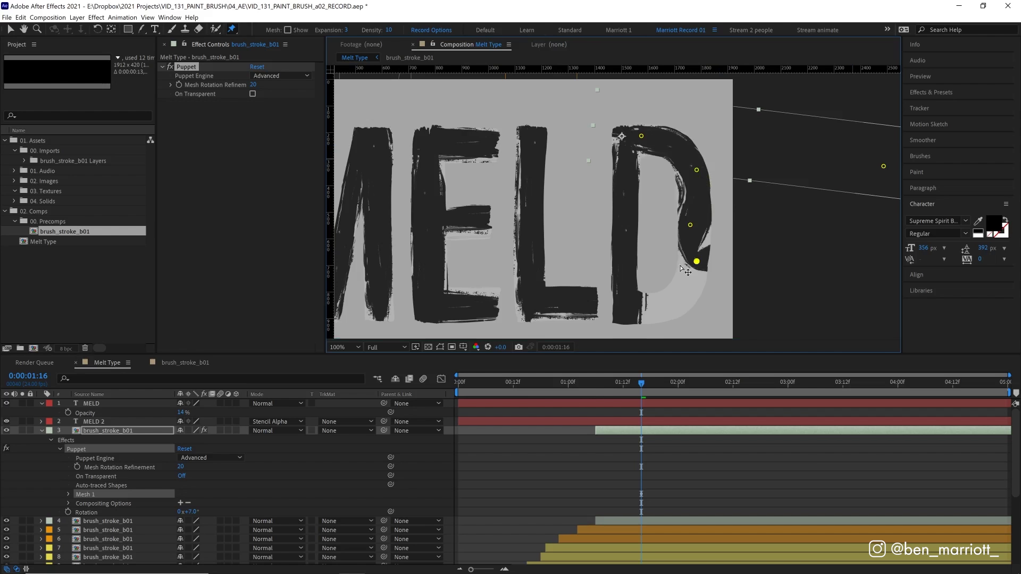
left_click(883, 167)
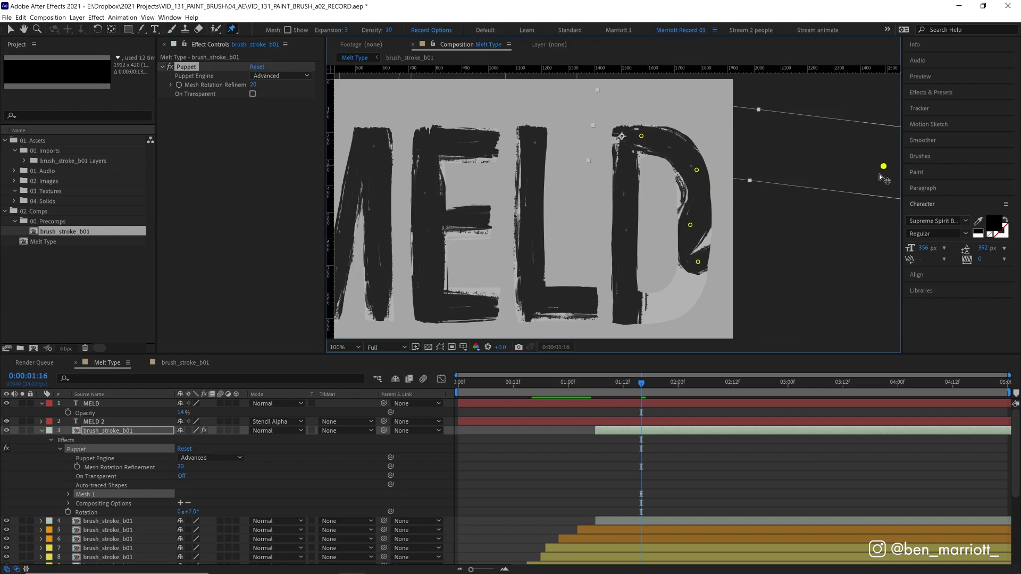
left_click_drag(883, 166, 655, 308)
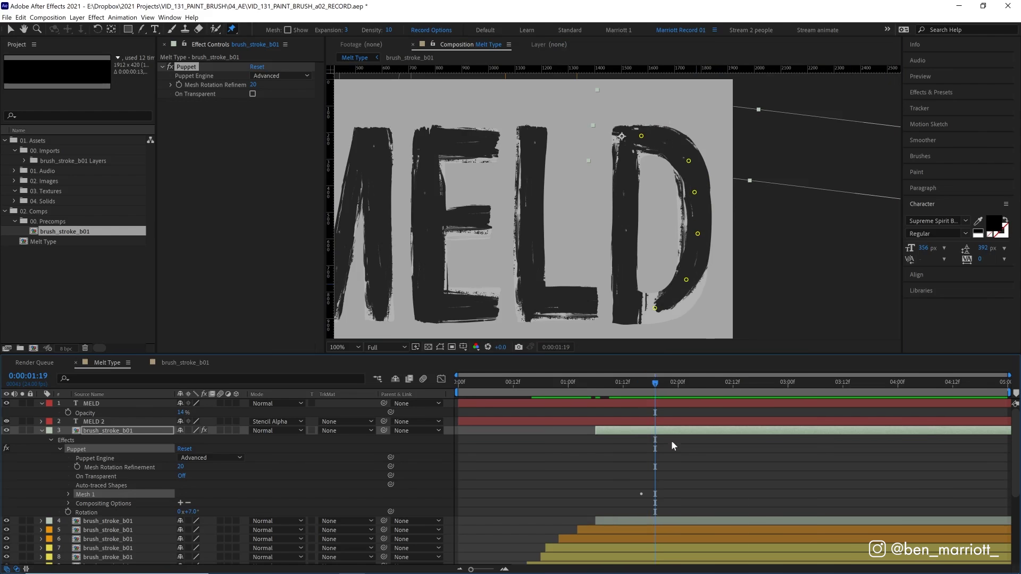
- At 0:00:01:19, refine the Puppet pins so the stroke follows the D's curve and its end meets the stem's base
left_click(665, 432)
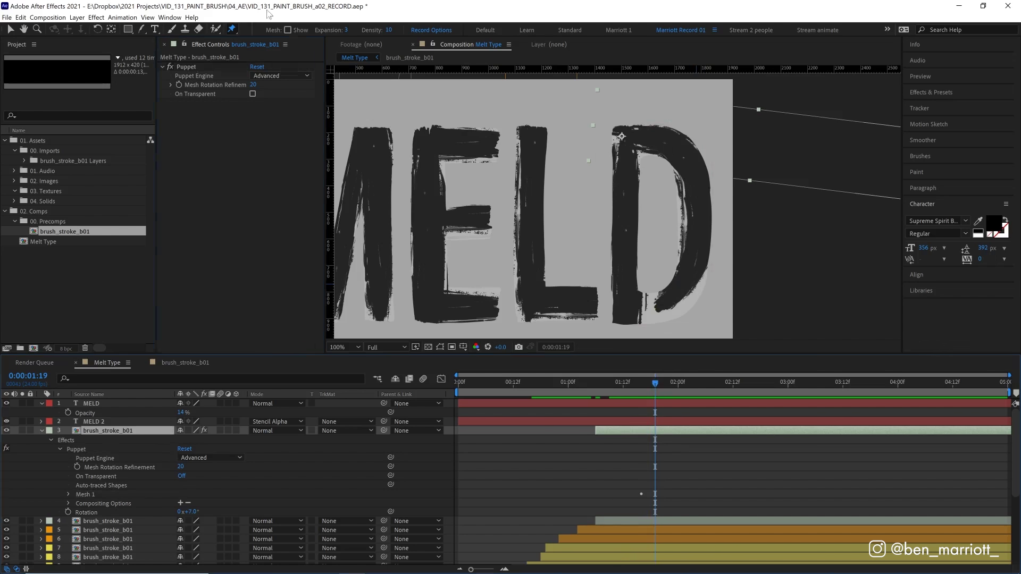
left_click(186, 66)
left_click_drag(655, 309, 641, 311)
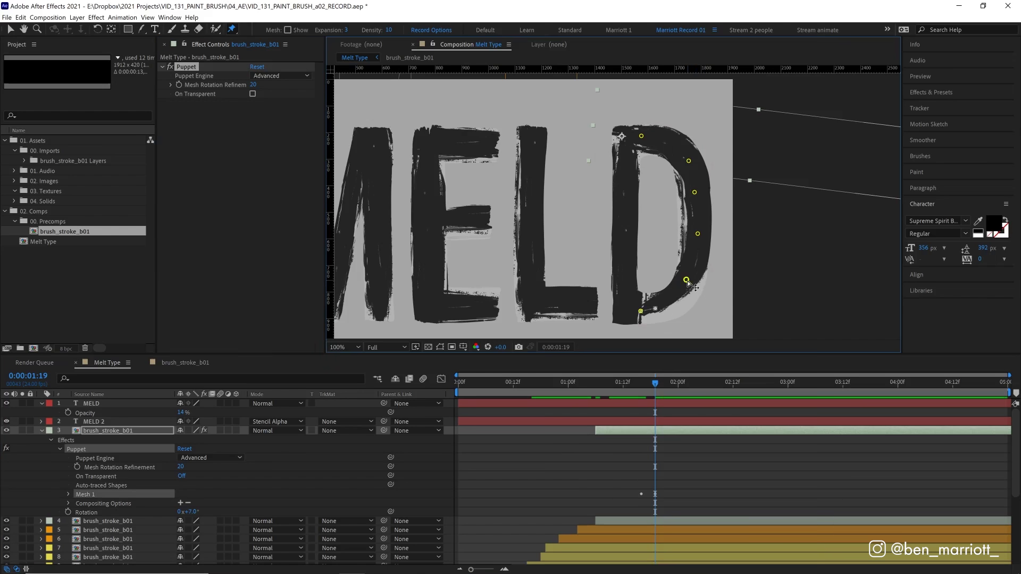
left_click_drag(686, 280, 676, 298)
left_click_drag(698, 234, 696, 256)
left_click_drag(695, 192, 697, 202)
left_click_drag(689, 160, 684, 160)
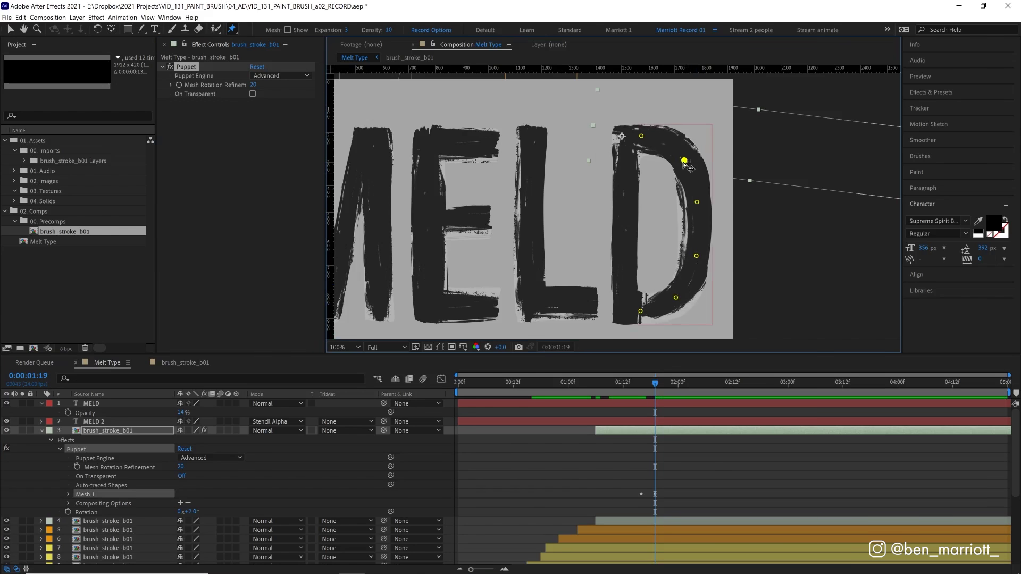
left_click_drag(697, 202, 695, 200)
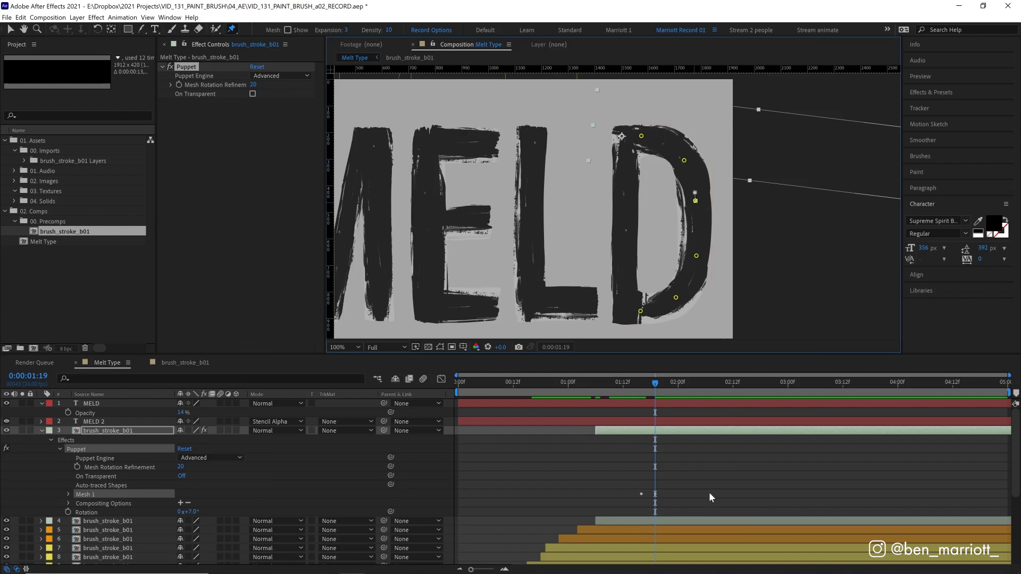
left_click(706, 487)
left_click(723, 468)
key("comma")
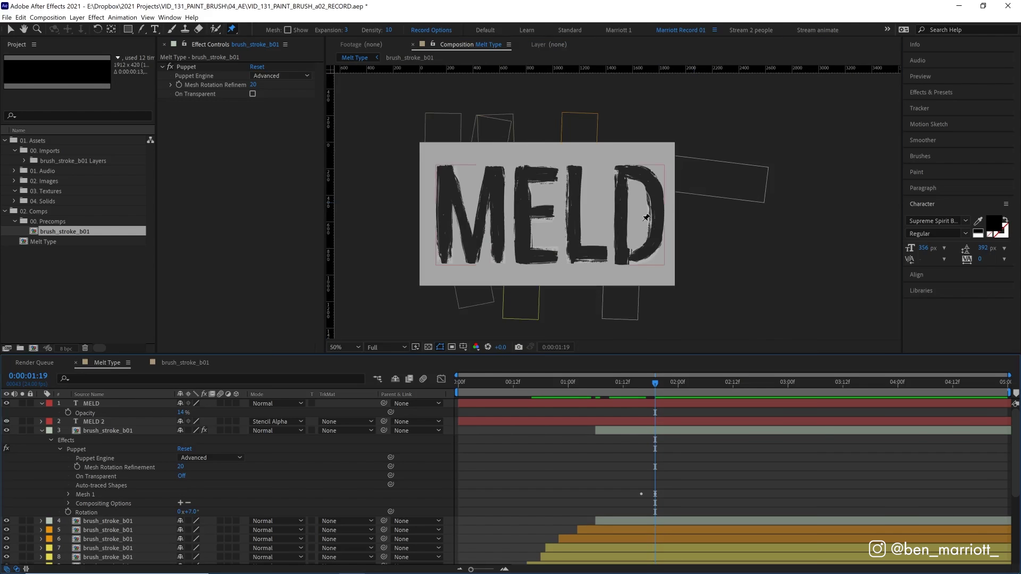
scroll(638, 204, "up", 2)
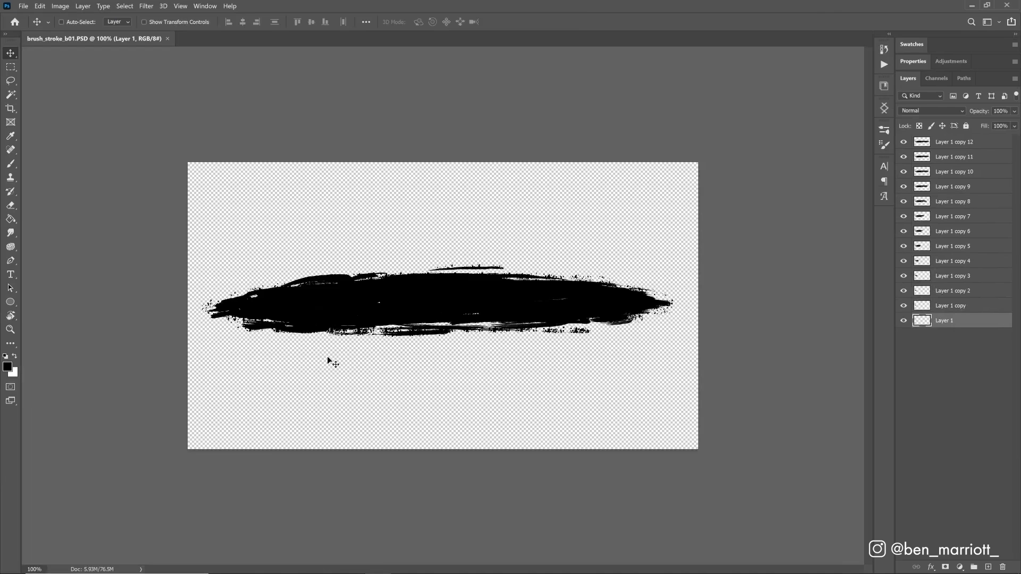
- Return to After Effects and preview the full MELD brush reveal from 0:00:00:06
key("alt+Tab")
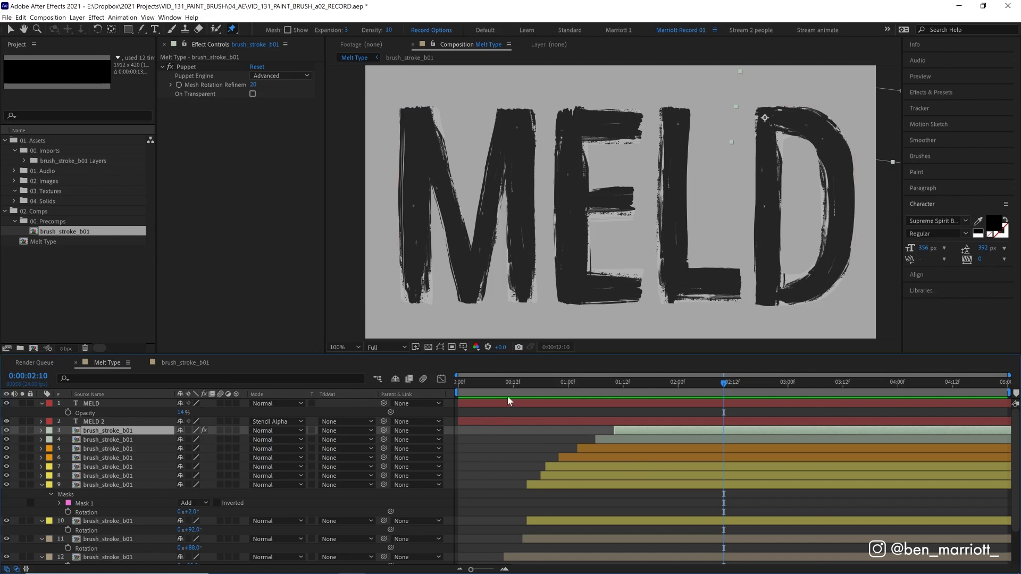
left_click(487, 388)
key("space")
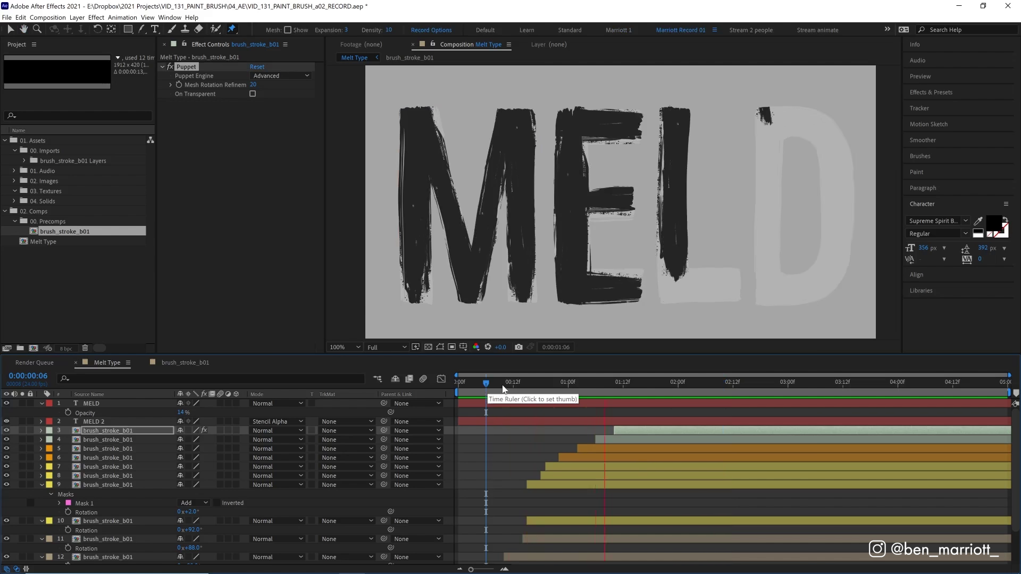
left_click(558, 389)
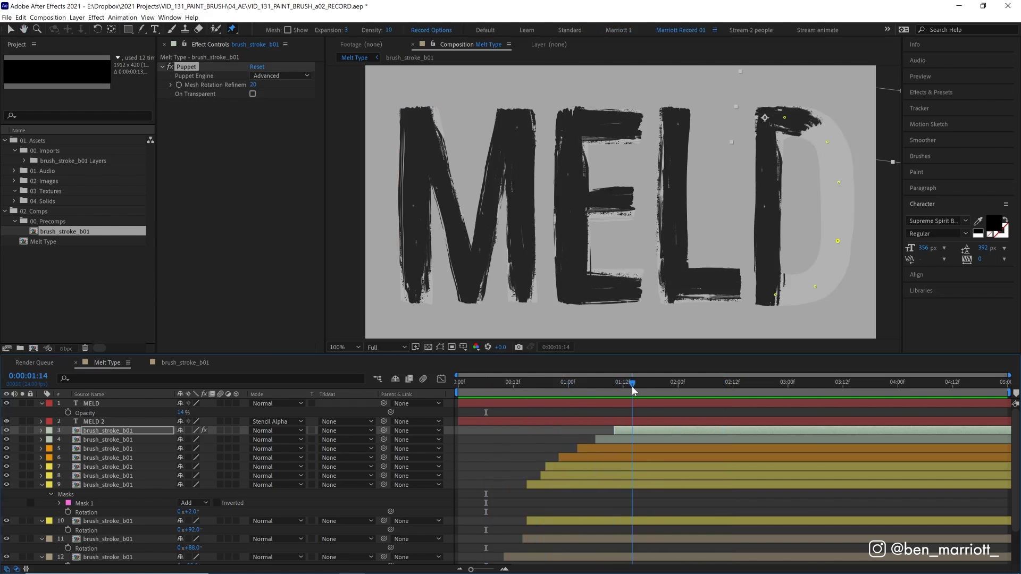
left_click_drag(501, 395, 583, 392)
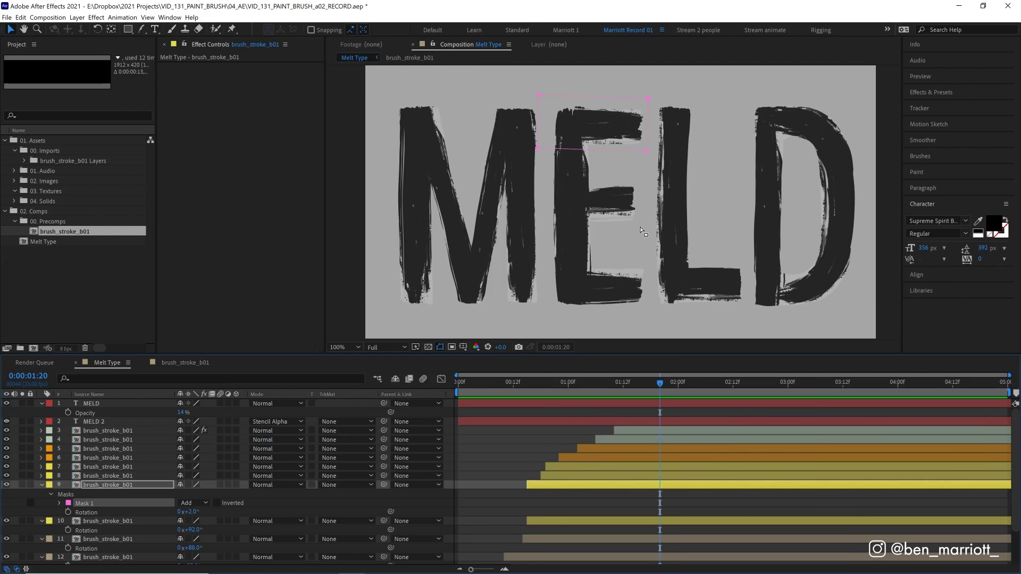
- Delete the semi-transparent MELD guide text layer
left_click(105, 405)
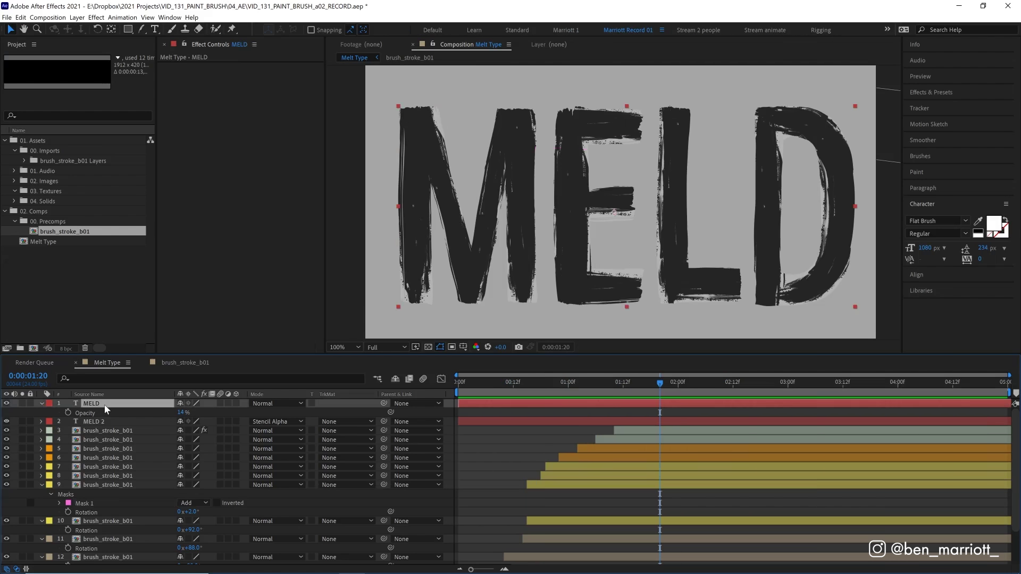
key("Delete")
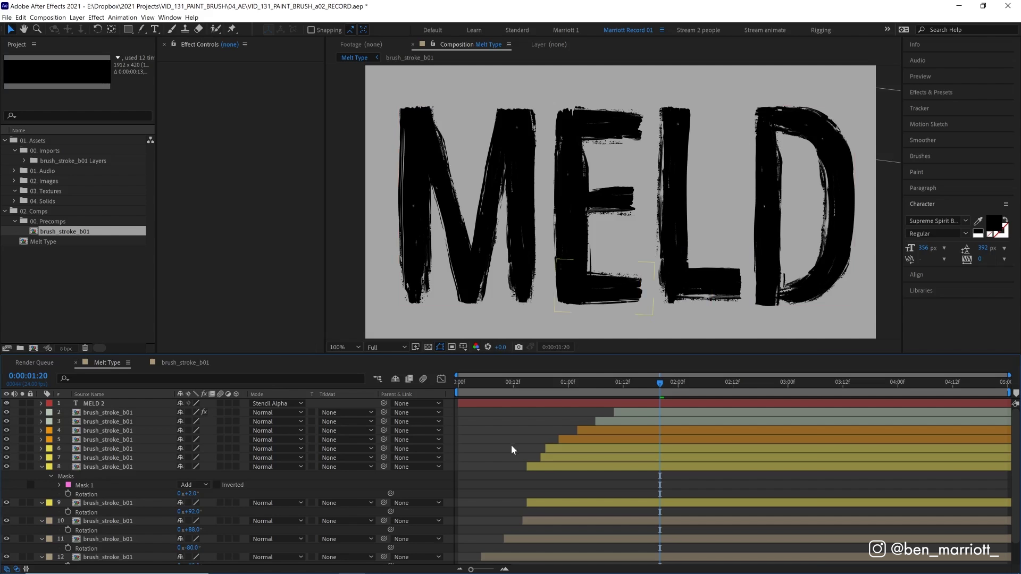
- Duplicate all twelve brush stroke layers and move the copies above the MELD 2 stencil layer
scroll(512, 447, "down", 1)
left_click(538, 553)
scroll(573, 494, "up", 1)
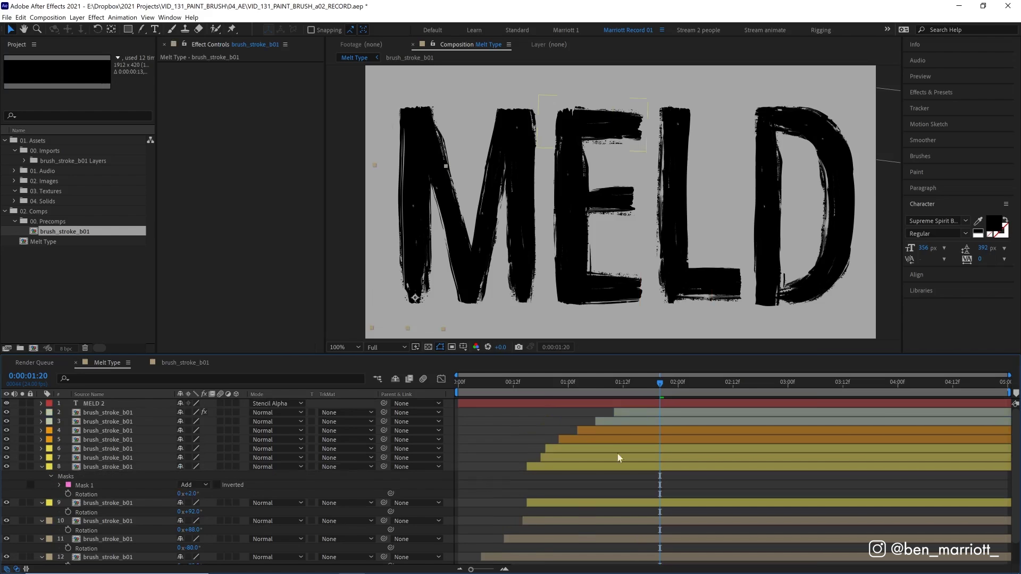
left_click(634, 414, "shift")
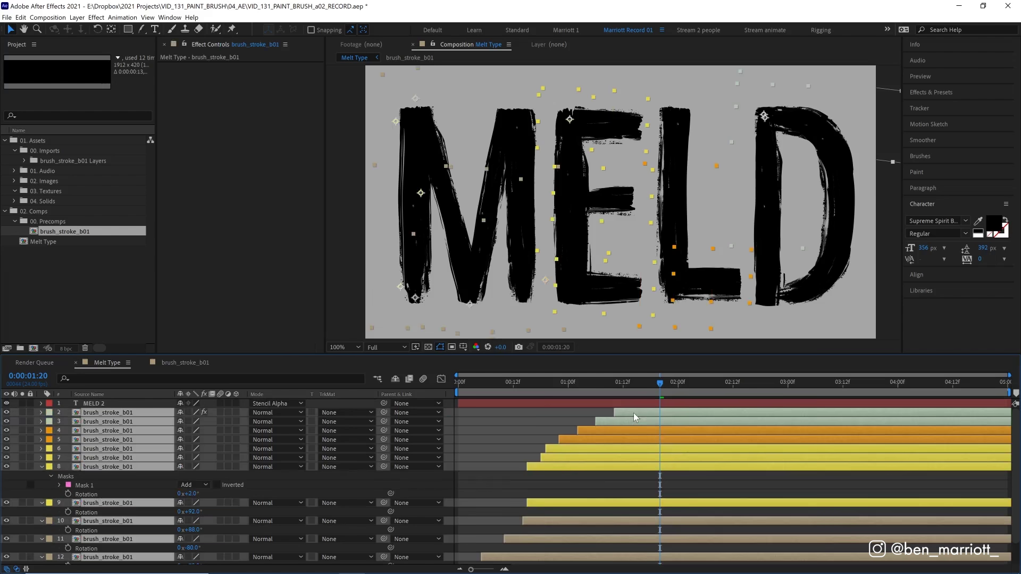
key("ctrl+d")
left_click_drag(147, 412, 149, 402)
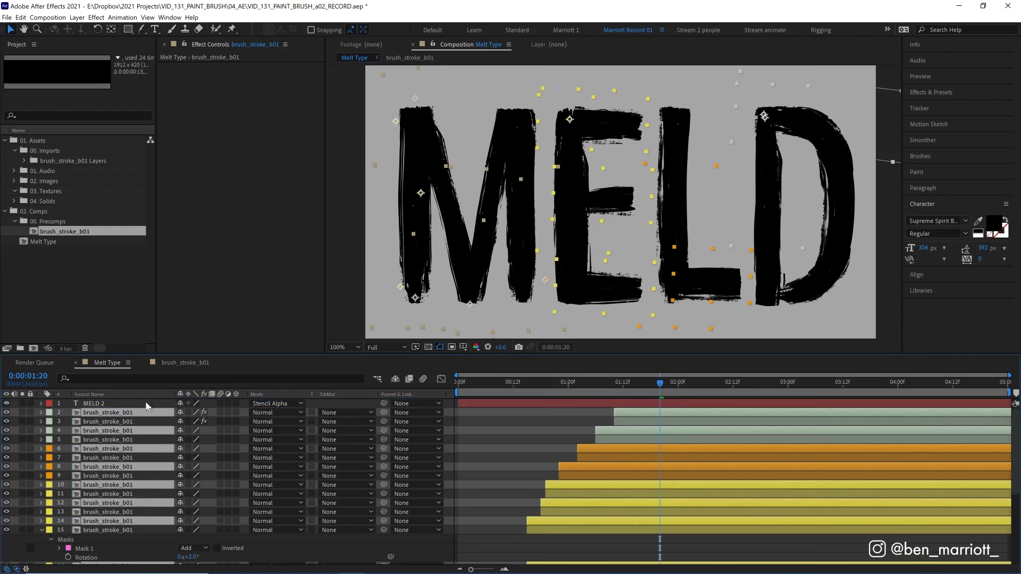
scroll(626, 263, "down", 1)
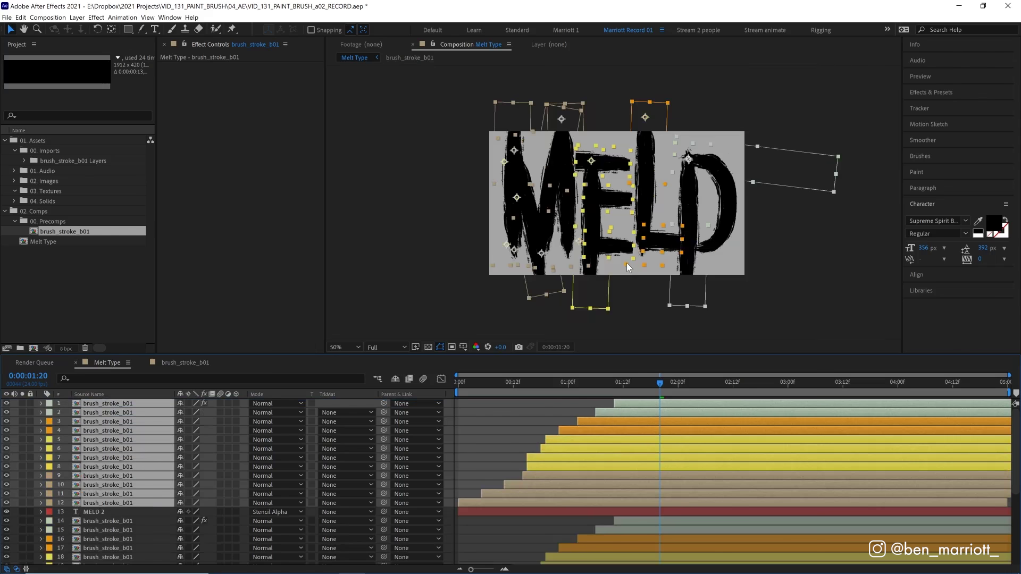
scroll(627, 263, "up", 1)
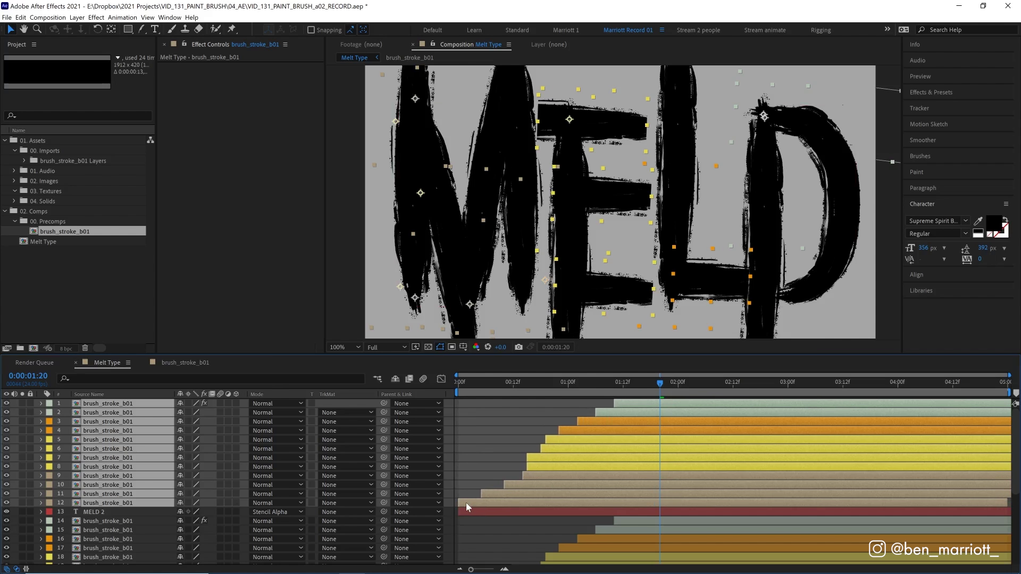
- Delay the copied brush strokes by about two frames, hide them all, and clear the selection
left_click_drag(466, 503, 474, 502)
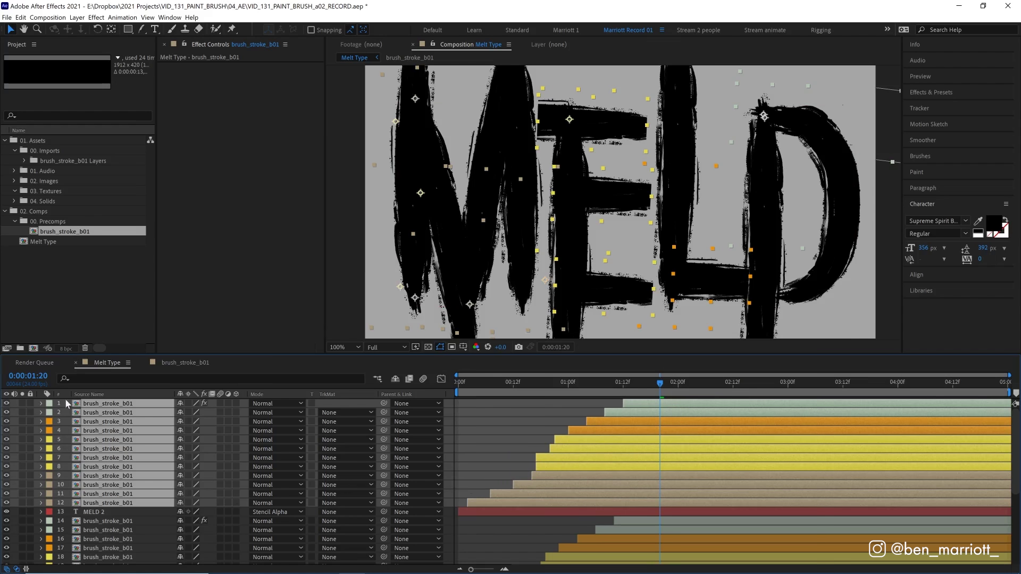
left_click_drag(7, 404, 6, 503)
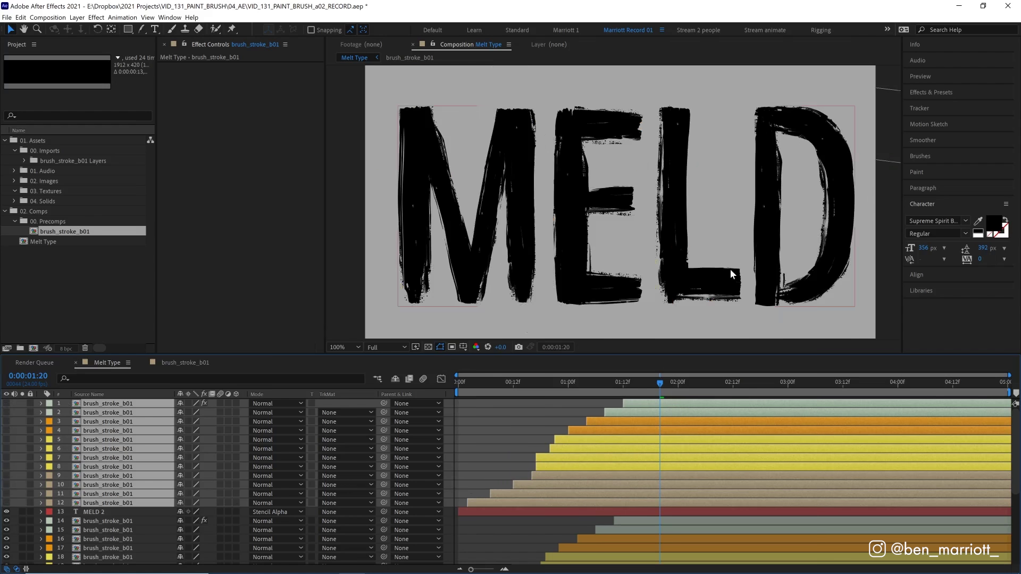
key("F2")
- Show only the copy of the M's first stem stroke and compare it with the stencilled stroke, stopping at 0:00:00:12
left_click(488, 502)
left_click_drag(463, 383, 508, 387)
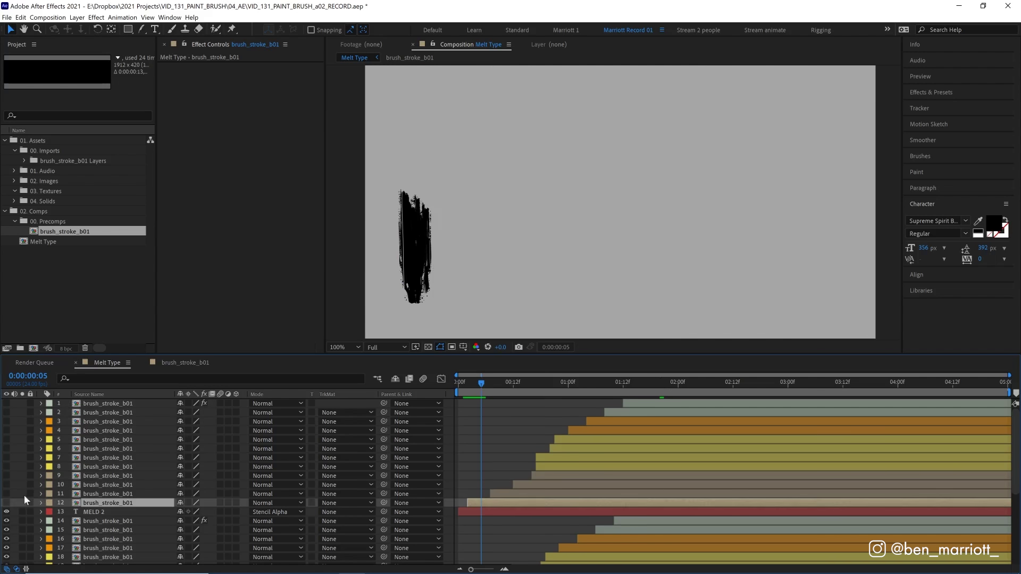
left_click(7, 502)
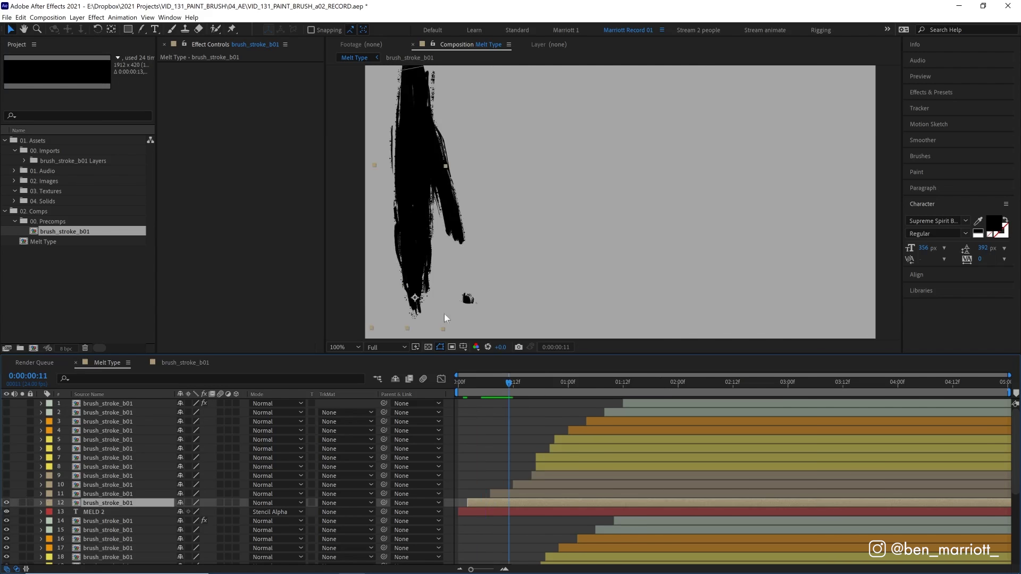
left_click(6, 503)
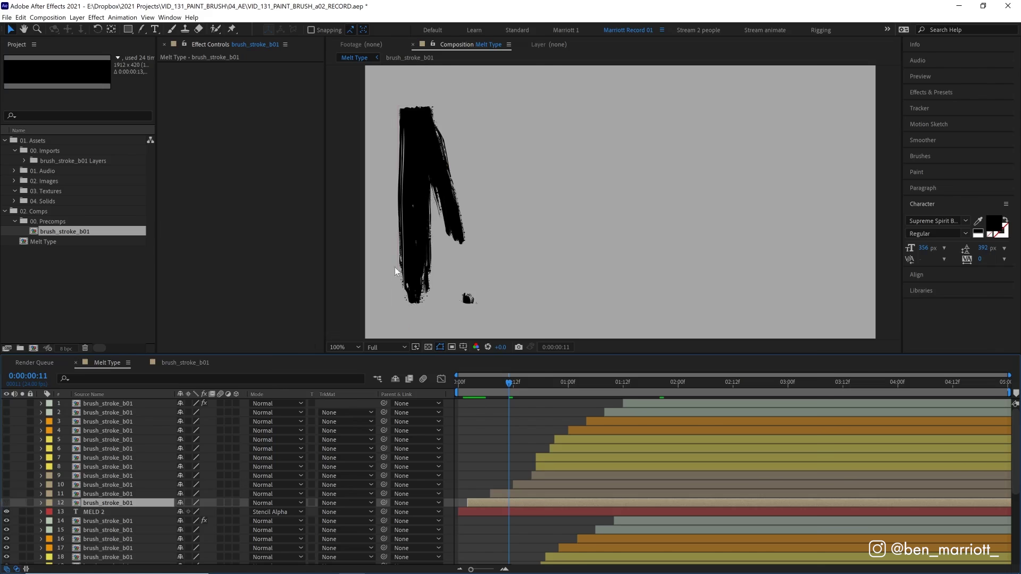
key("ctrl+z")
key("Page_Down")
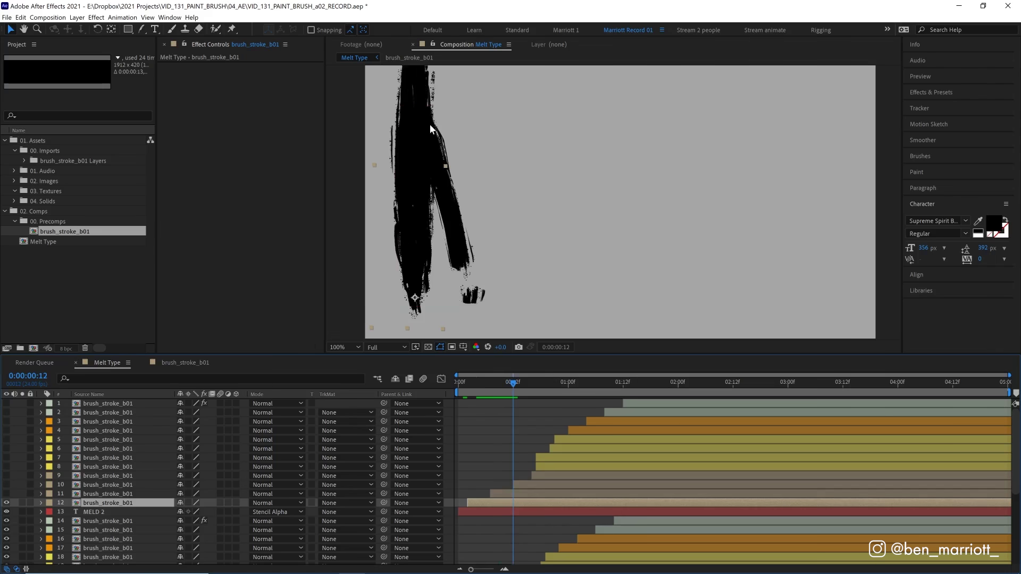
- Move the copy of the M's first stem stroke down so its rough tip pokes just above the letter's top edge
left_click_drag(464, 385, 491, 389)
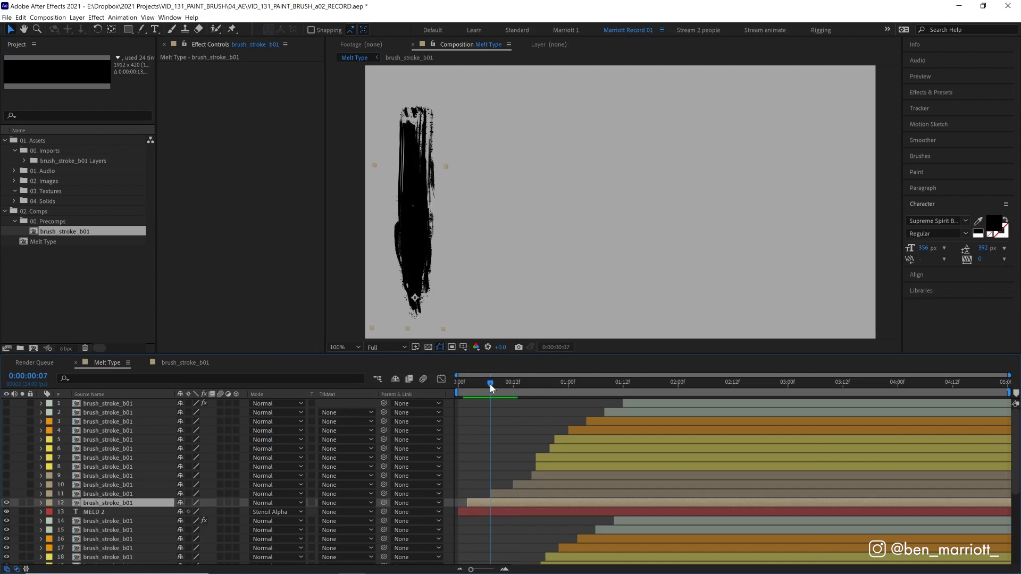
key("Page_Up")
key("Page_Up")
key("Page_Up")
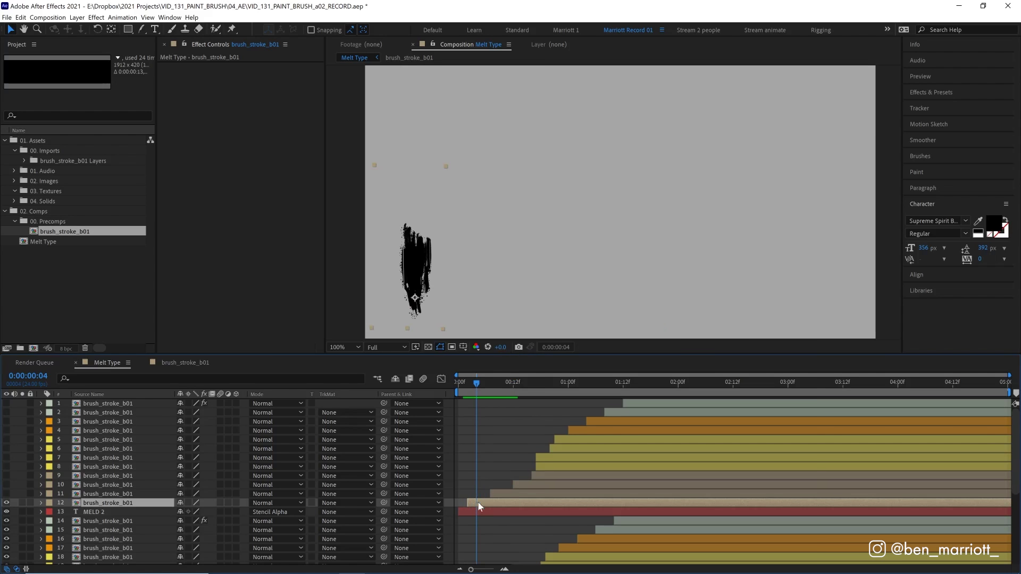
left_click_drag(483, 388, 508, 388)
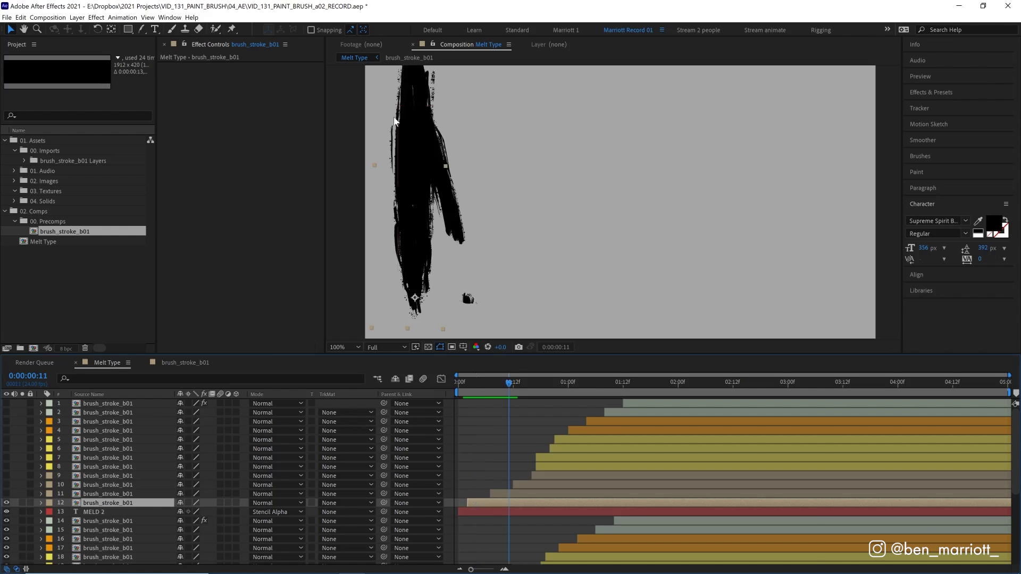
mouse_move(414, 87)
left_mouse_down()
mouse_move(392, 121)
mouse_move(406, 149)
mouse_move(427, 127)
mouse_move(414, 139)
mouse_move(416, 127)
left_mouse_up()
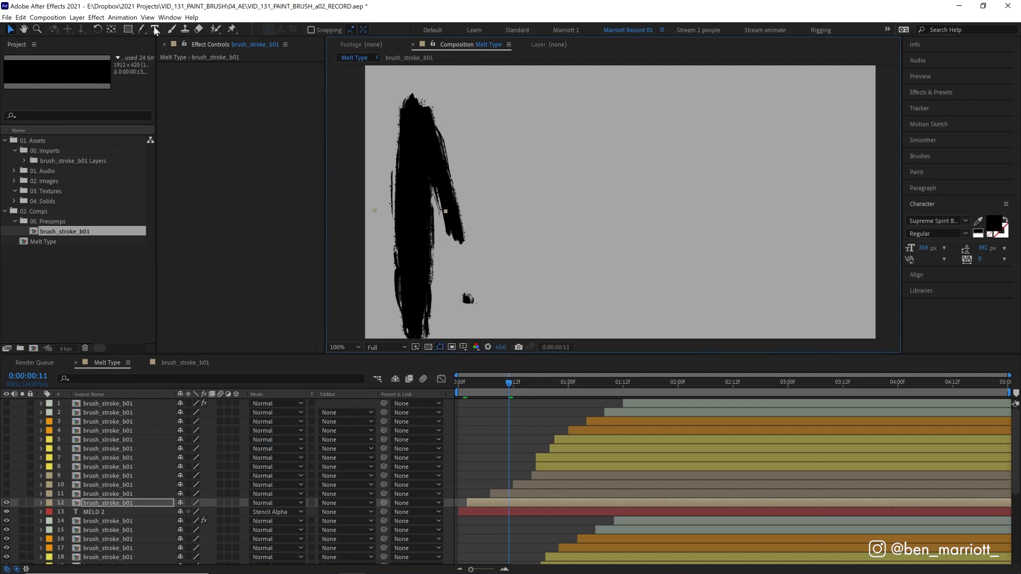
- Draw a closed Pen mask around the tip and outer left half of the copied stem stroke, with its bottom edge just above the stroke's foot
left_click(141, 29)
left_click(398, 76)
left_click(440, 88)
left_click(414, 133)
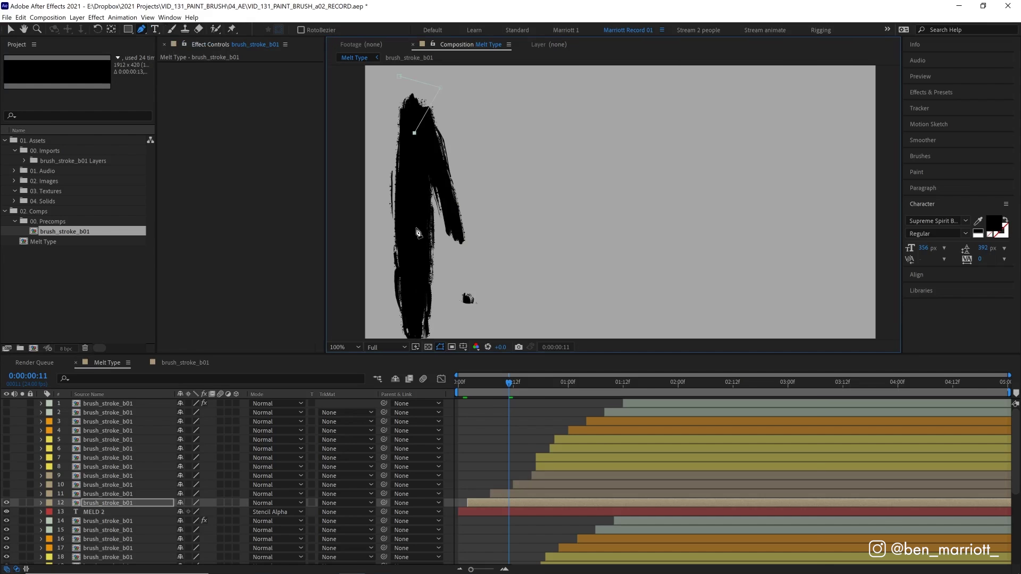
left_click(407, 314)
left_click_drag(386, 146, 388, 124)
left_click(399, 76)
left_click_drag(407, 315, 410, 274)
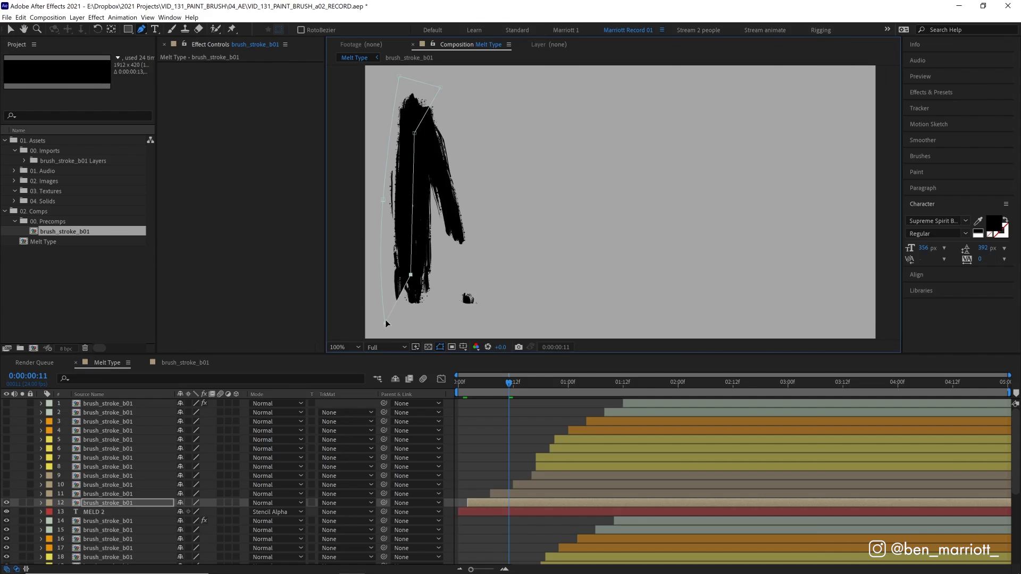
left_click_drag(385, 322, 384, 280)
- Rotate the masked stem copy to -92°, refine the lower part of its mask, and reposition it over the M's stem
left_click(506, 484)
left_click(508, 502)
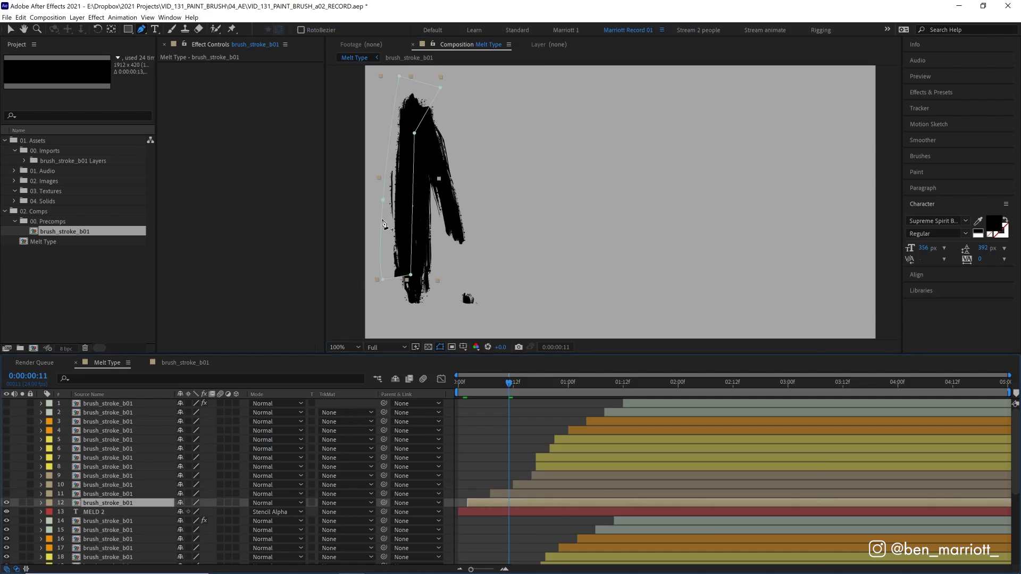
key("r")
key("Down")
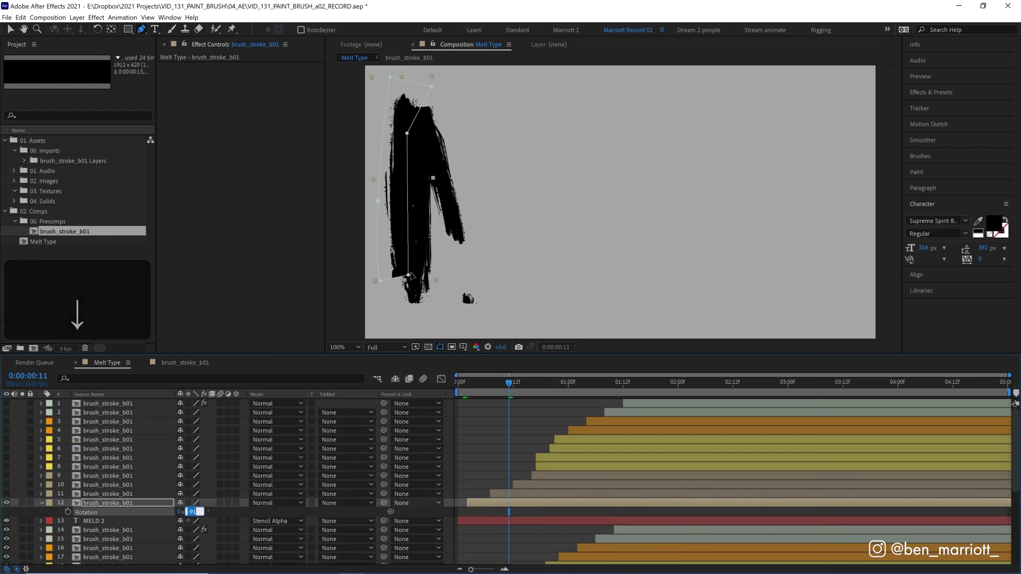
left_click_drag(382, 281, 385, 289)
key("v")
left_click_drag(421, 160, 430, 159)
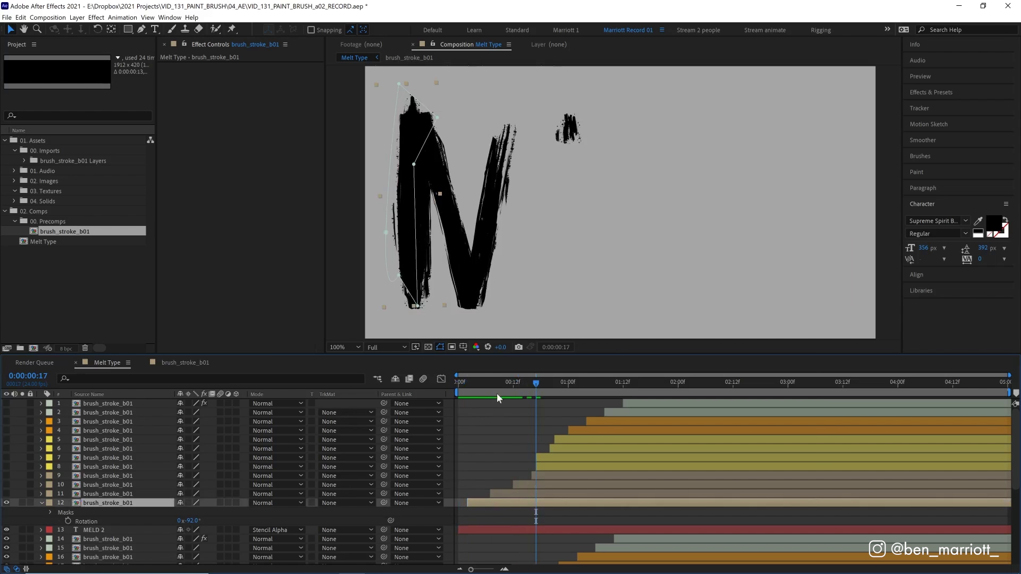
- Preview the opening frames to check how the masked stem copy builds up over the stencilled stroke
left_click(506, 425)
mouse_move(523, 384)
left_mouse_down()
mouse_move(438, 393)
mouse_move(471, 394)
left_mouse_up()
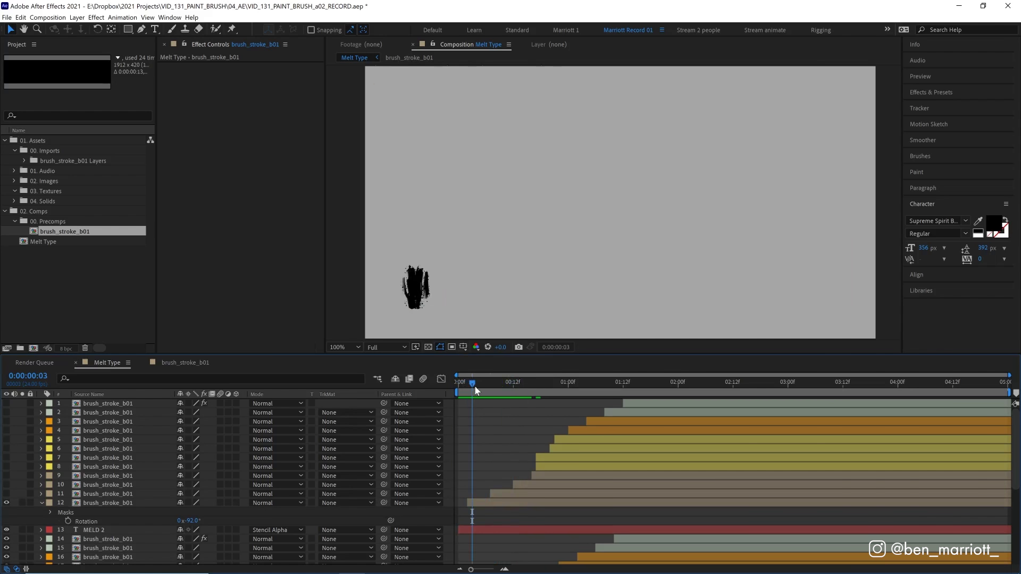
key("space")
left_click(493, 502)
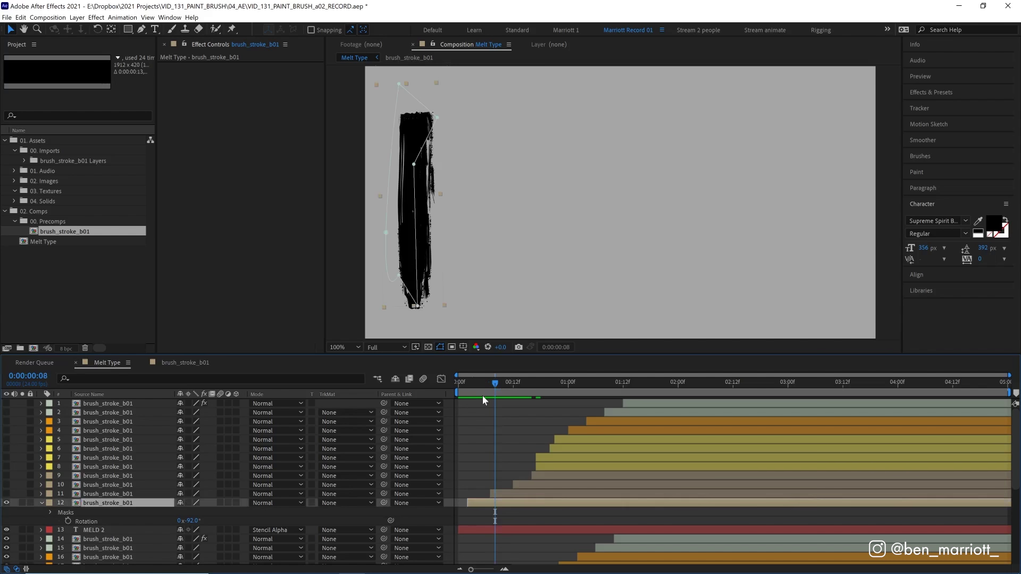
left_click_drag(468, 381, 518, 382)
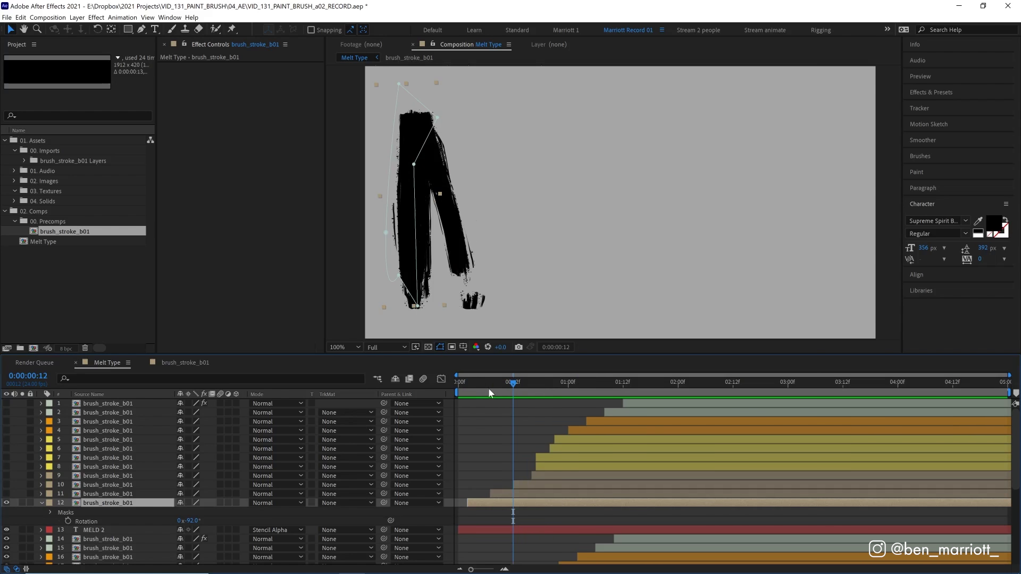
mouse_move(491, 393)
left_mouse_down()
mouse_move(475, 389)
mouse_move(490, 387)
mouse_move(492, 398)
mouse_move(496, 384)
mouse_move(516, 385)
left_mouse_up()
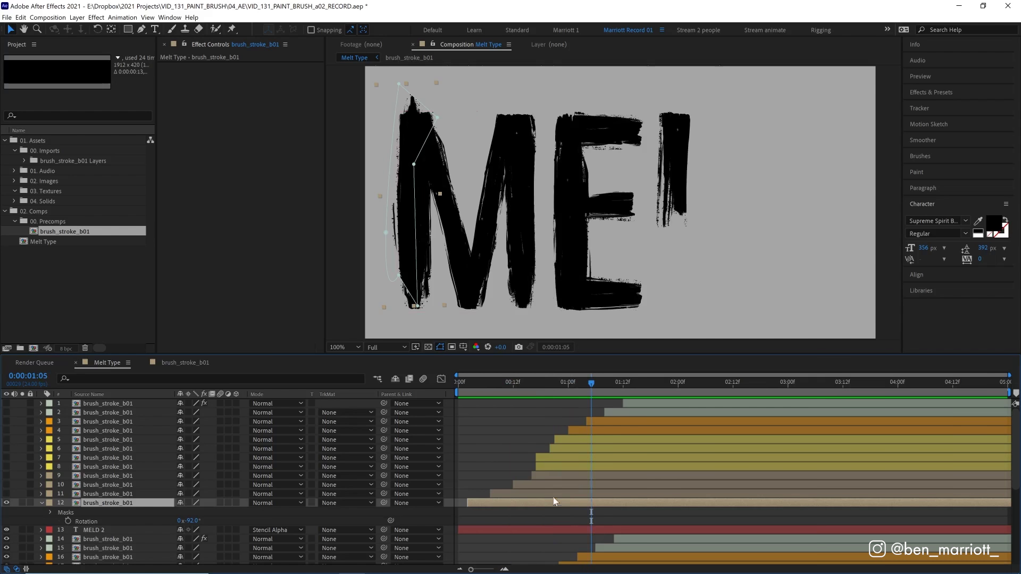
- Show the copy of the M's first diagonal stroke and shift it left and slightly up so its edge breaks past the diagonal
key("ctrl+Up")
left_click_drag(496, 385, 530, 386)
left_click(7, 494)
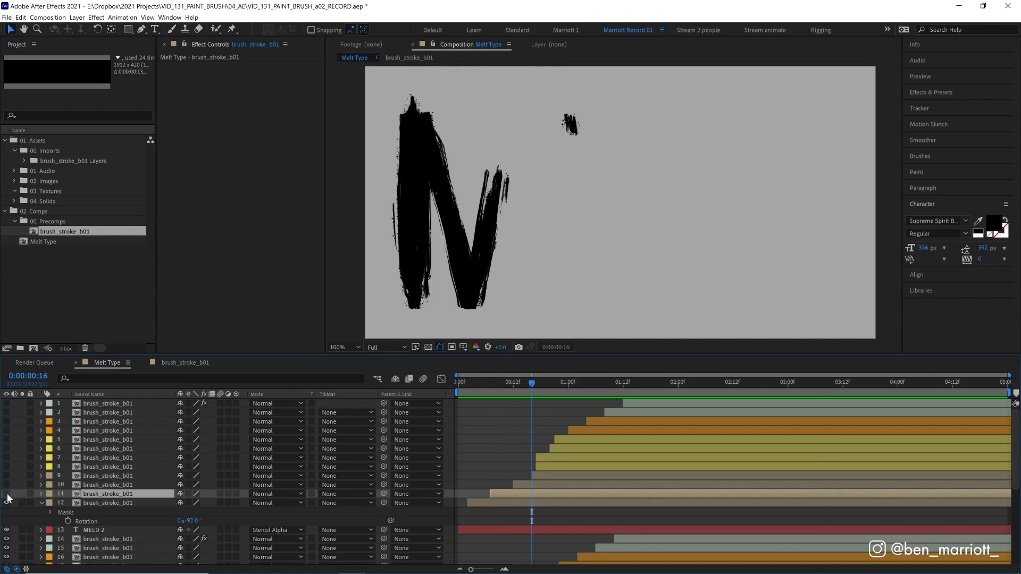
left_click_drag(463, 308, 425, 250)
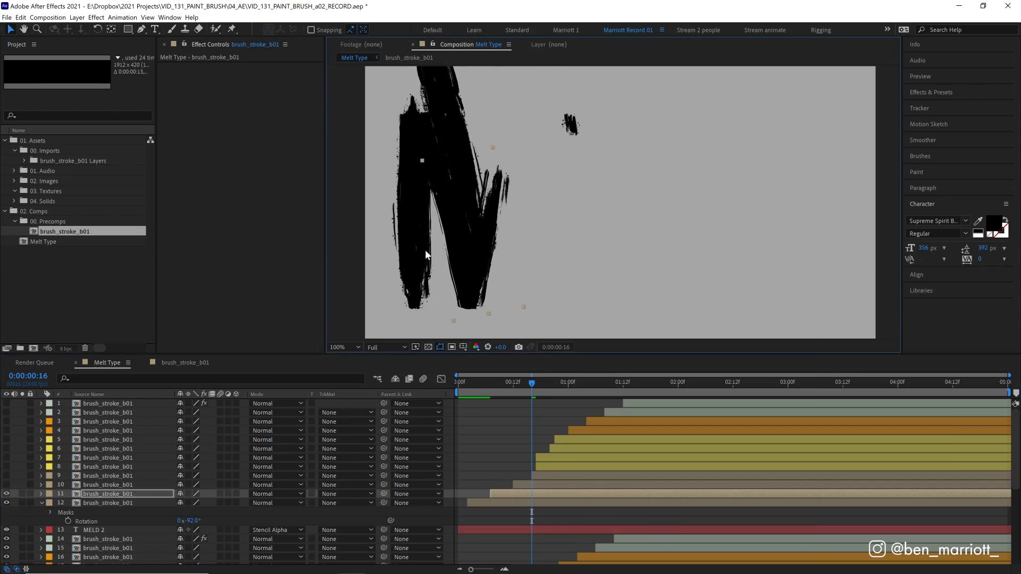
left_click_drag(471, 212, 456, 246)
- Mask the copied diagonal stroke with the Pen tool to keep only its lower-left edge, and preview the result
left_click(140, 29)
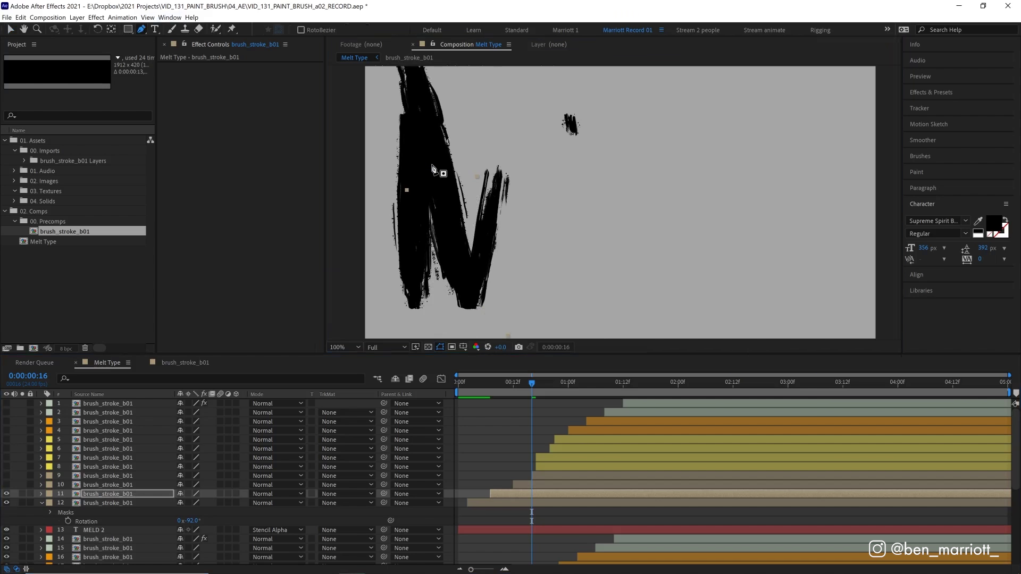
left_click(432, 165)
left_click(420, 188)
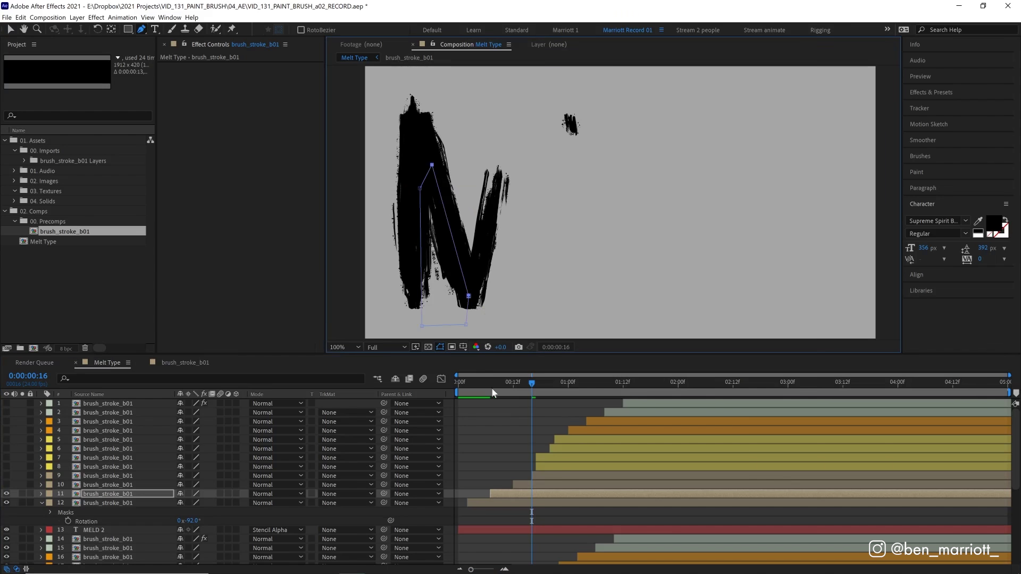
left_click_drag(491, 387, 532, 387)
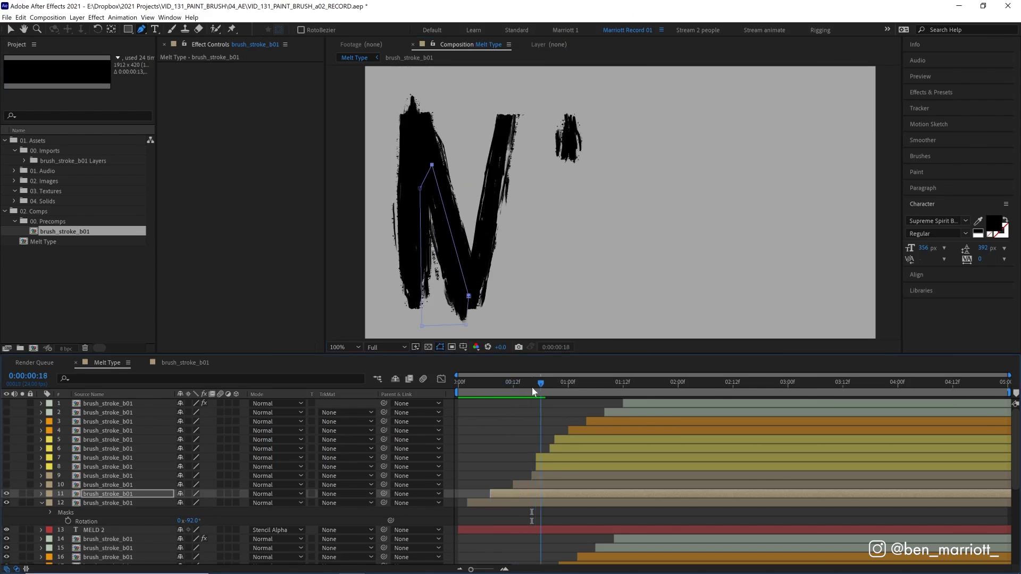
key("space")
key("space")
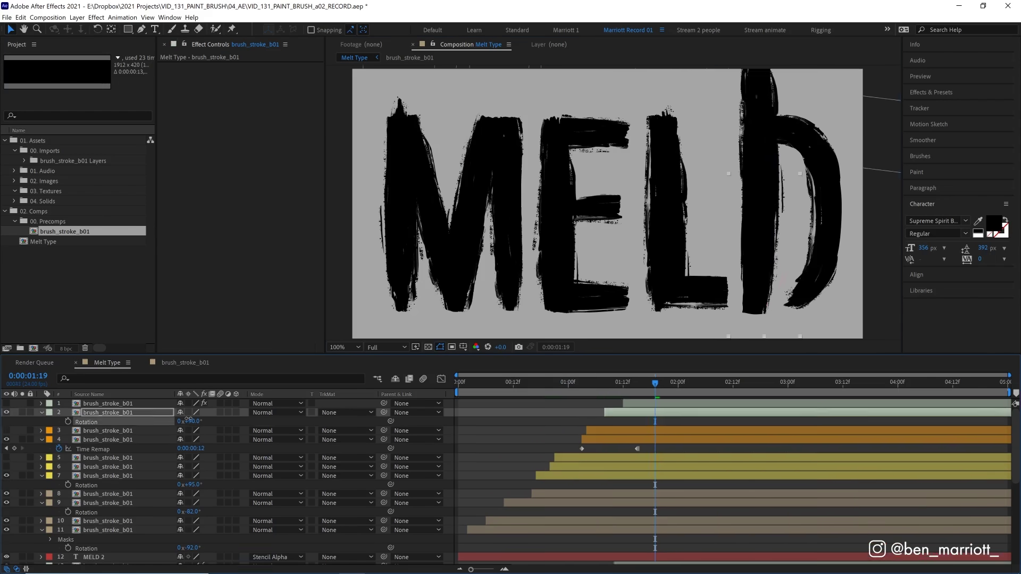
- Play the full MELD reveal from the start to review all the rough-edged stroke copies together
key("space")
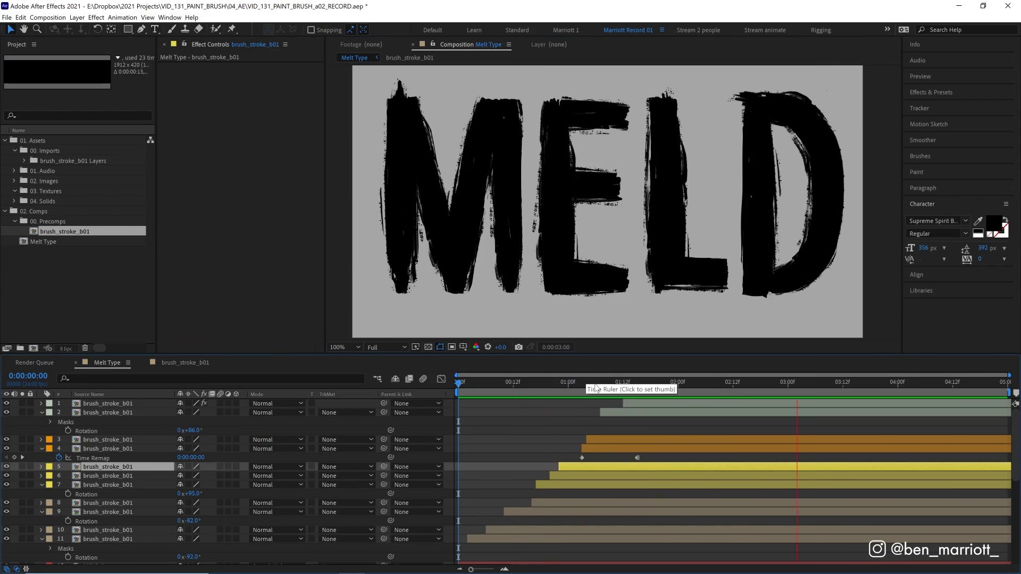
key("space")
key("space")
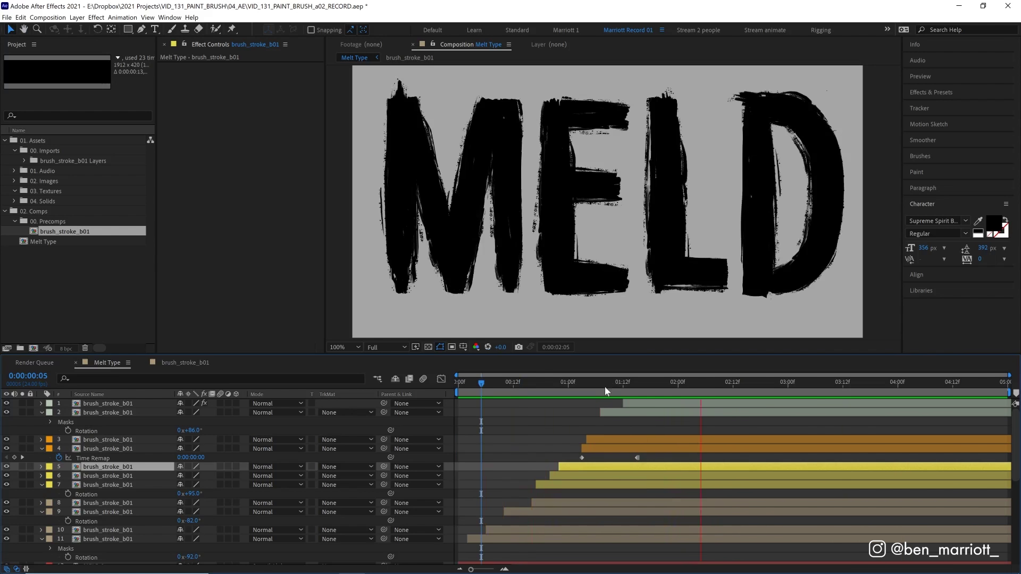
key("space")
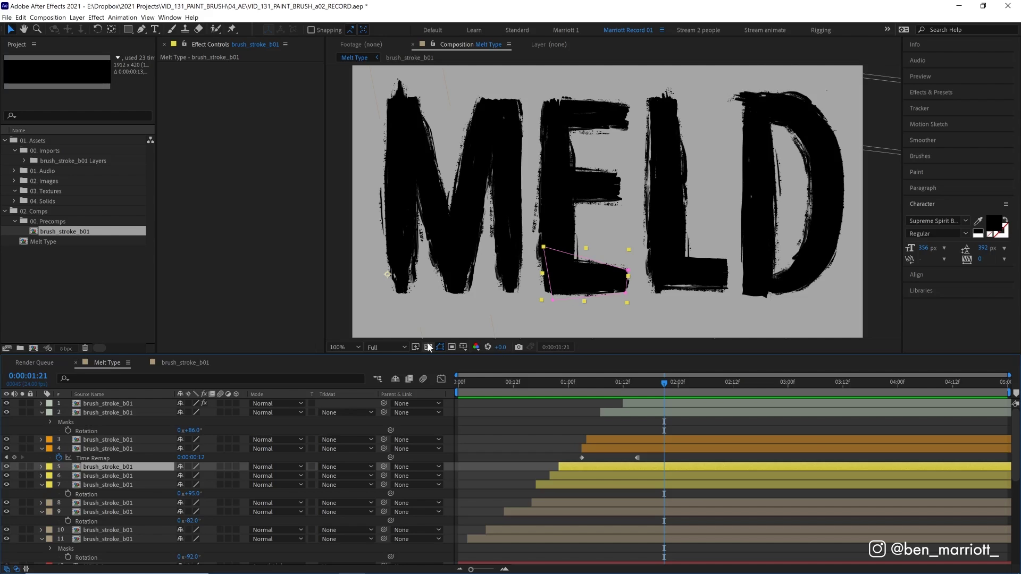
- Turn on the transparency grid and create a new composition from the Melt Type comp
left_click(428, 346)
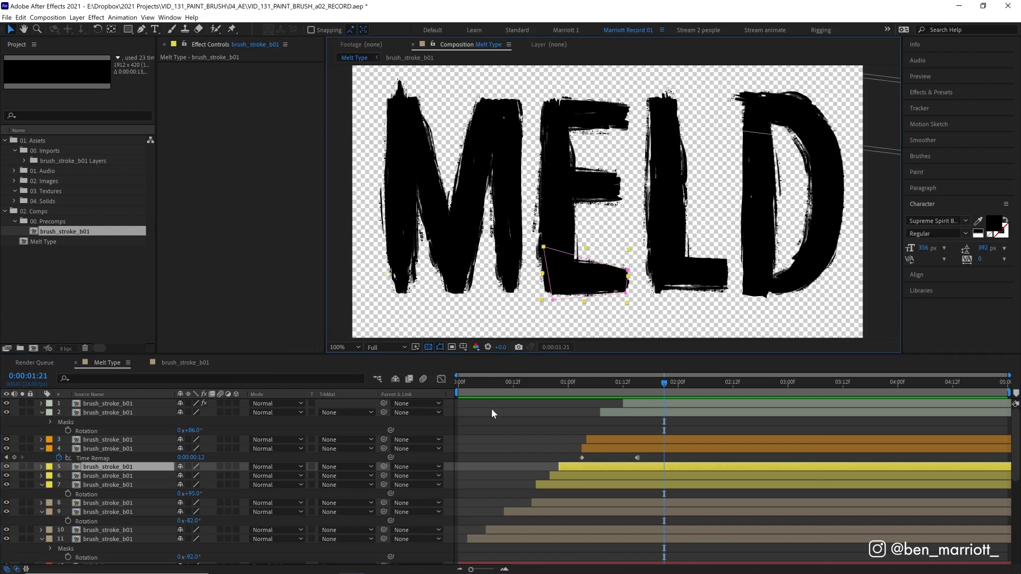
left_click(33, 242)
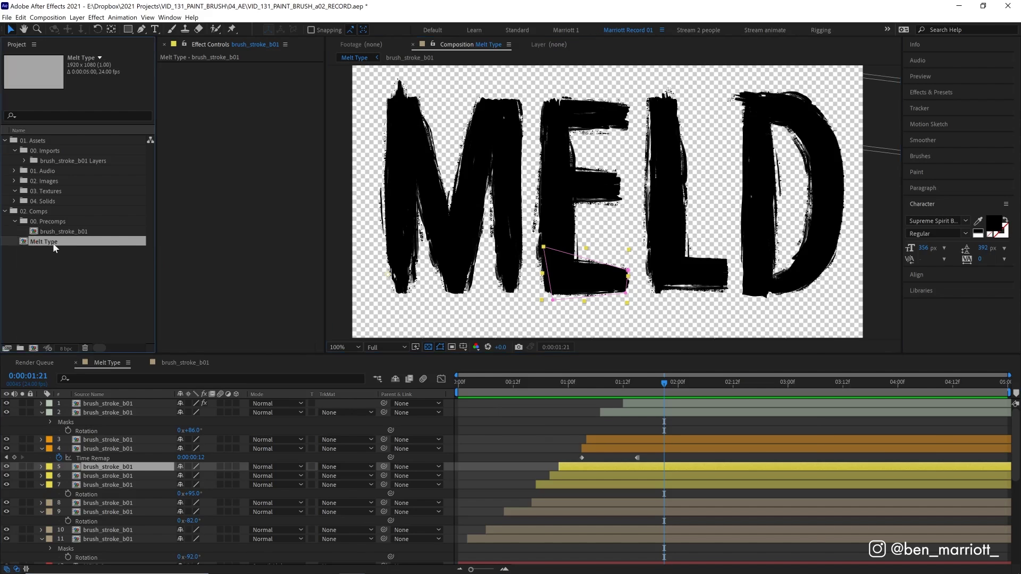
left_click_drag(53, 243, 32, 349)
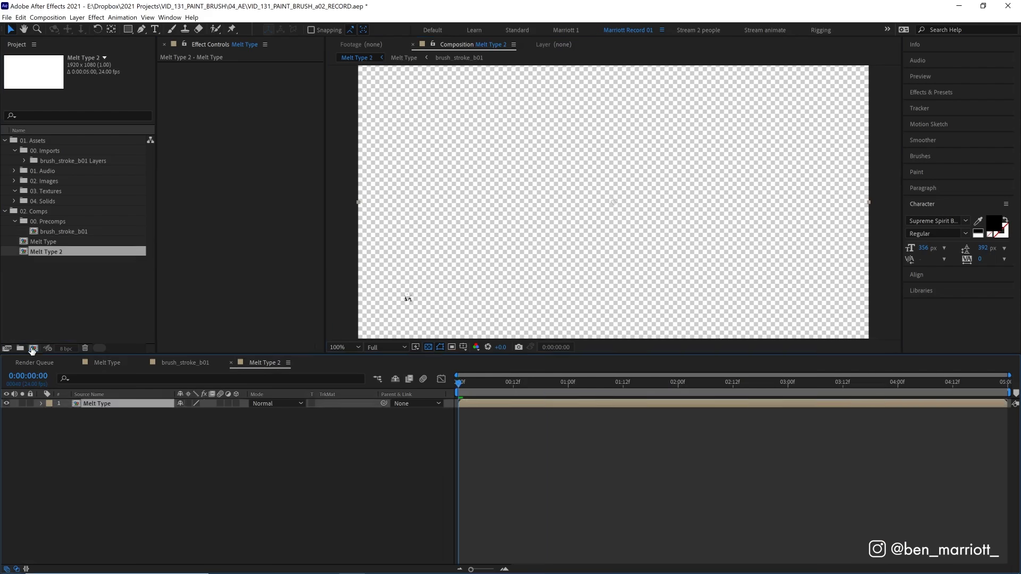
- Add a black 1920 × 1080 px solid named Background and place it beneath the Melt Type layer
key("ctrl+y")
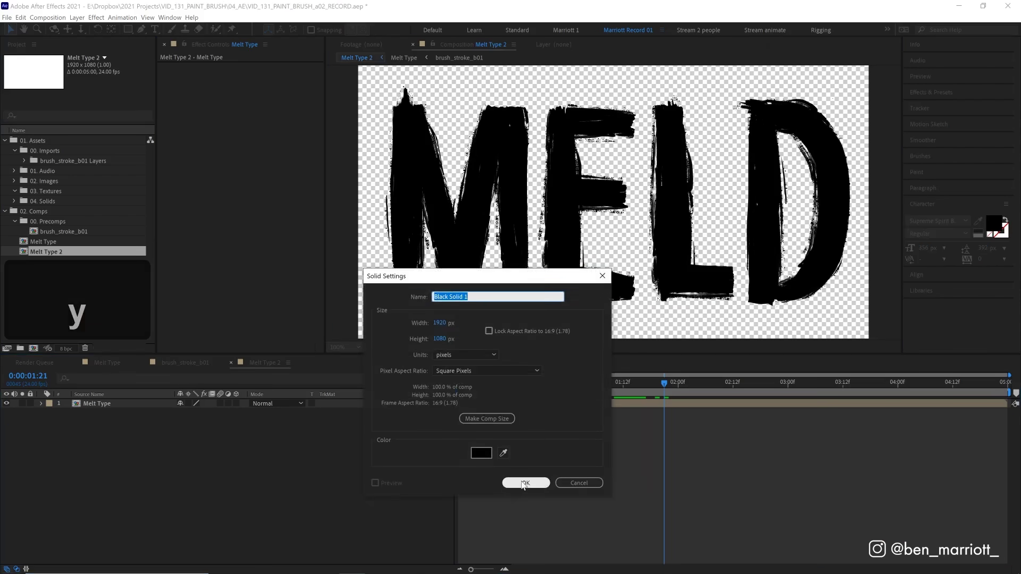
left_click(525, 483)
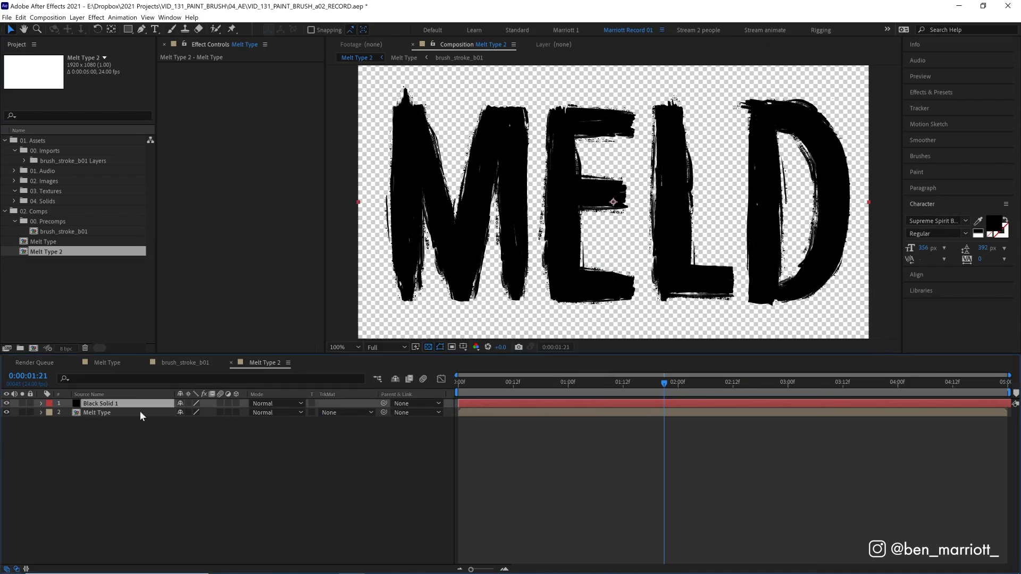
key("Return")
type("Back")
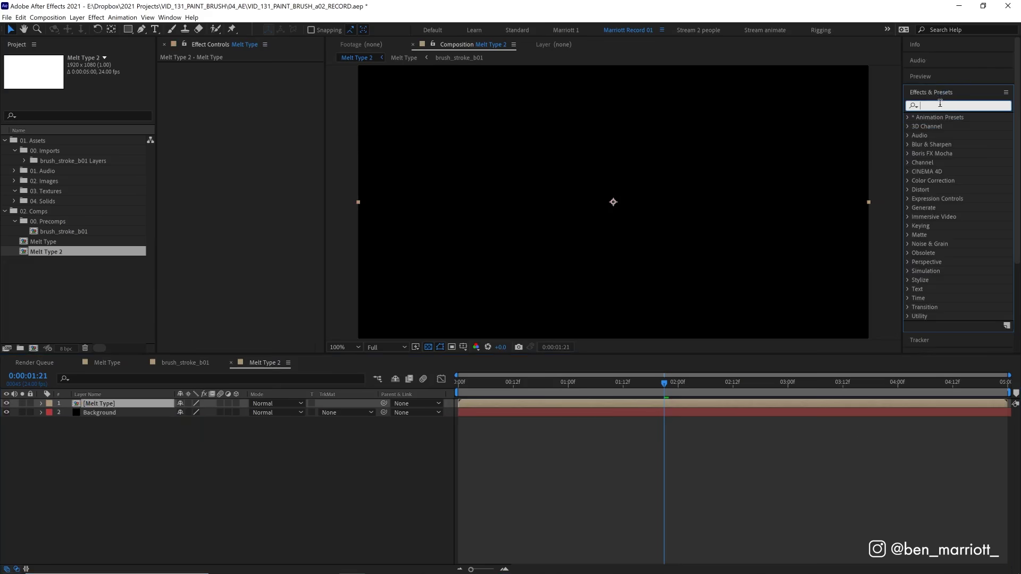
- Apply the Fill effect to the Melt Type layer with white (FFFFFF) and scrub through the white reveal to 0:00:02:14
type("fill")
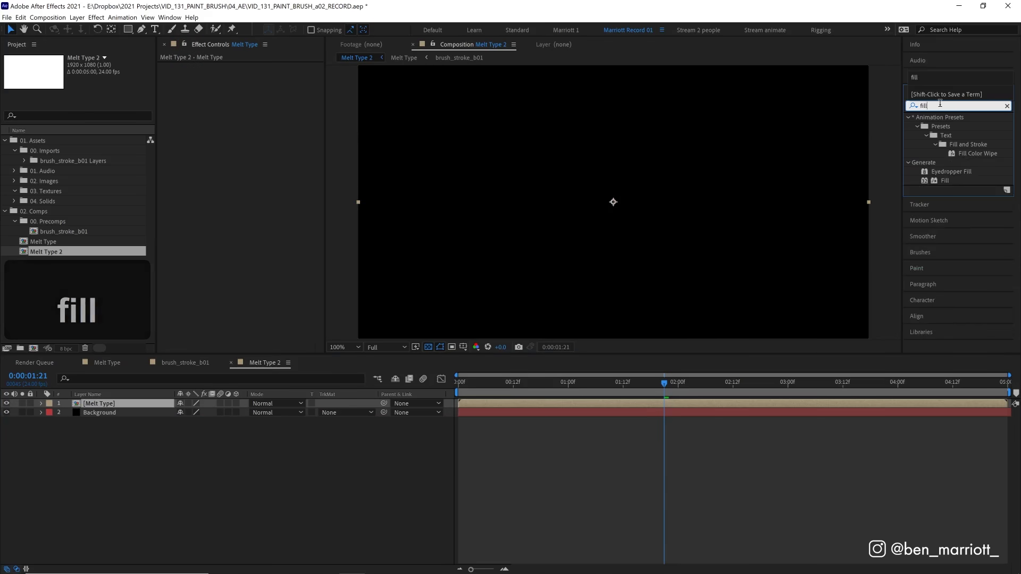
double_click(942, 182)
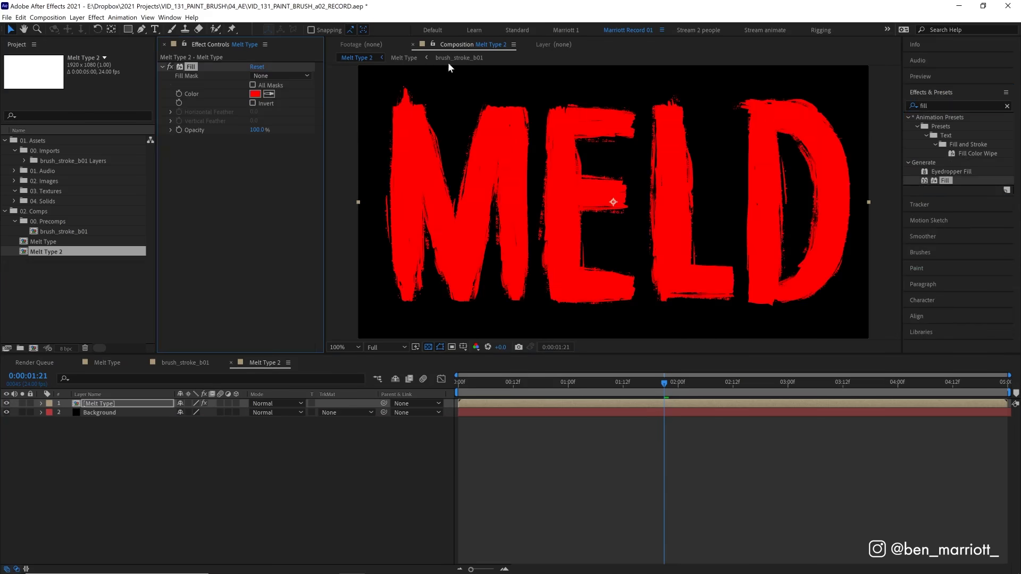
left_click(255, 95)
left_click_drag(240, 265, 152, 213)
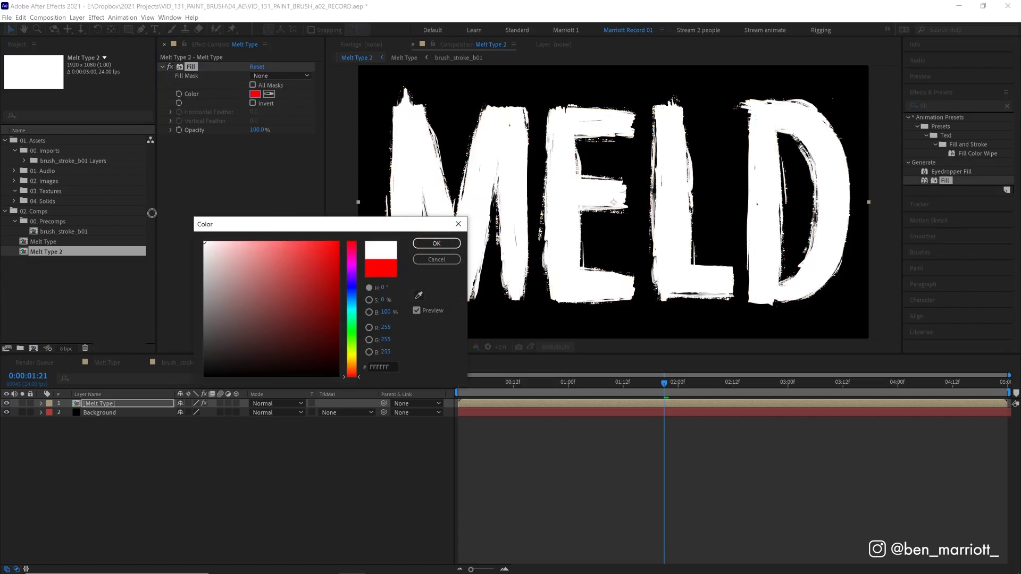
left_click(436, 243)
left_click_drag(468, 384, 743, 384)
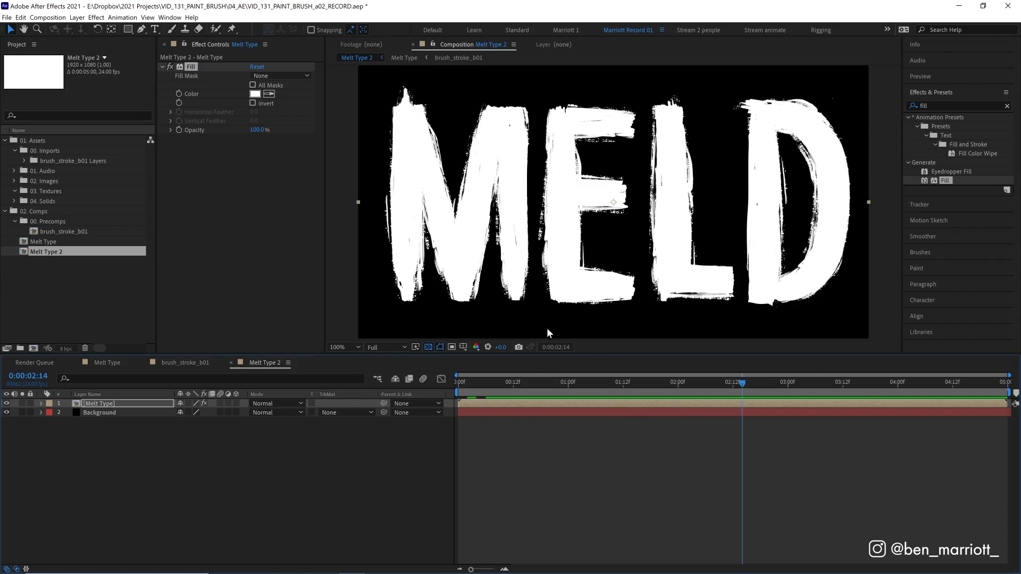
- Import White Paper 1.jpg into the 00. Imports folder as a JPEG sequence, without creating a composition
left_click(86, 150)
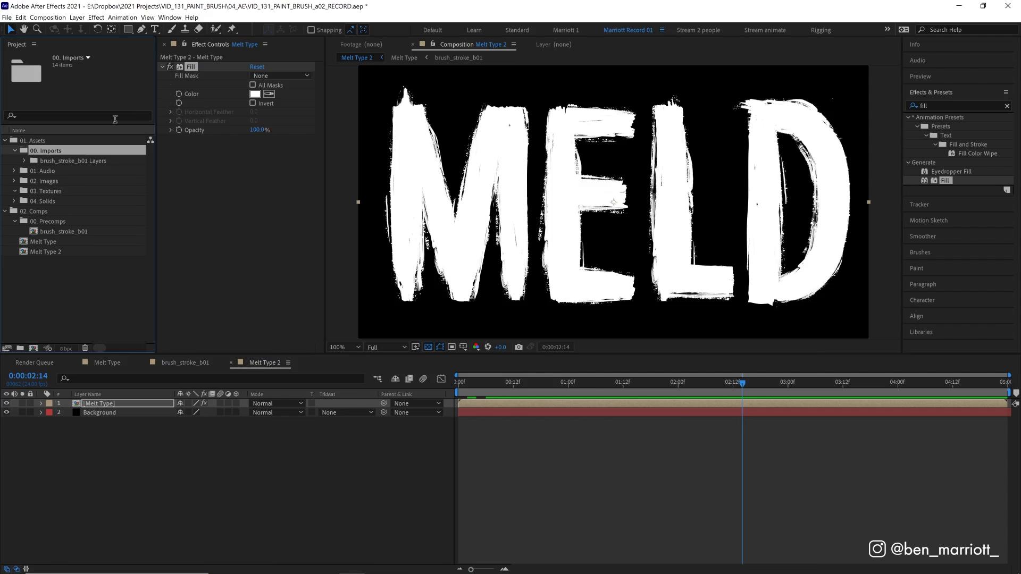
left_click(8, 19)
mouse_move(48, 144)
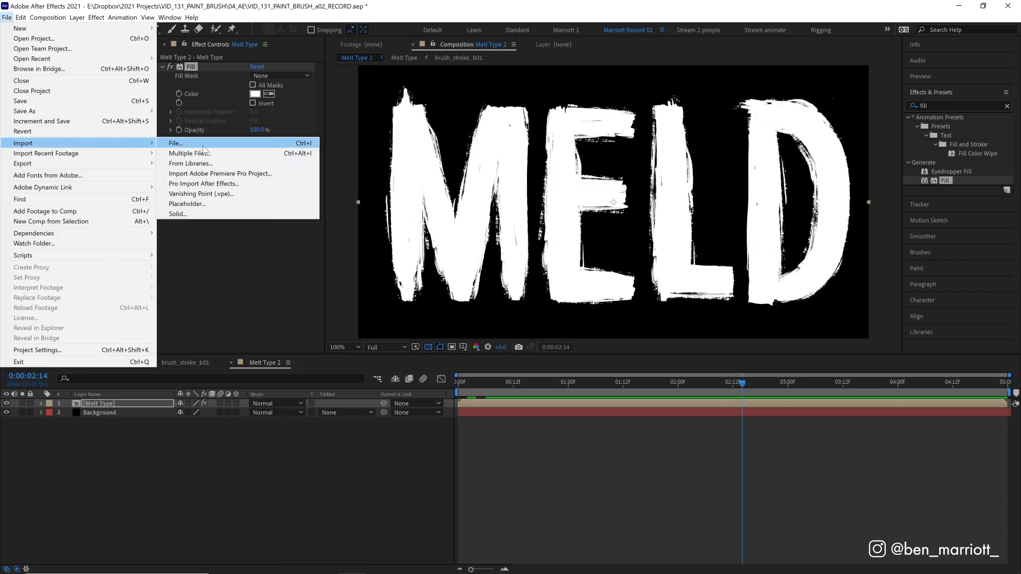
left_click(204, 146)
left_click_drag(522, 106, 521, 260)
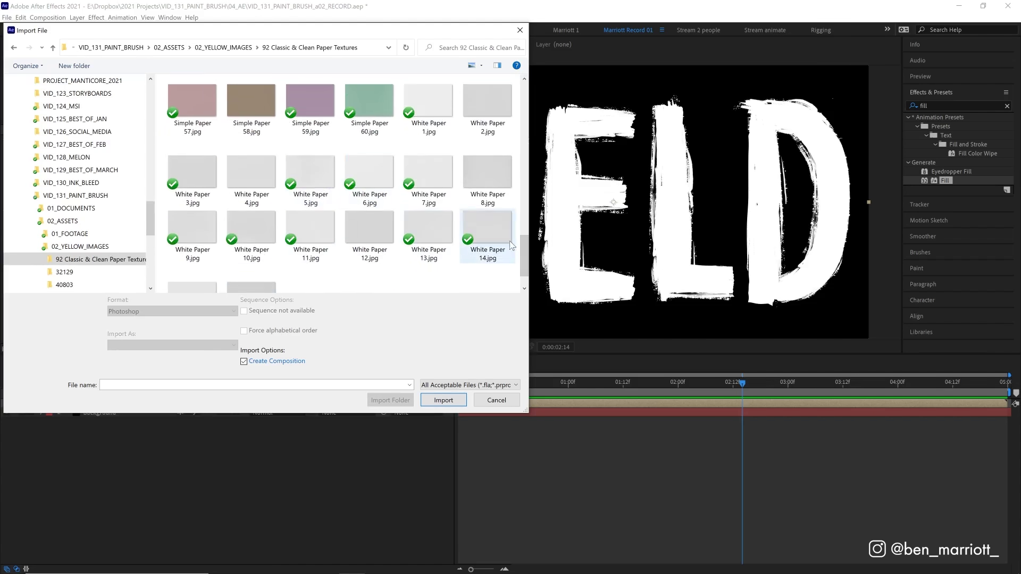
left_click(434, 110)
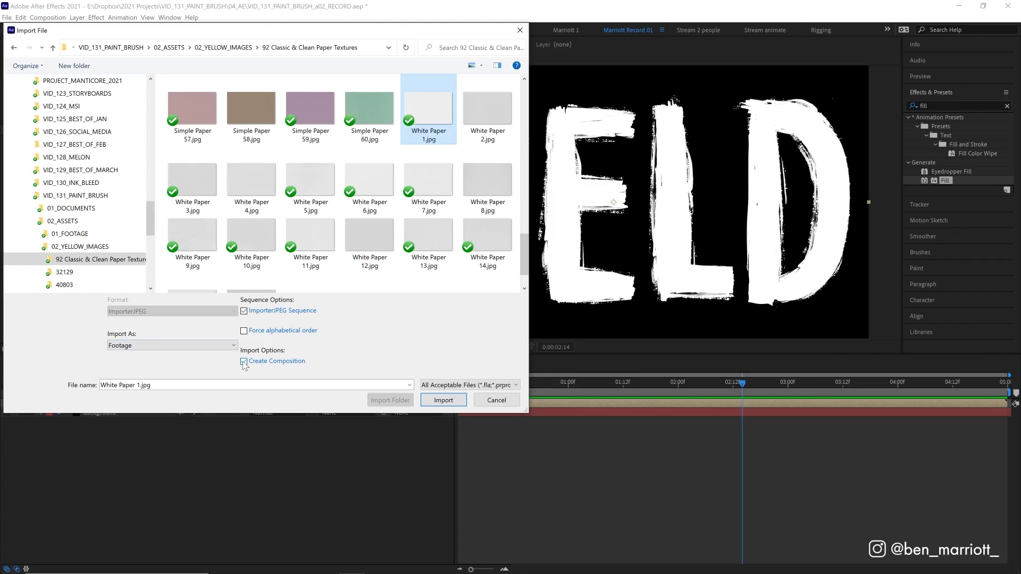
left_click(434, 405)
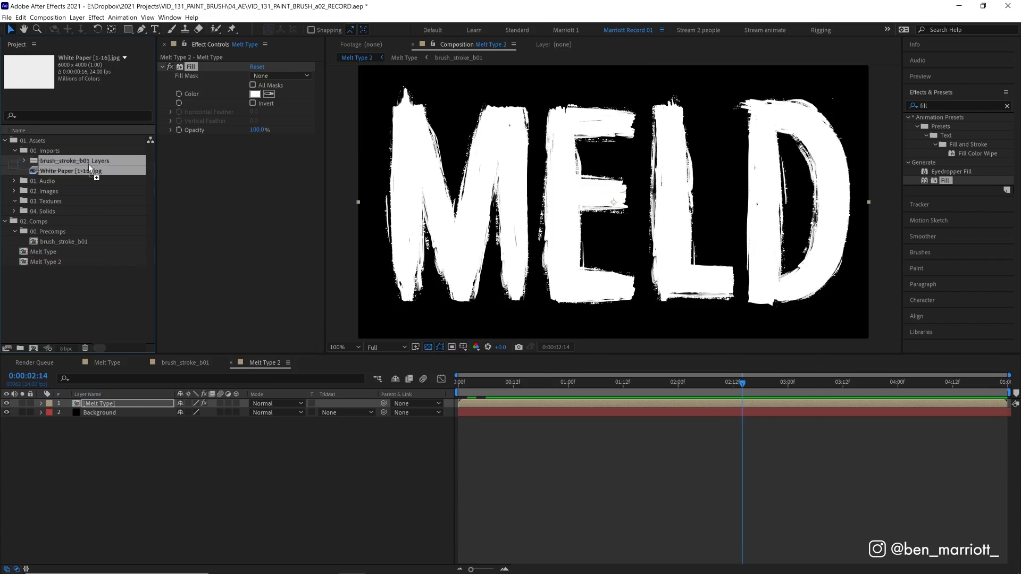
- Add the White Paper sequence as the top layer of Melt Type 2 and play the composition from the start
left_click_drag(100, 389, 103, 405)
key("space")
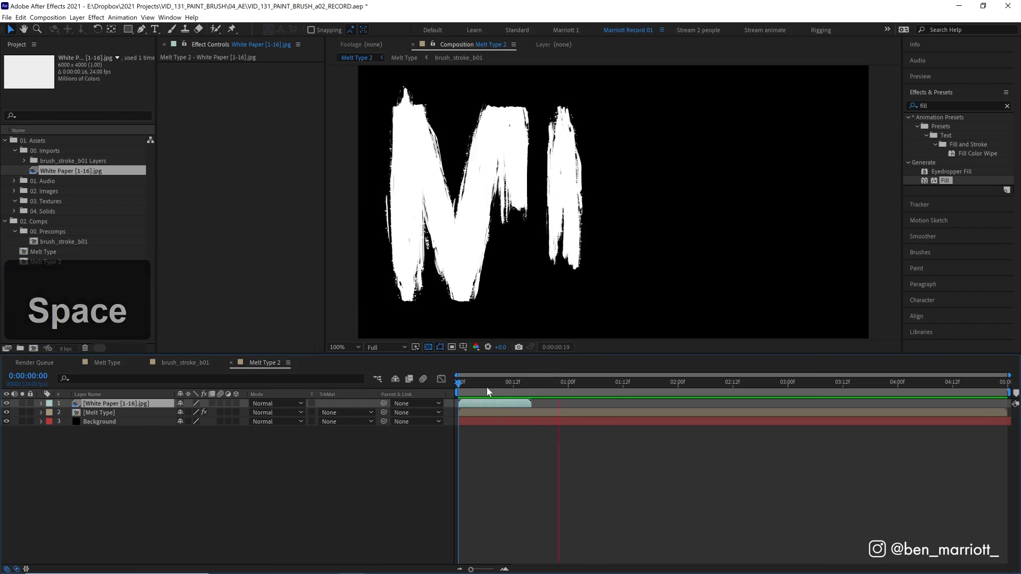
mouse_move(458, 386)
left_mouse_down()
mouse_move(511, 389)
mouse_move(458, 385)
left_mouse_up()
key("space")
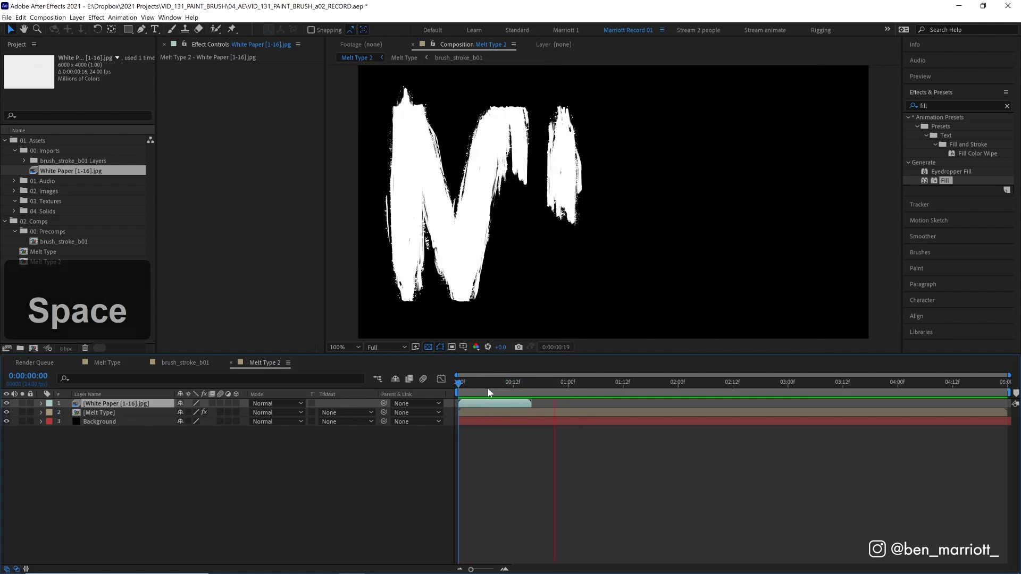
- Interpret the White Paper footage at 6 frames per second with 50 loops and extend its layer to the composition's end
right_click(93, 173)
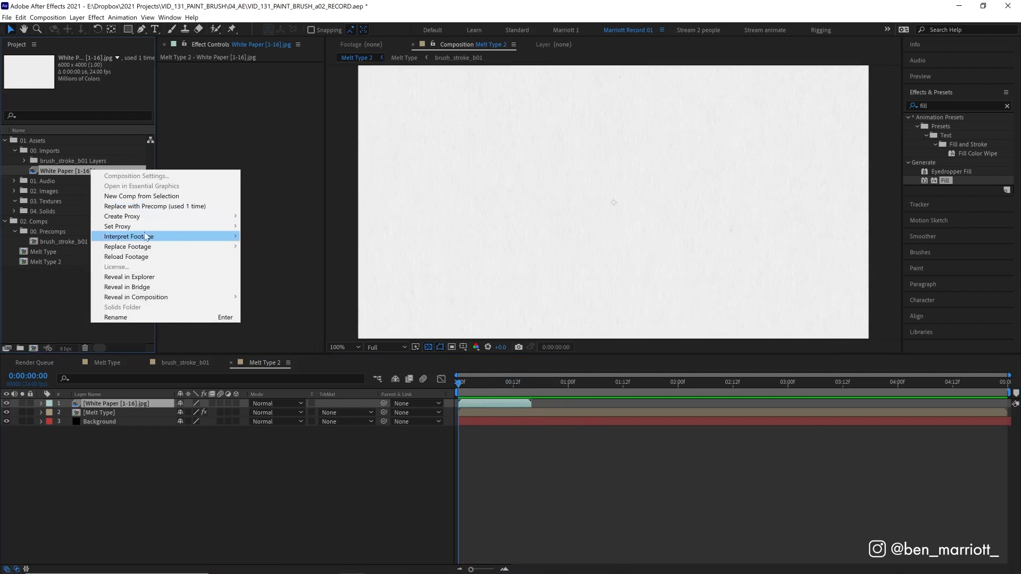
mouse_move(206, 238)
left_click(303, 237)
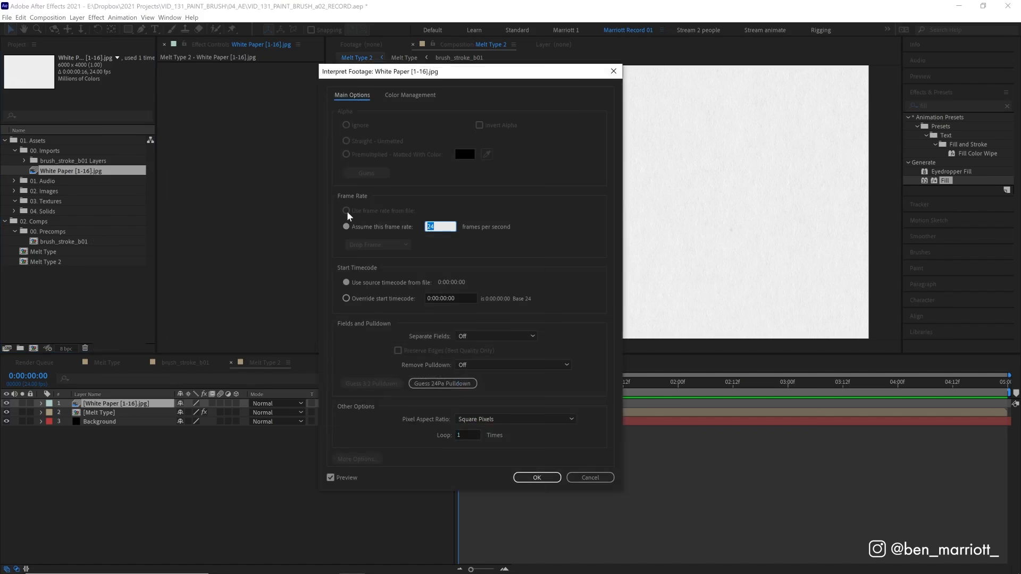
type("6")
left_click(471, 432)
type("50")
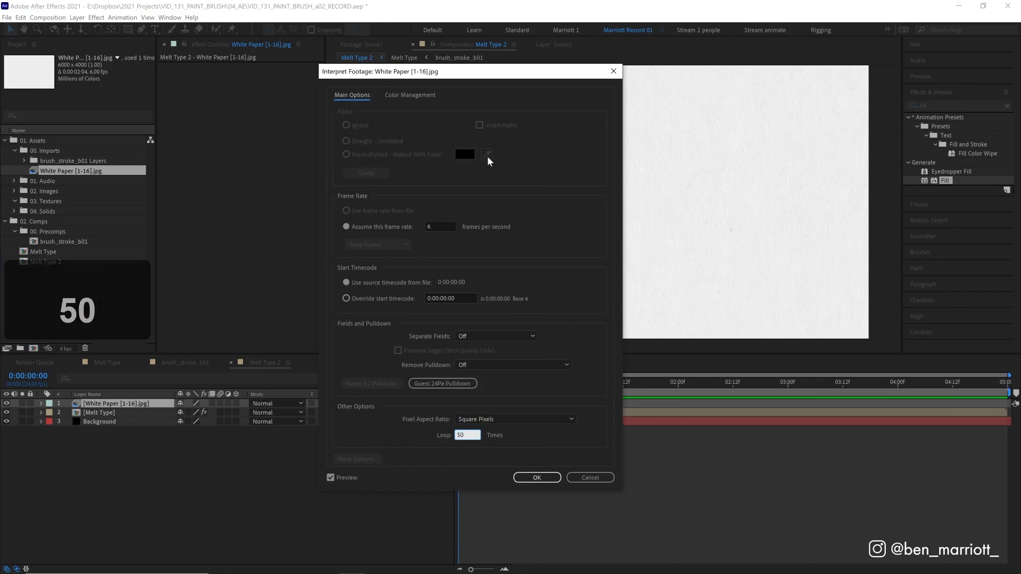
left_click(536, 477)
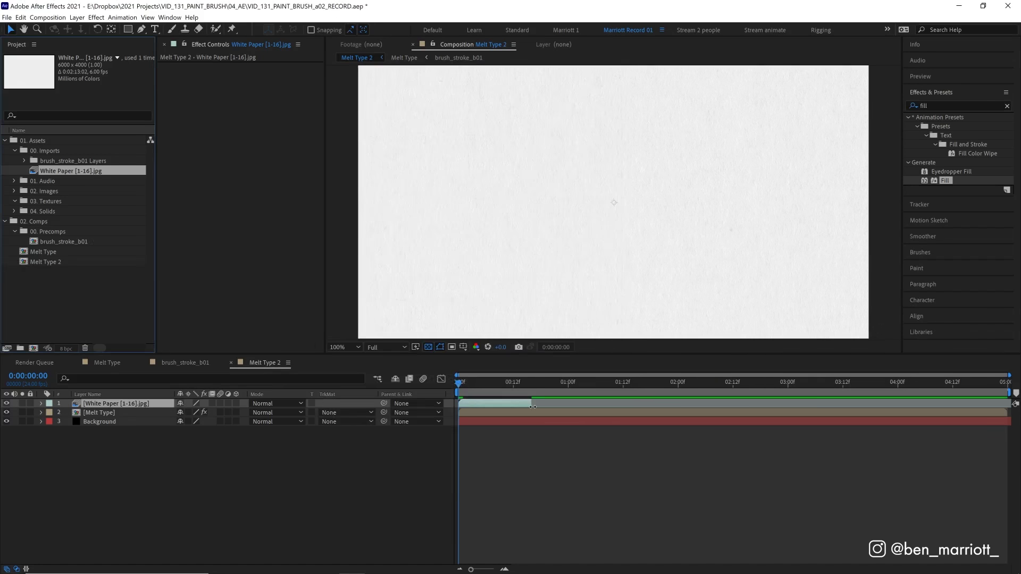
key("space")
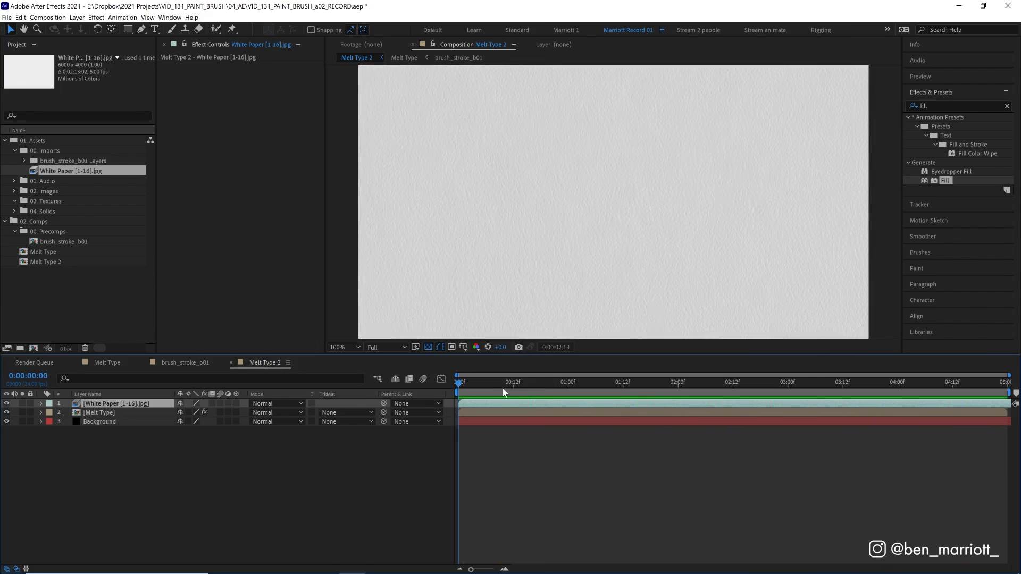
- Scale the White Paper layer down to 35% so the paper just overfills the frame
left_click(505, 393)
key("comma")
key("comma")
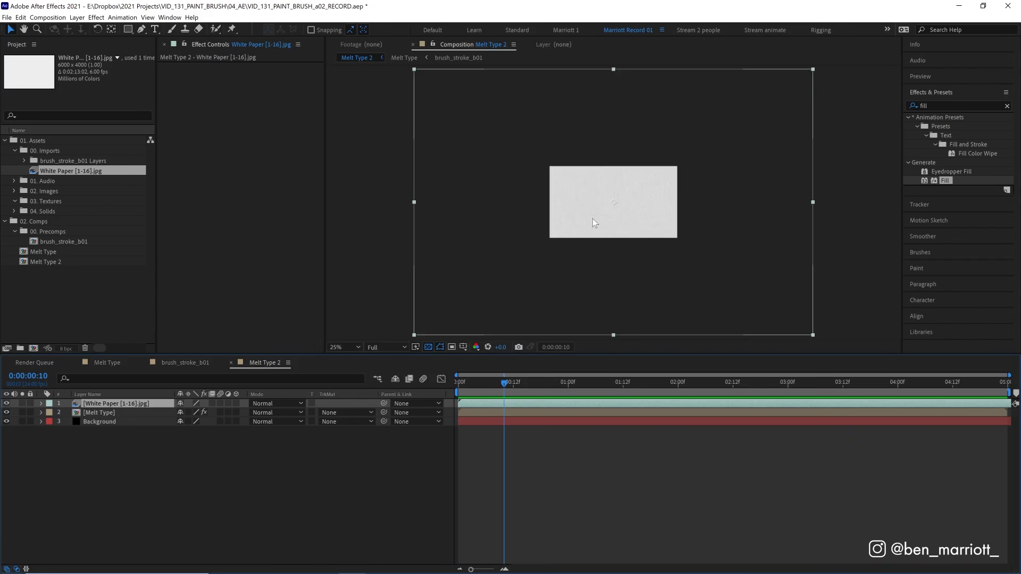
key("s")
left_click_drag(206, 413, 172, 412)
key("period")
- Apply the Curves effect to the White Paper layer and shape an S-like RGB curve with deeper shadows for stronger contrast
left_click(944, 106)
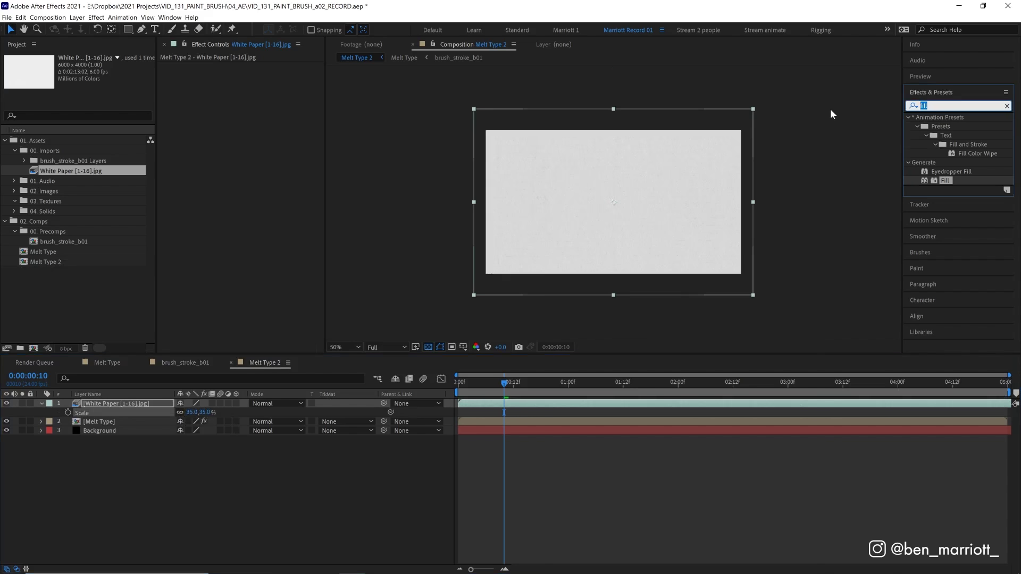
type("curves")
double_click(946, 163)
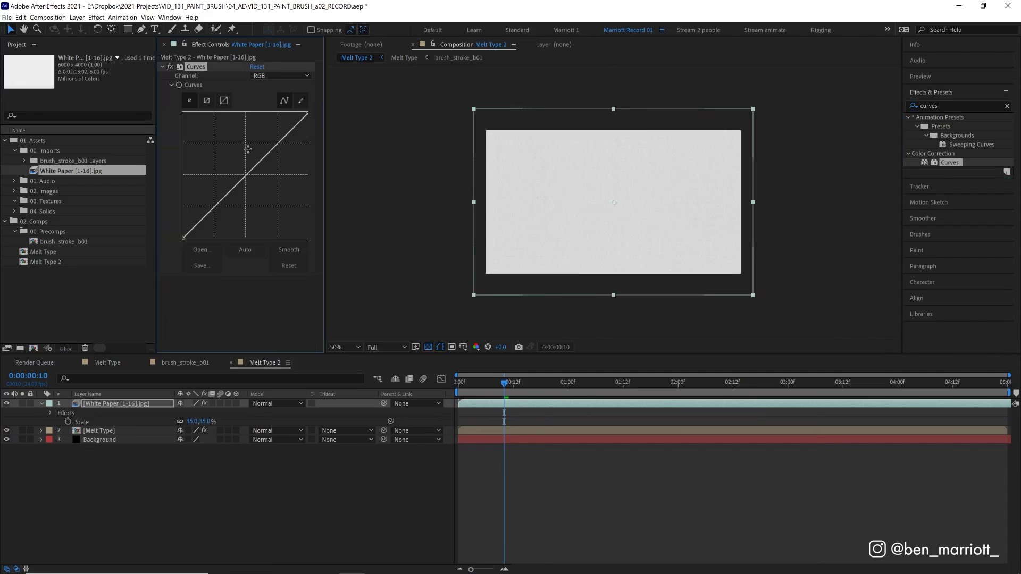
mouse_move(248, 150)
left_mouse_down()
mouse_move(247, 196)
mouse_move(268, 179)
mouse_move(255, 166)
left_mouse_up()
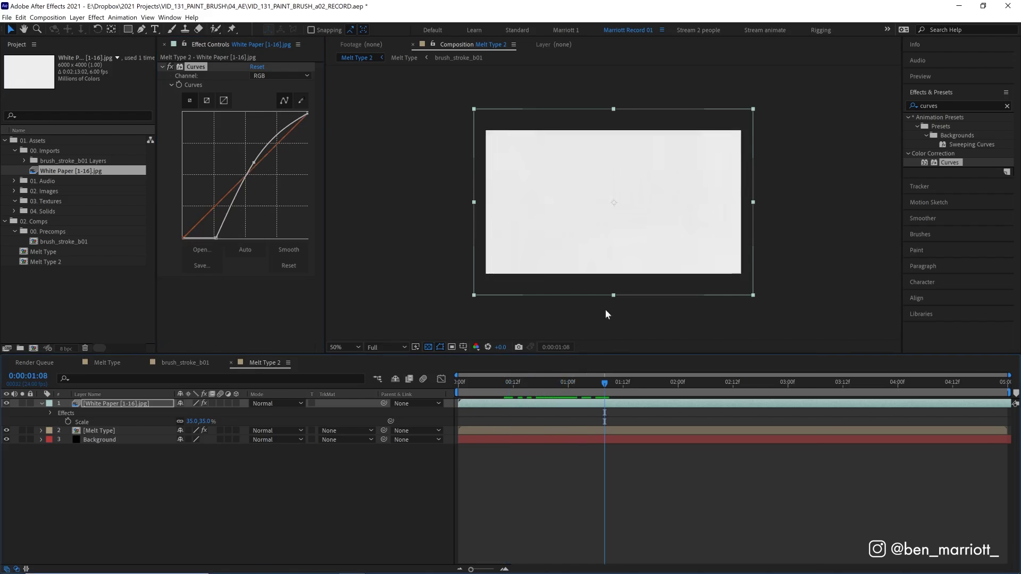
scroll(605, 309, "up", 1)
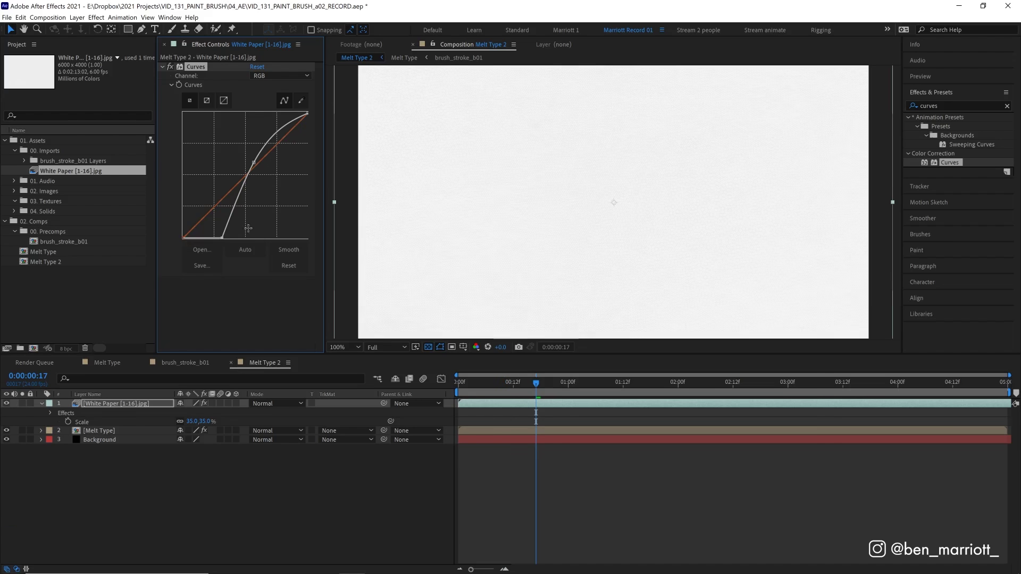
left_click_drag(254, 163, 256, 165)
- Apply the Invert effect to the White Paper layer and play back the dark paper texture
left_click(929, 106)
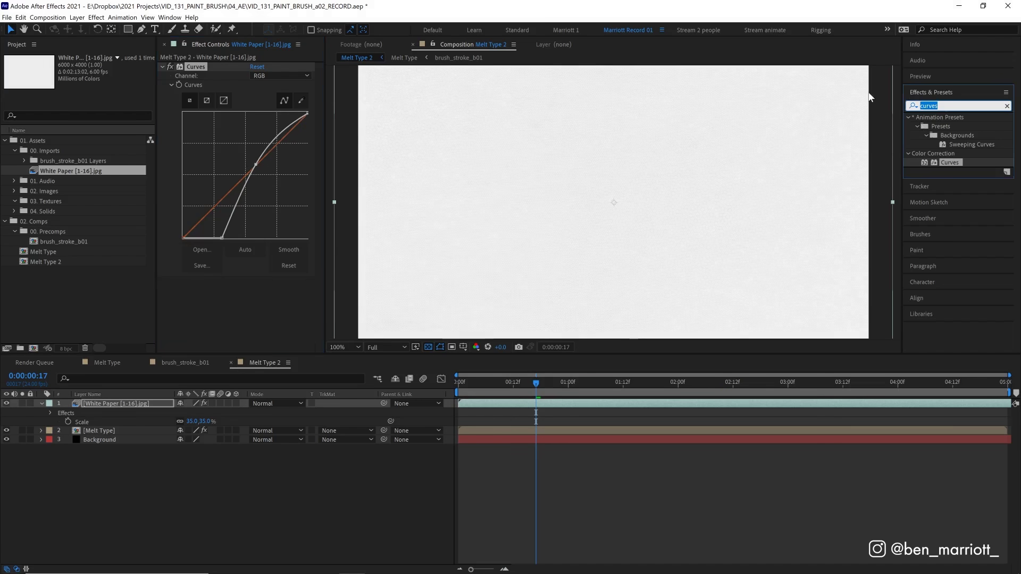
type("inver")
double_click(949, 162)
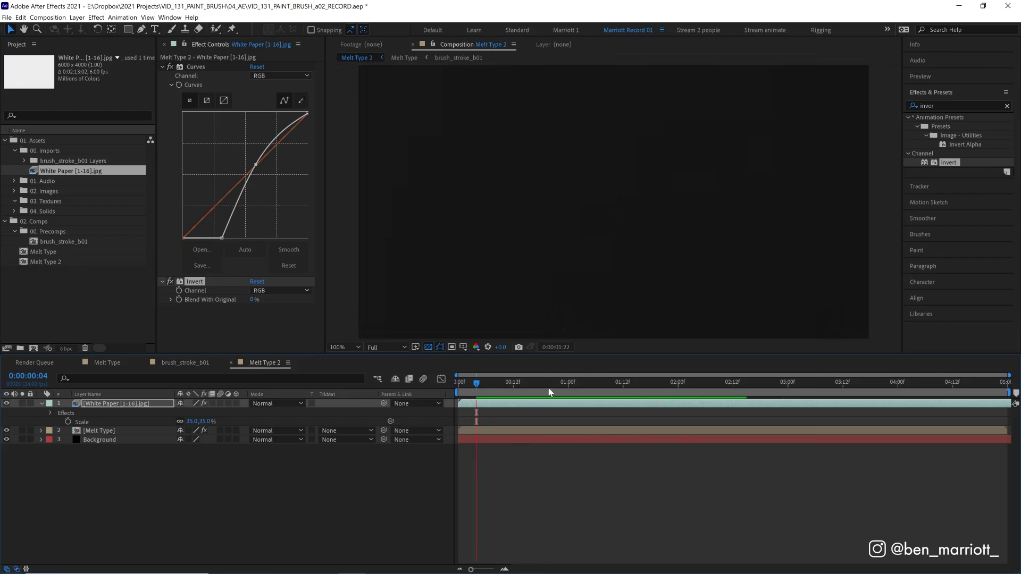
key("space")
- Set the White Paper layer's blending mode to Screen and preview the textured MELD reveal
left_click(268, 403)
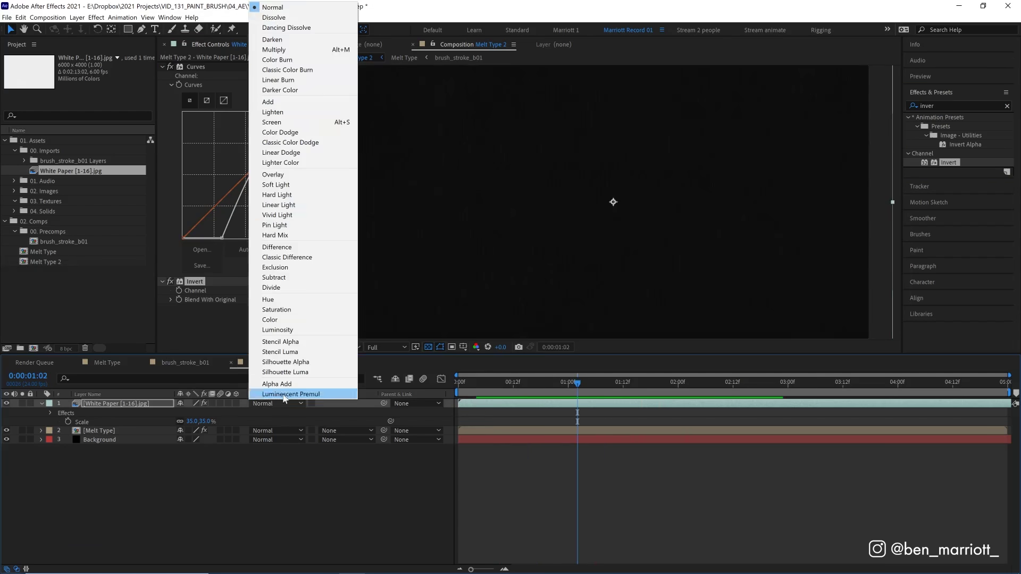
left_click(294, 122)
key("space")
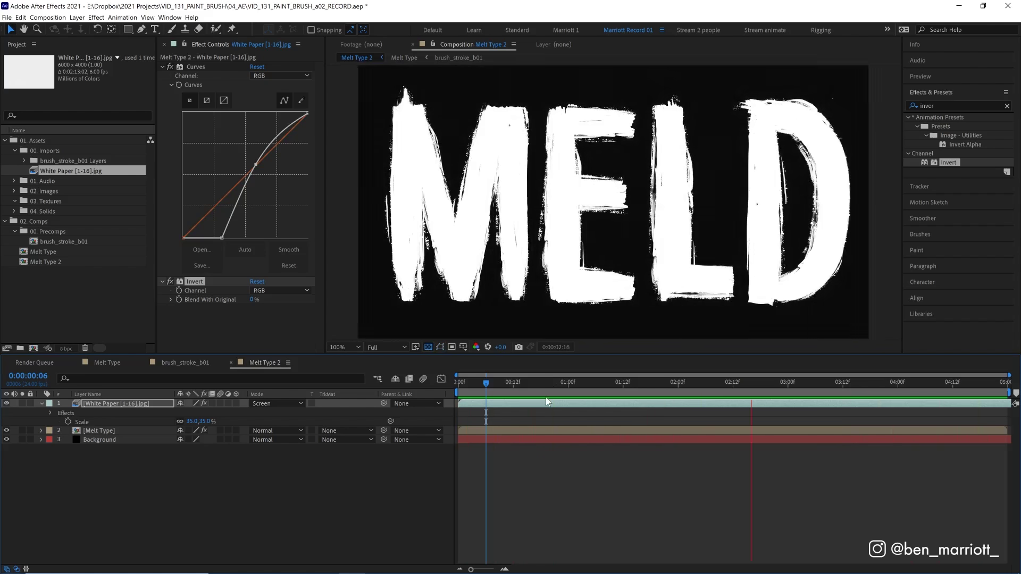
left_click(586, 383)
left_click(570, 448)
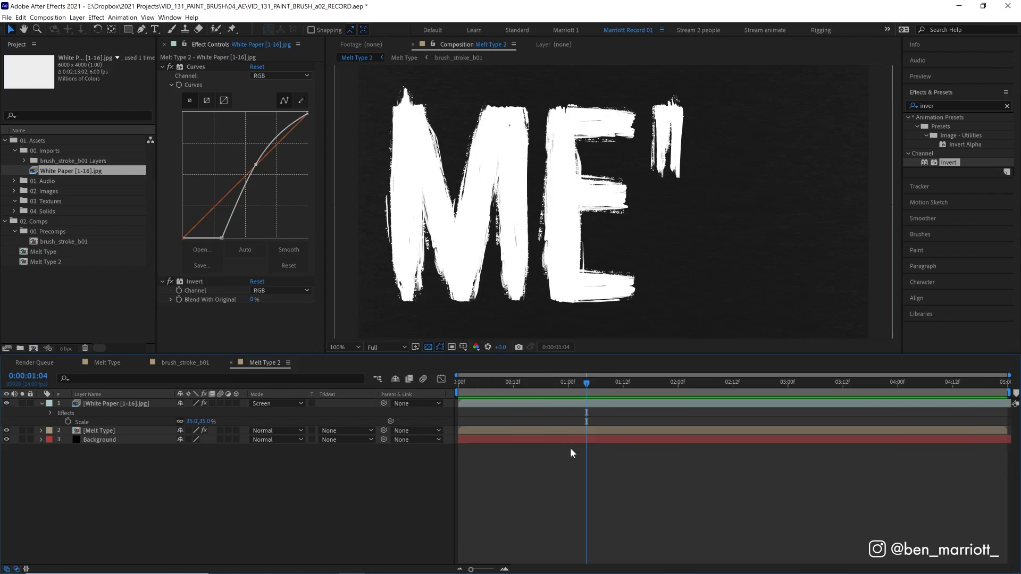
- Import yi36013120-v01h01.png from the melt_head_pngs folder as a PNG sequence
left_click(7, 17)
mouse_move(31, 142)
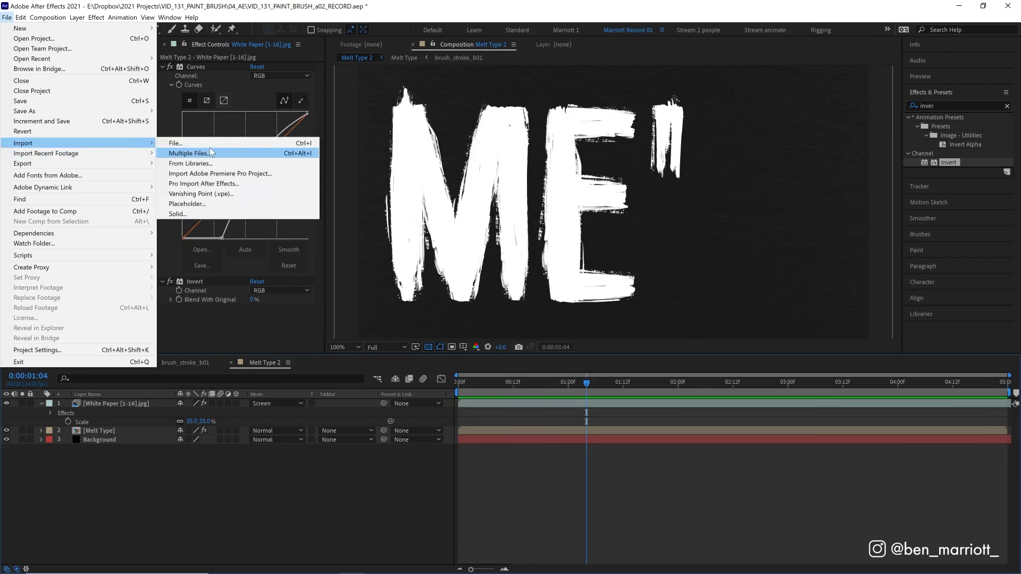
left_click(176, 142)
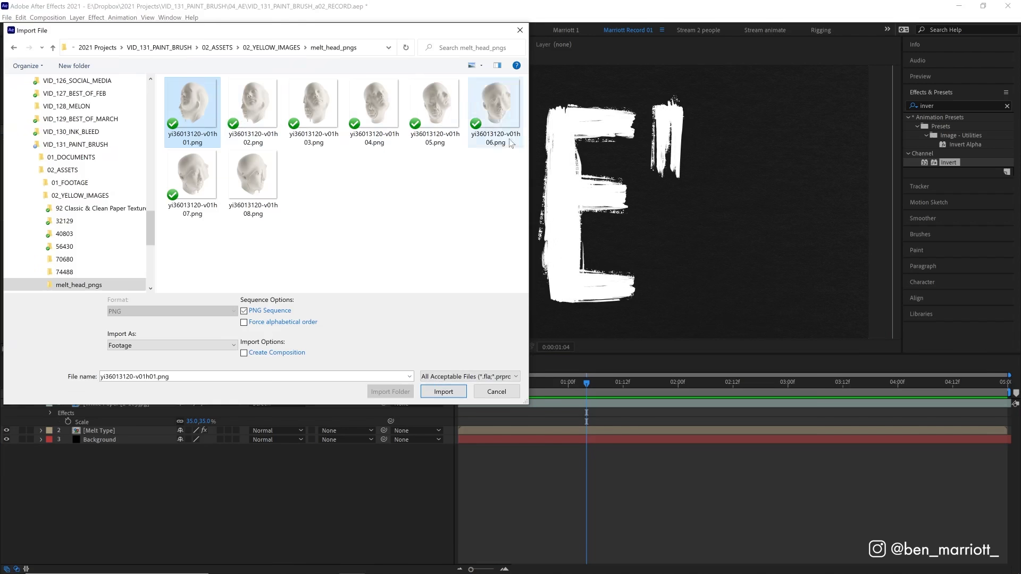
key("Return")
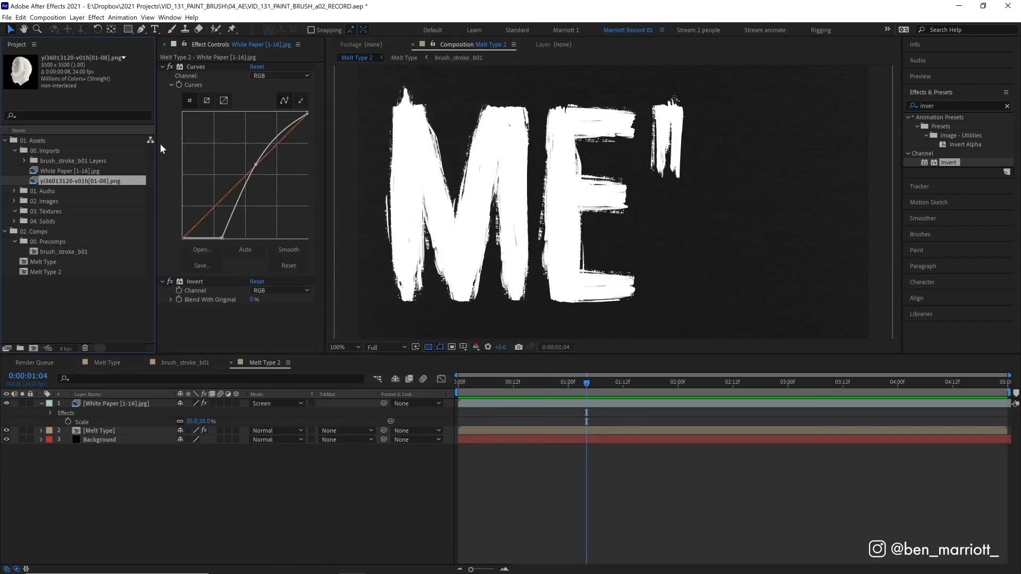
- Add the head PNG sequence above the White Paper layer and scale it to 31%
left_click_drag(115, 183, 137, 408)
left_click_drag(194, 412, 168, 415)
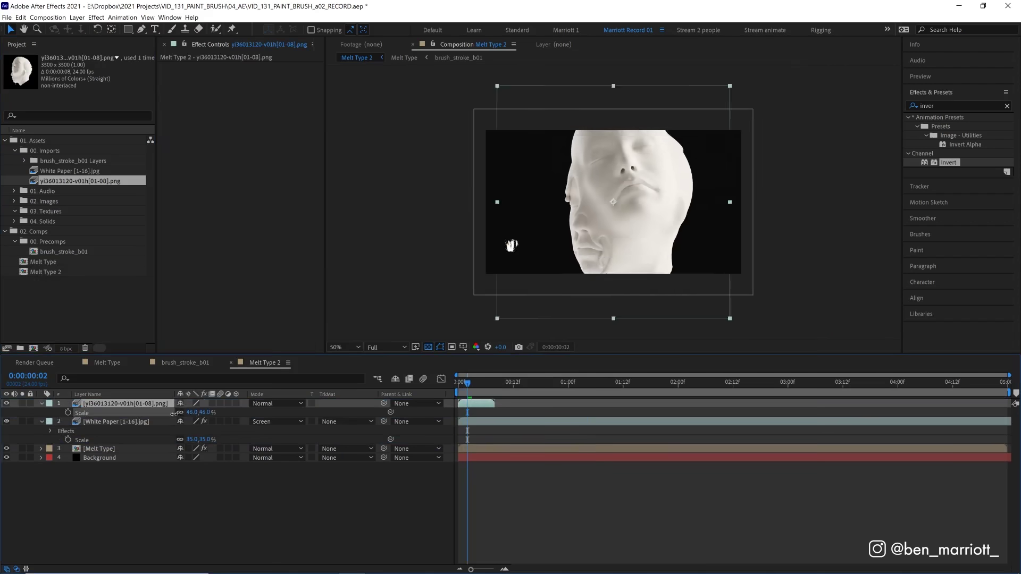
key(".")
mouse_move(472, 383)
left_mouse_down()
mouse_move(490, 384)
mouse_move(464, 382)
mouse_move(476, 382)
left_mouse_up()
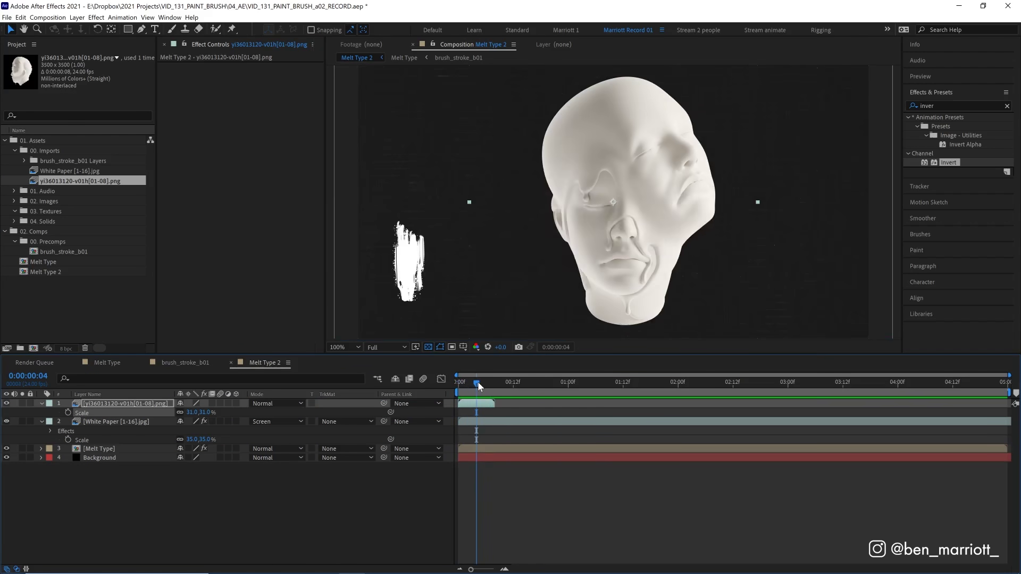
- Time-stretch the head sequence layer by a factor of 600 and move the head to the right of the letter E
right_click(478, 403)
mouse_move(510, 199)
left_click(614, 219)
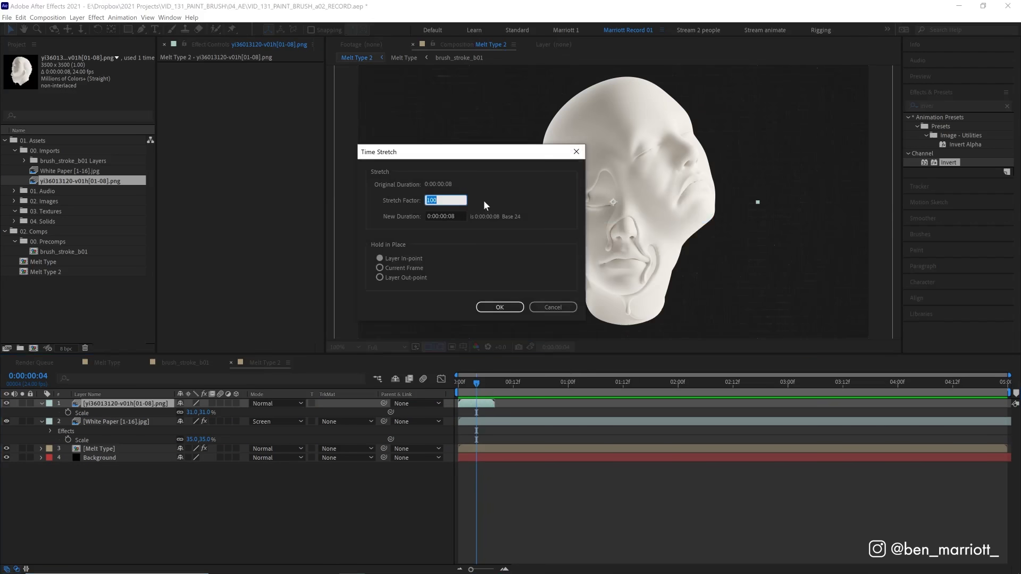
type("600")
key("Return")
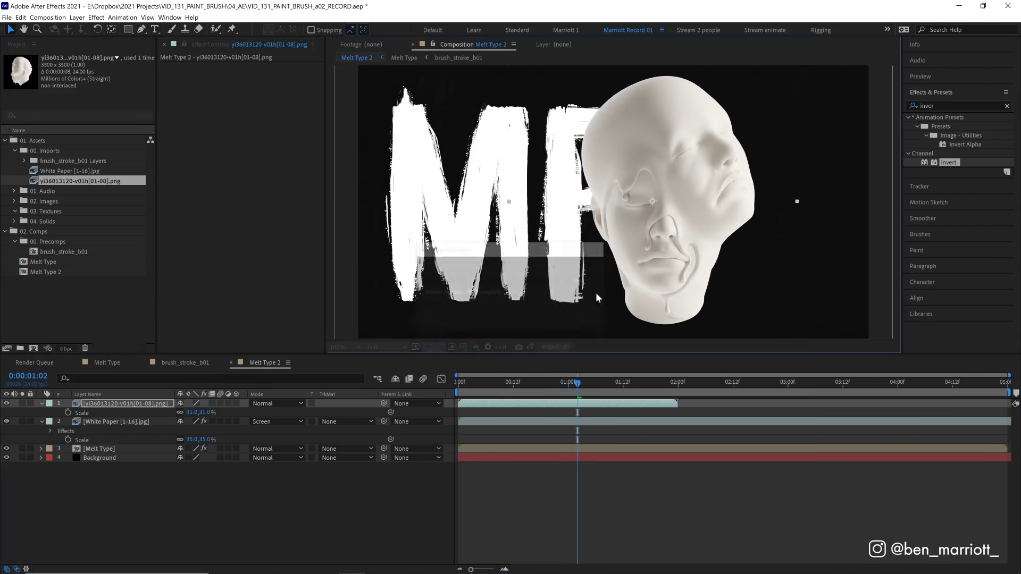
left_click_drag(661, 220, 722, 205)
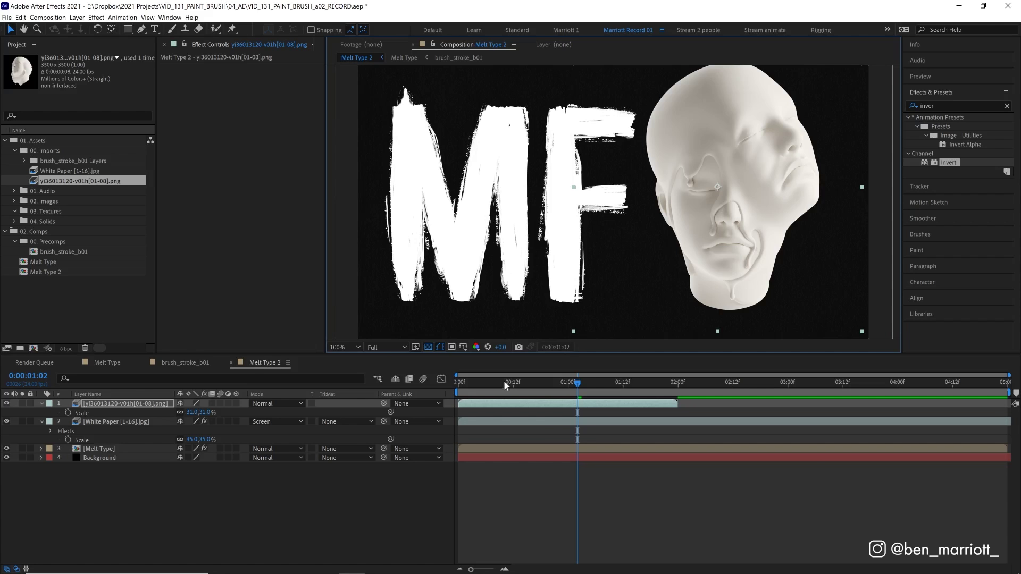
- Review the brush_stroke_b01 precomp, and scrub the Melt Type comp to 0:00:02:17
double_click(86, 252)
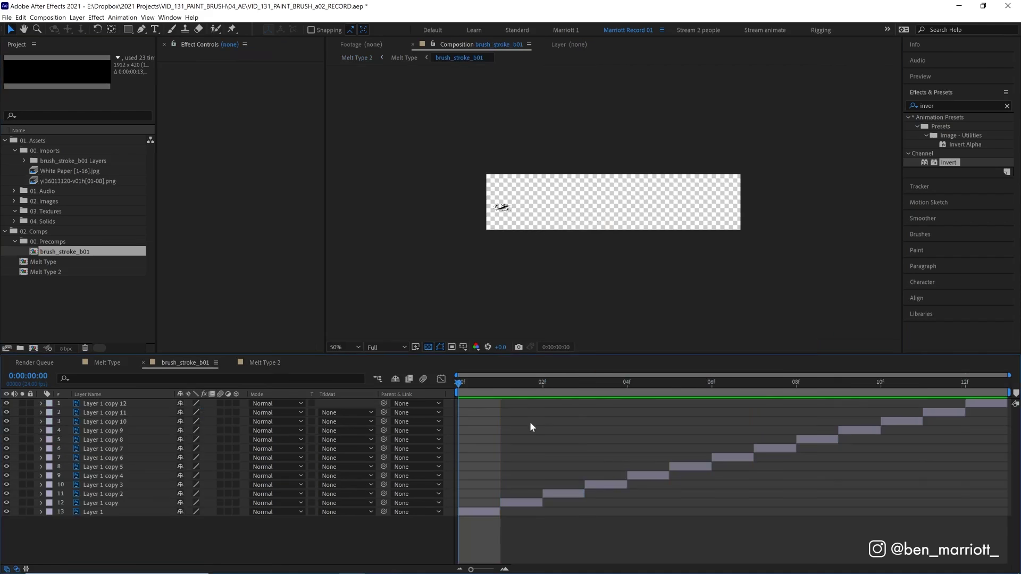
key("space")
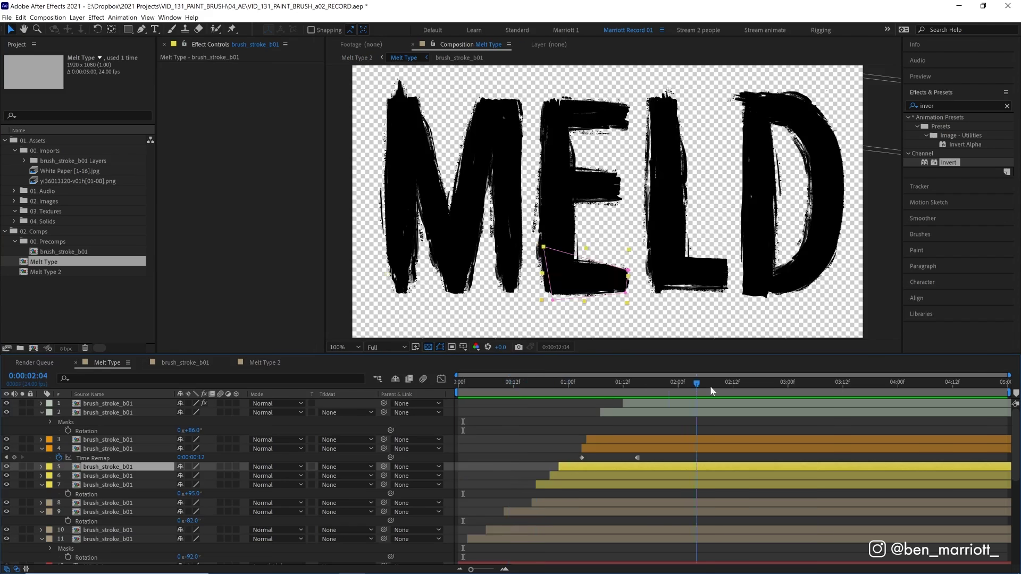
left_click_drag(712, 391, 755, 387)
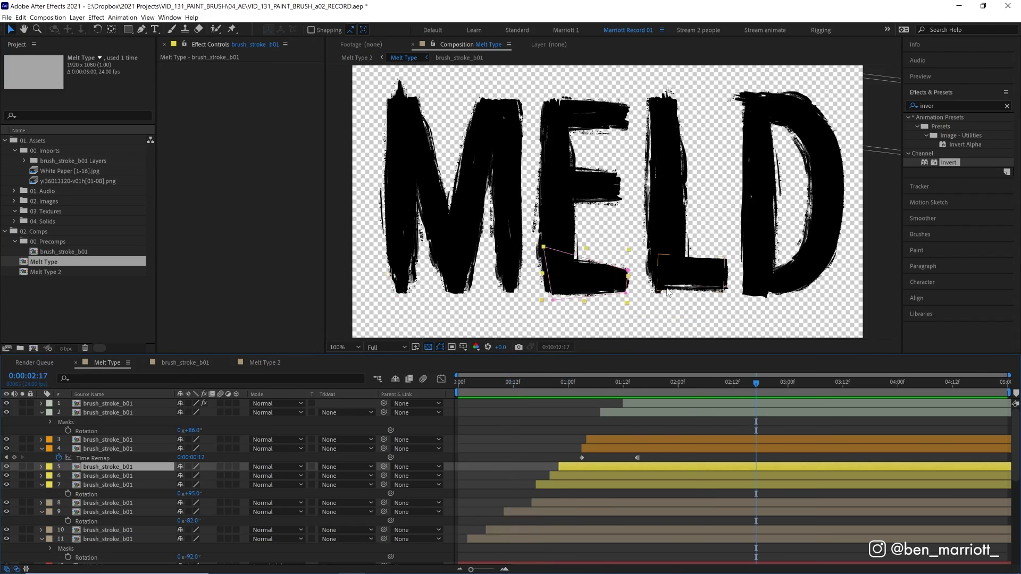